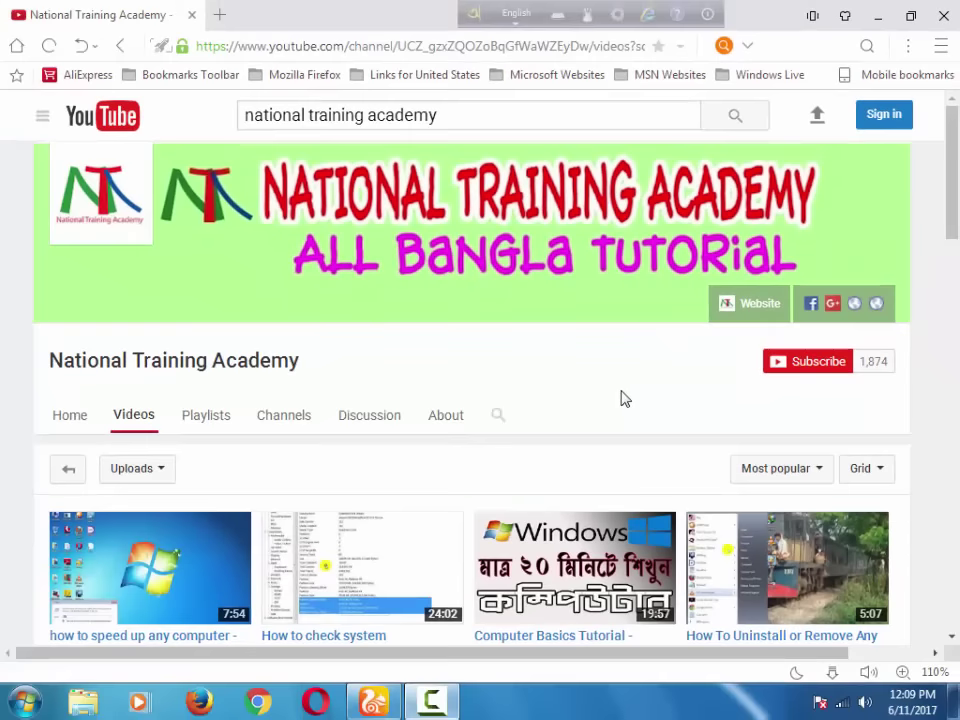
Minimize the YouTube browser on the National Training Academy channel to reveal the desktop.
left_click(877, 17)
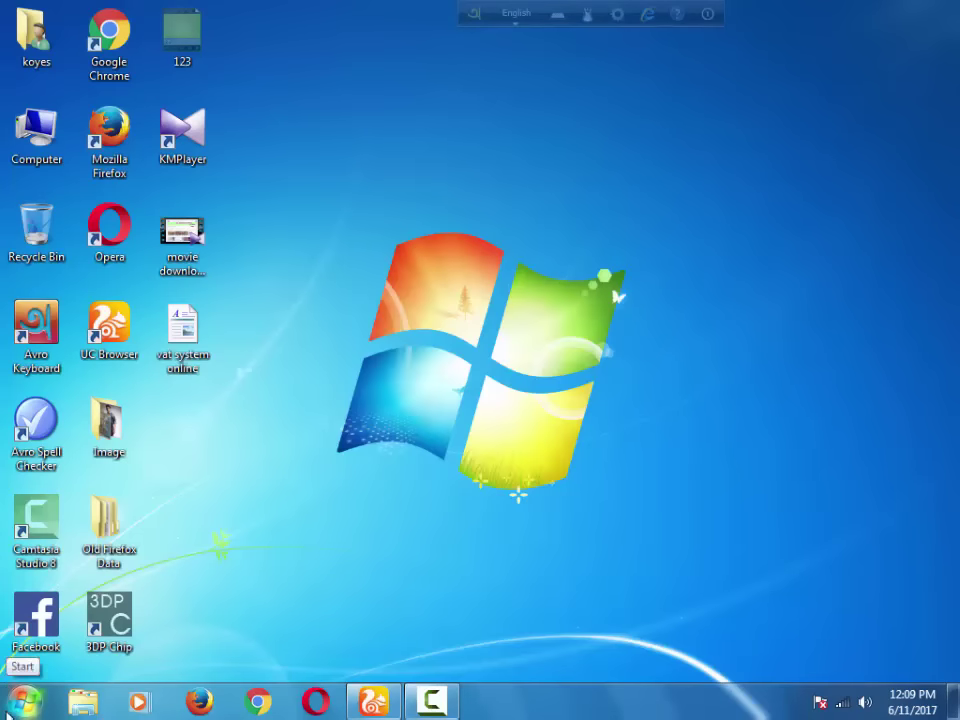
Launch Adobe Photoshop 7.0 from the Start menu's All Programs list.
left_click(22, 700)
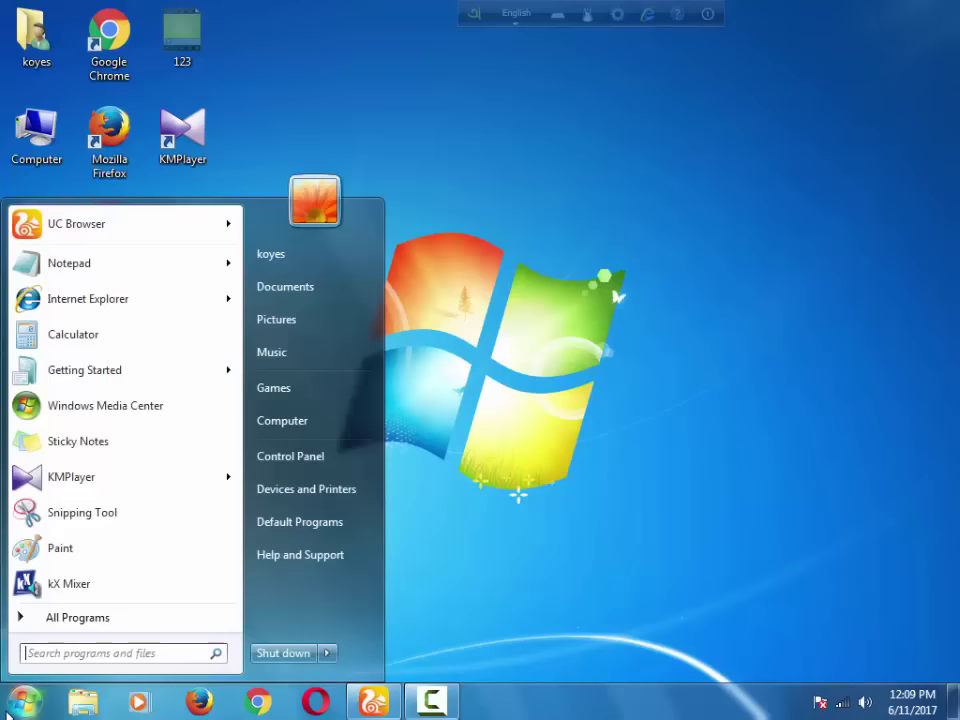
left_click(79, 619)
left_click(119, 238)
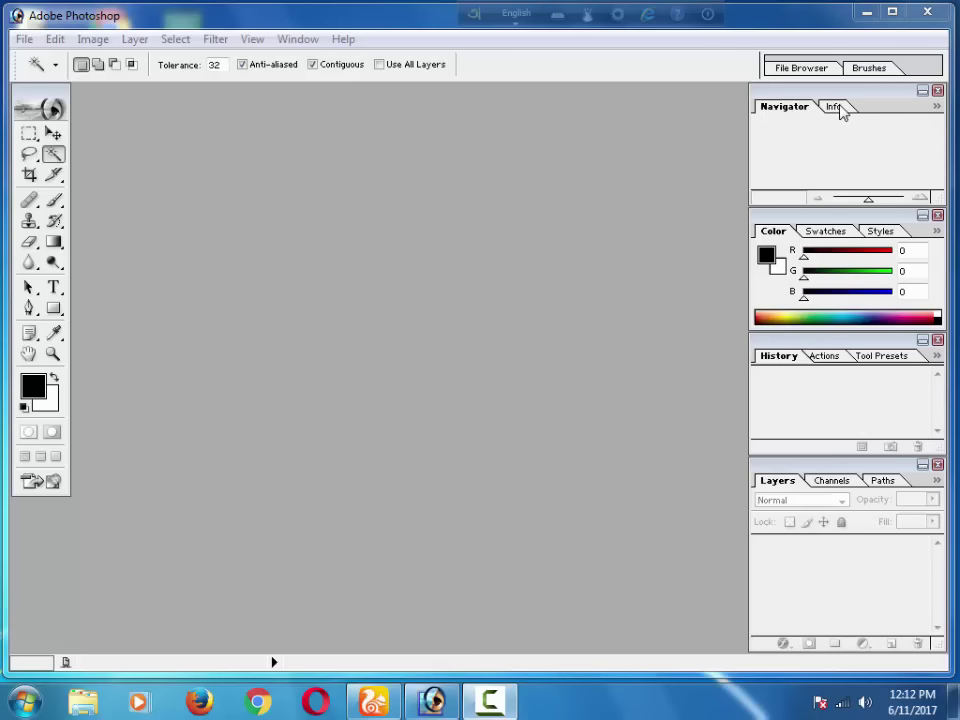
View the Info, Navigator, Swatches and Styles palettes, dismissing the Windows colour-scheme prompt.
left_click(827, 109)
left_click(795, 108)
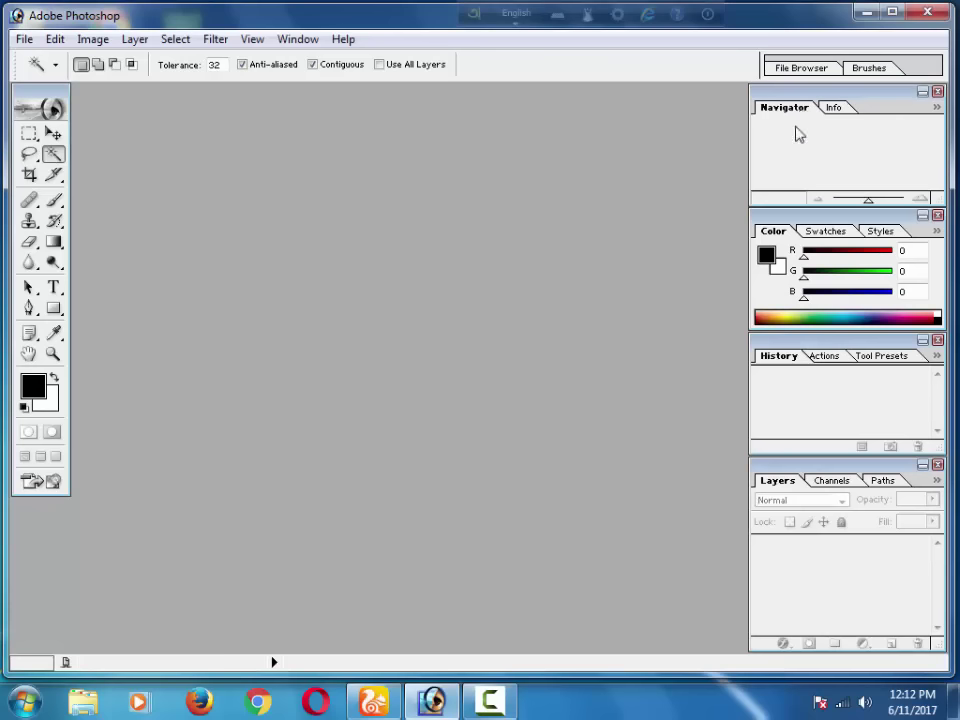
left_click(820, 236)
left_click(882, 236)
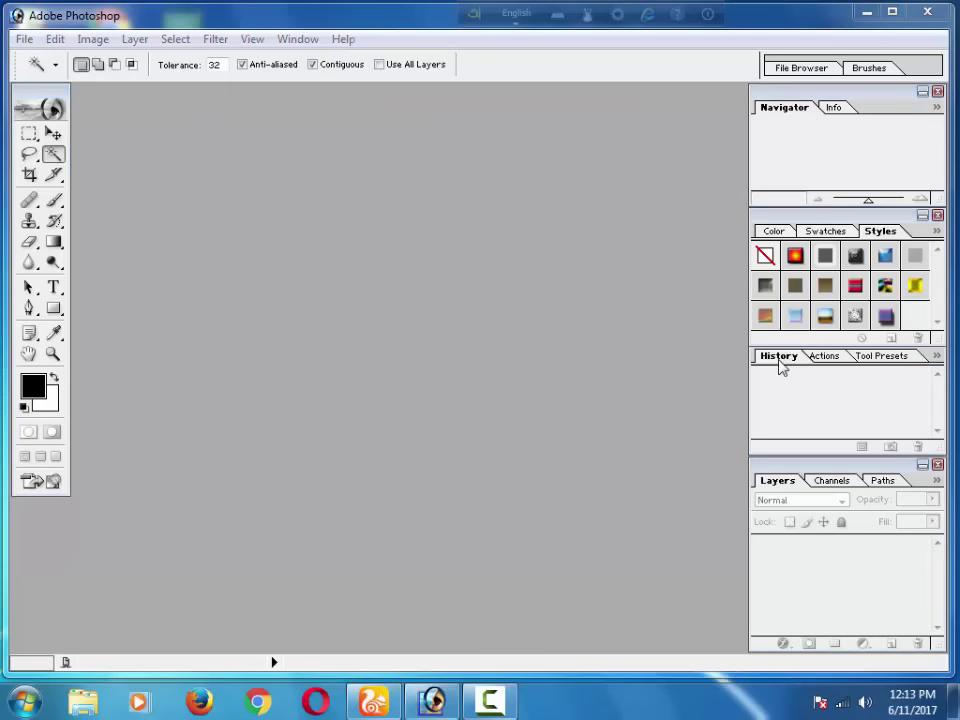
left_click(451, 309)
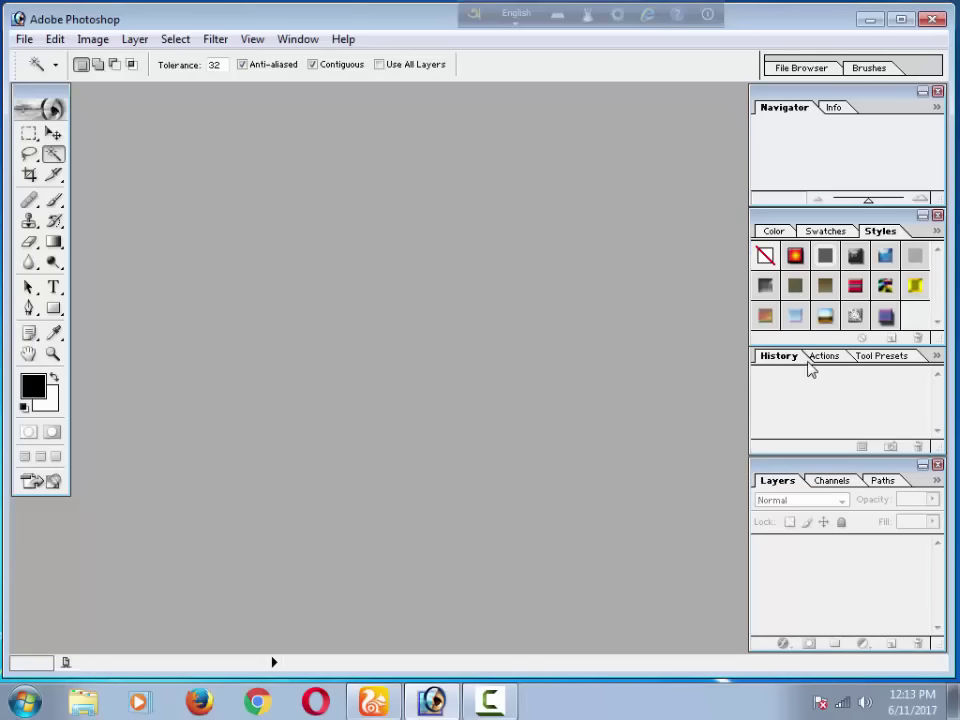
View the Actions, Tool Presets, Channels and Paths palettes, then return to Layers.
left_click(823, 357)
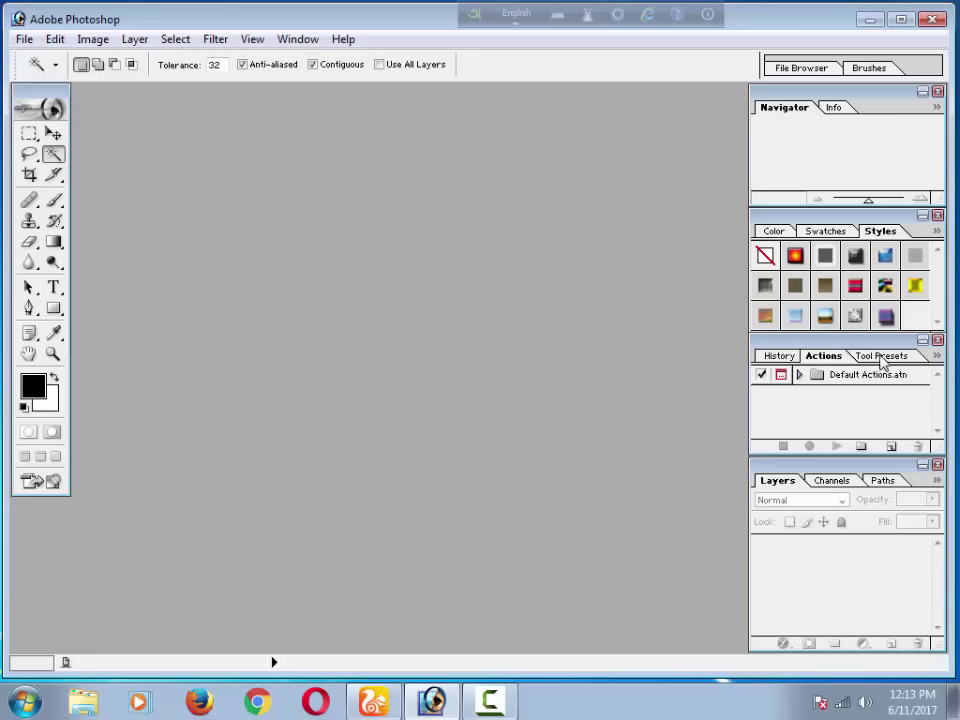
left_click(882, 357)
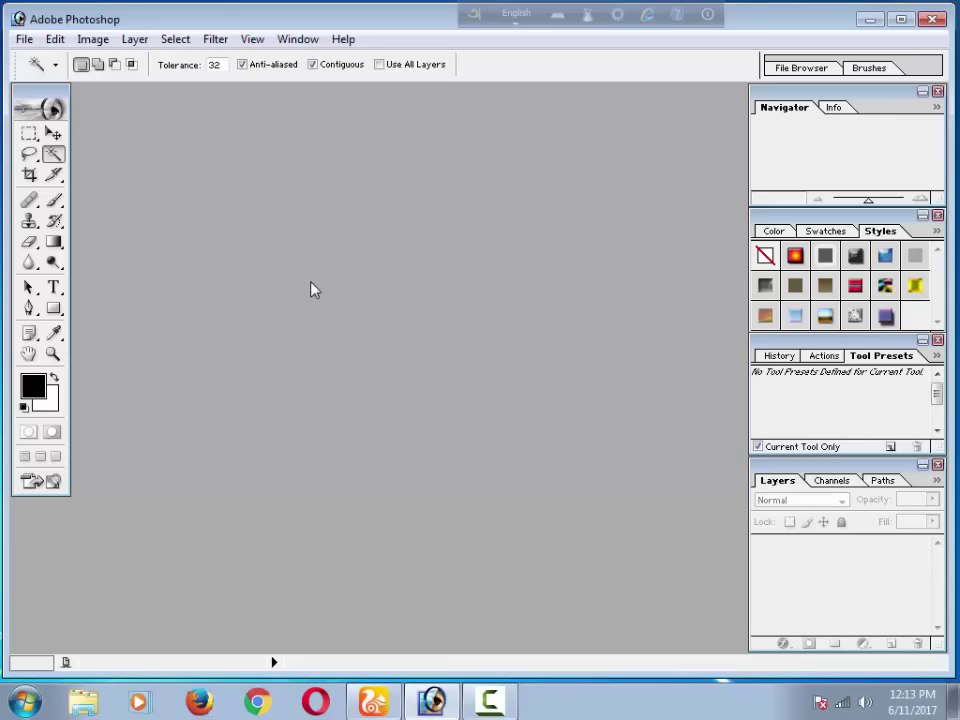
left_click(834, 481)
left_click(879, 480)
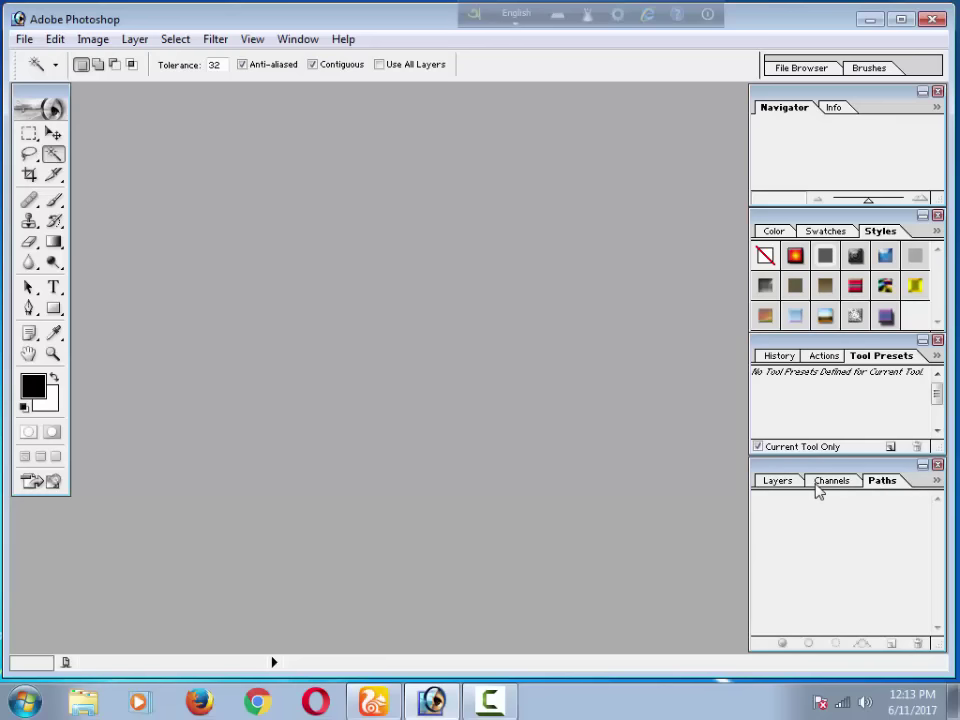
left_click(772, 484)
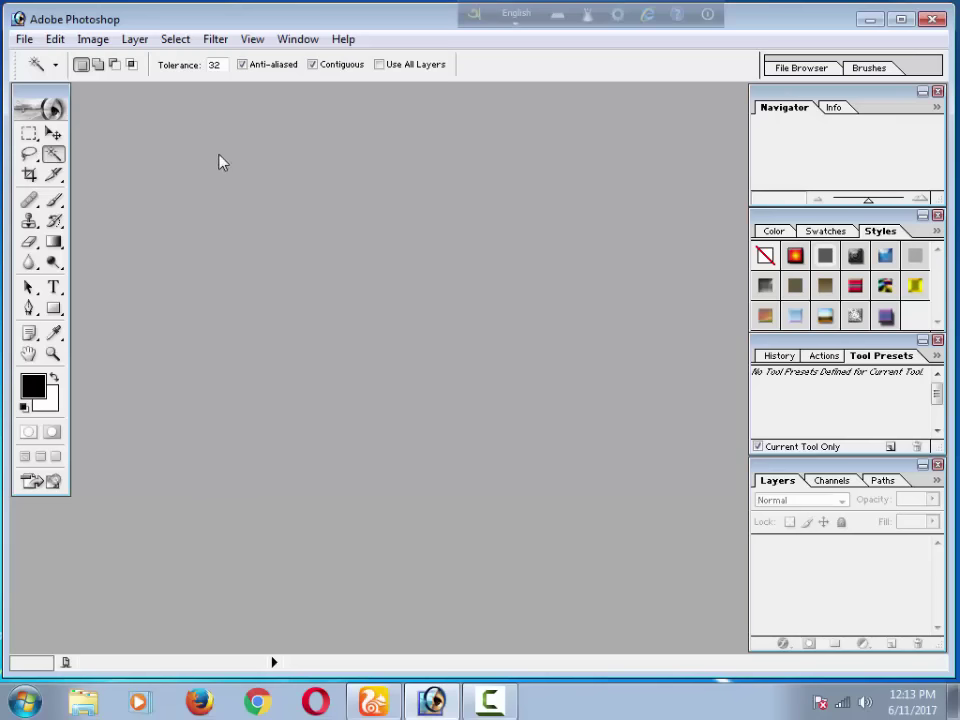
Start a new image with File > New and browse the Preset Sizes list.
left_click(23, 39)
left_click(54, 61)
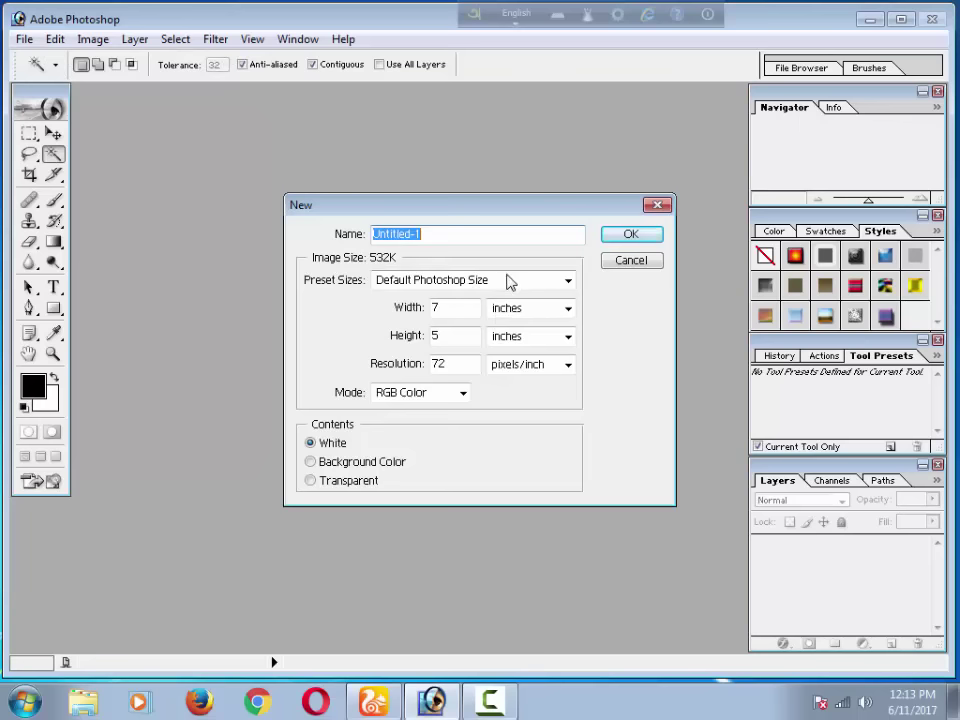
left_click_drag(463, 200, 425, 145)
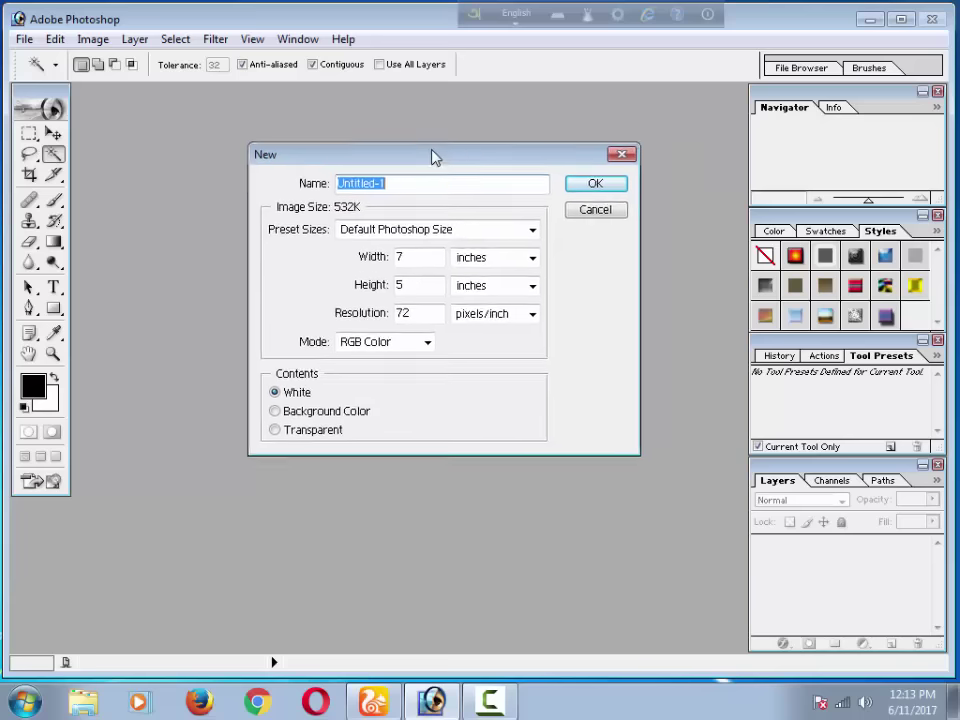
left_click(530, 226)
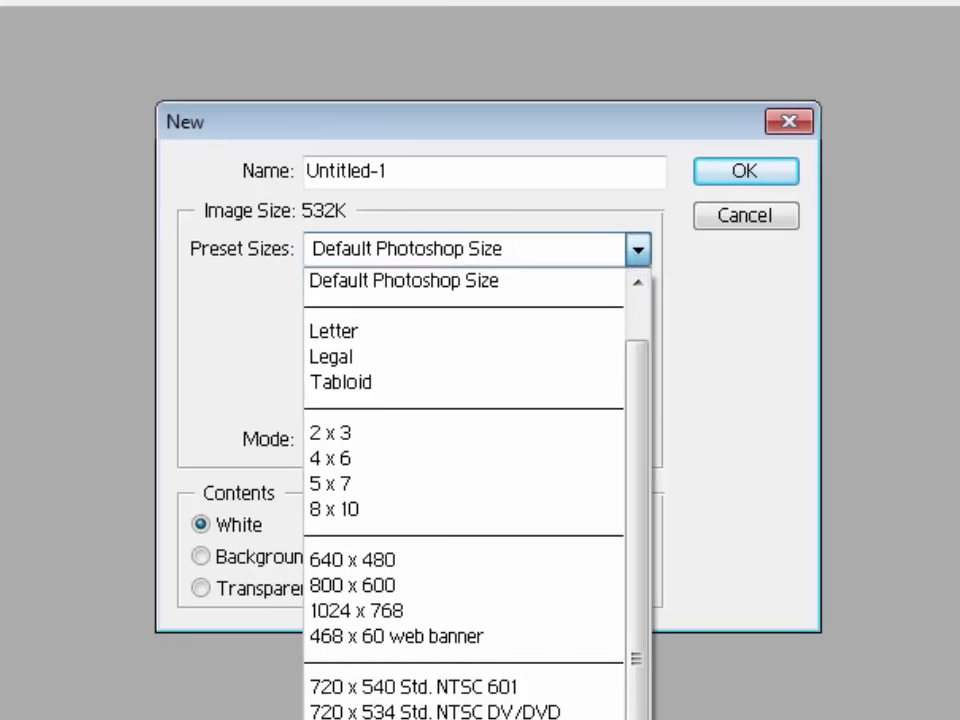
scroll(514, 497, "down", 1)
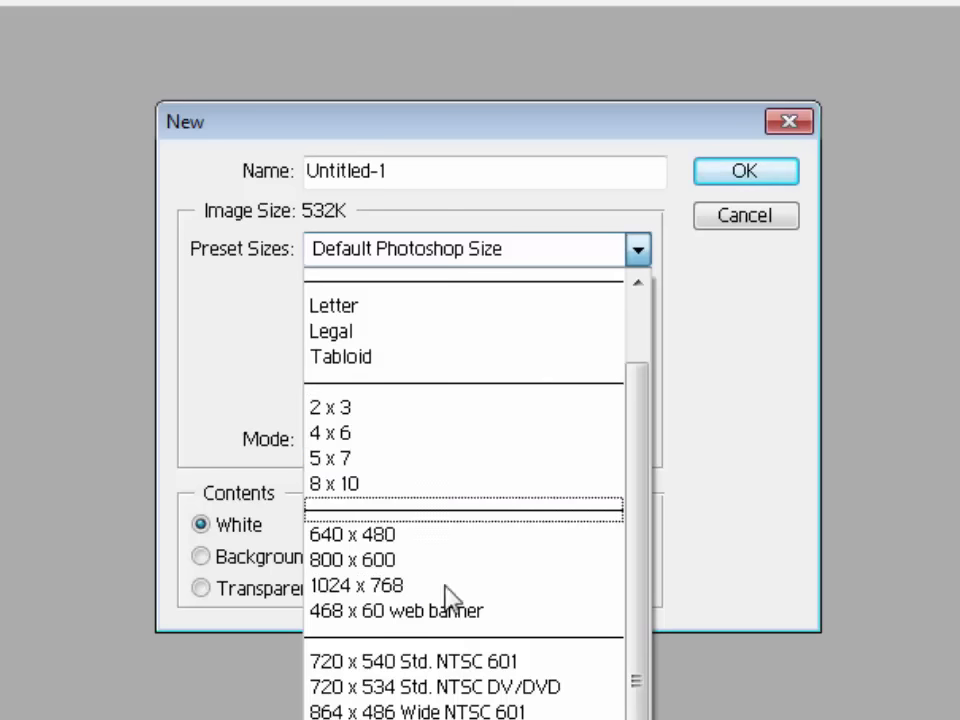
Close the preset list and look through the width unit options, keeping inches.
left_click(446, 204)
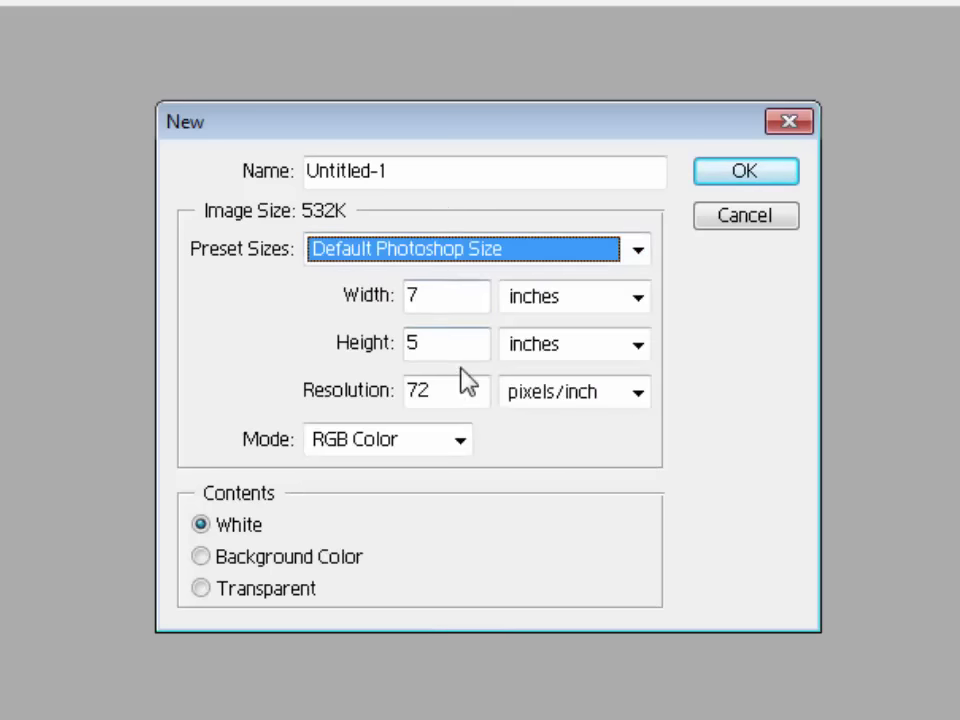
left_click(487, 300)
left_click(636, 297)
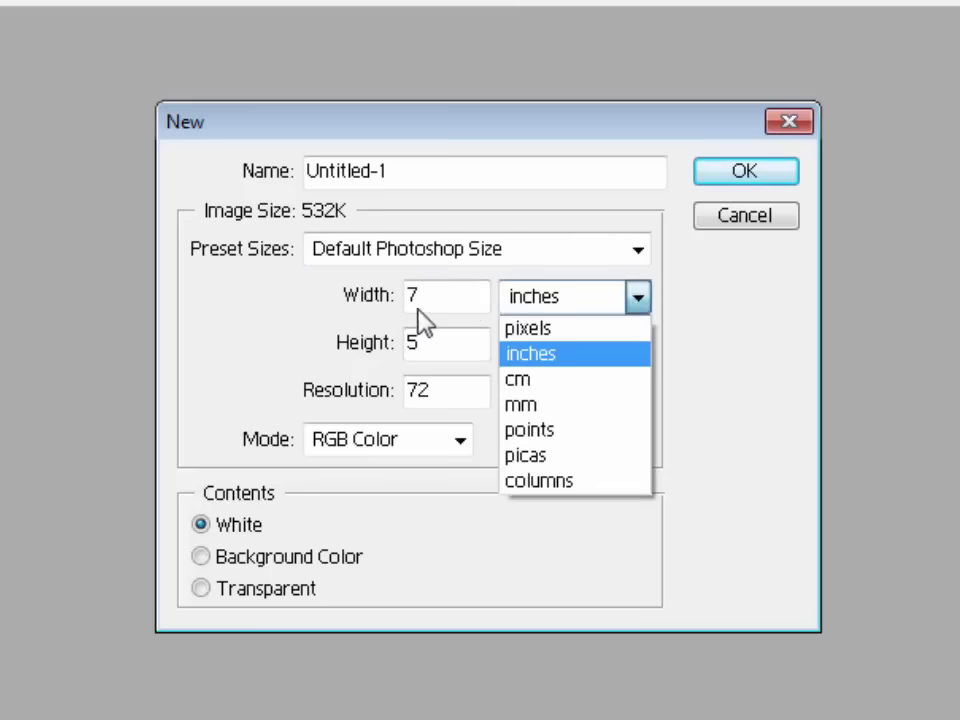
left_click(449, 297)
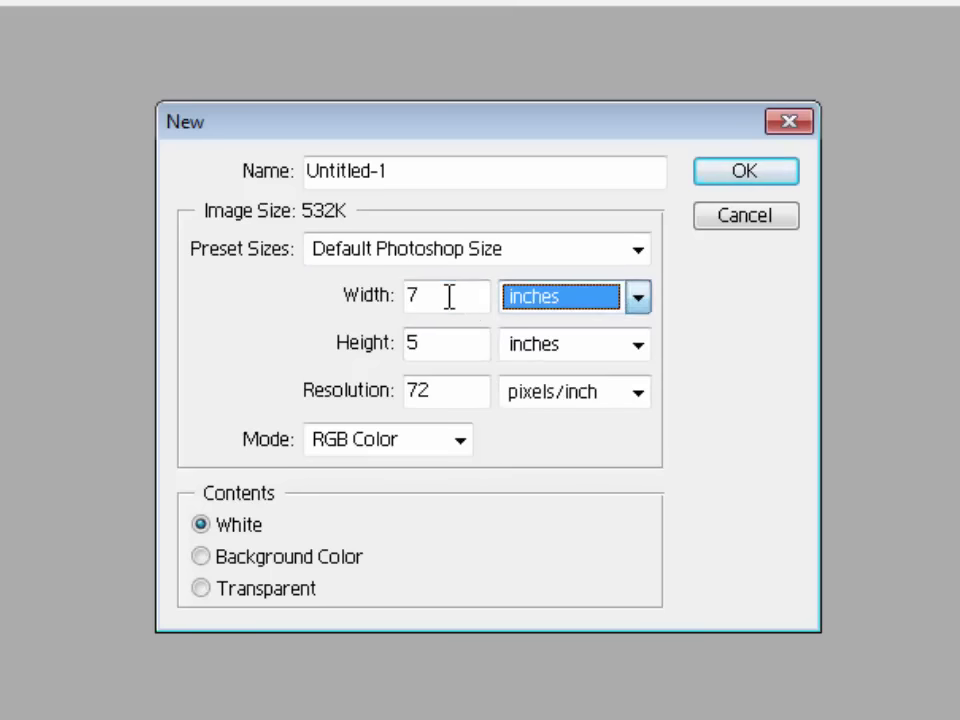
left_click(606, 306)
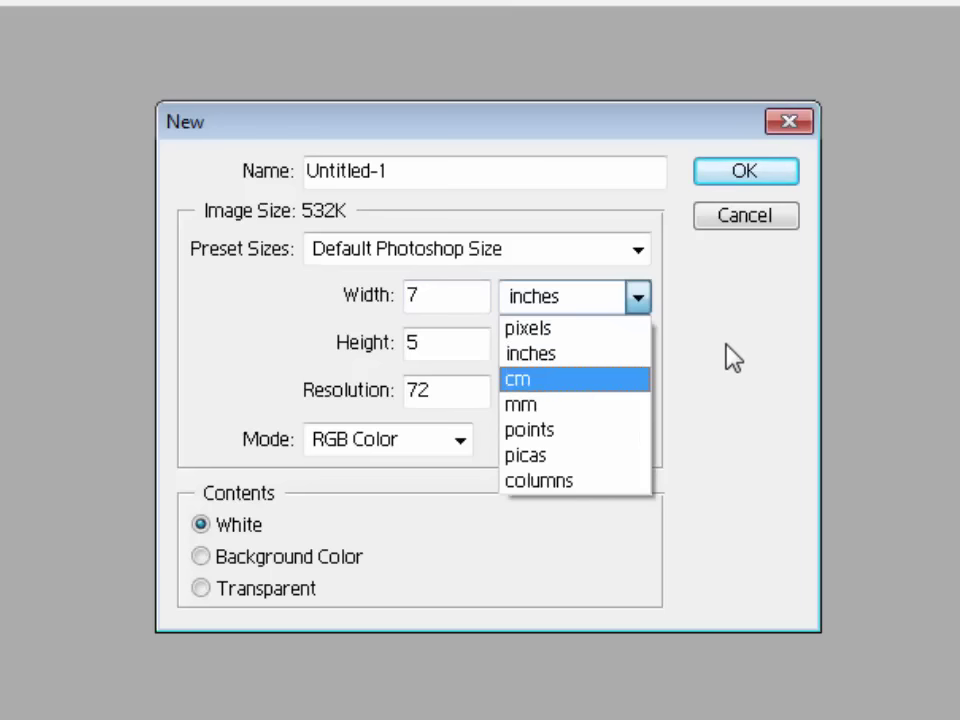
left_click(734, 341)
left_click(619, 311)
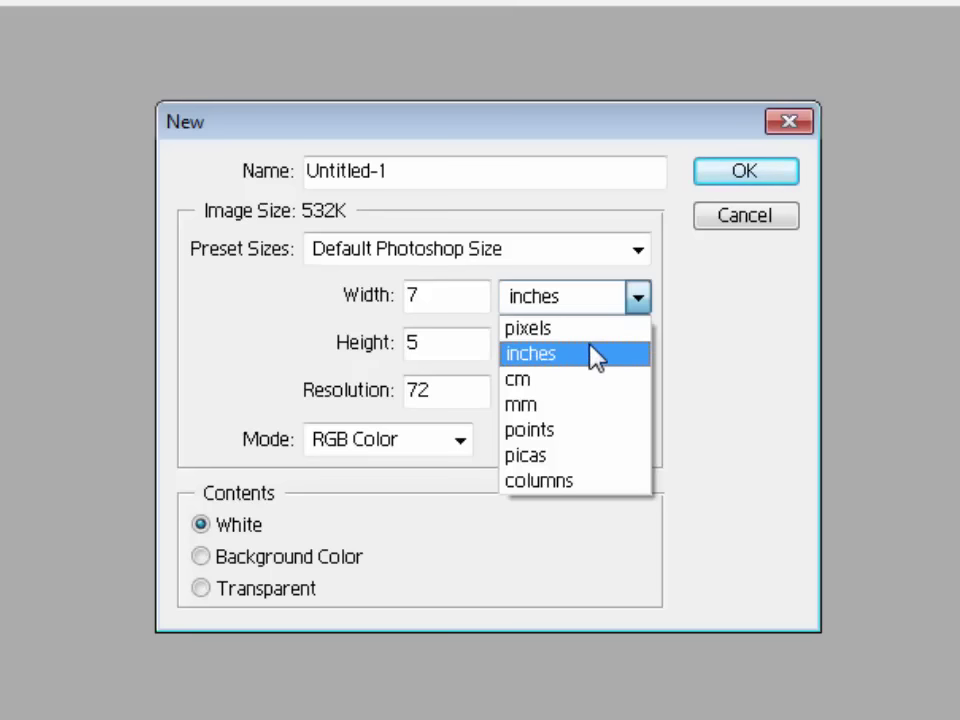
left_click(340, 325)
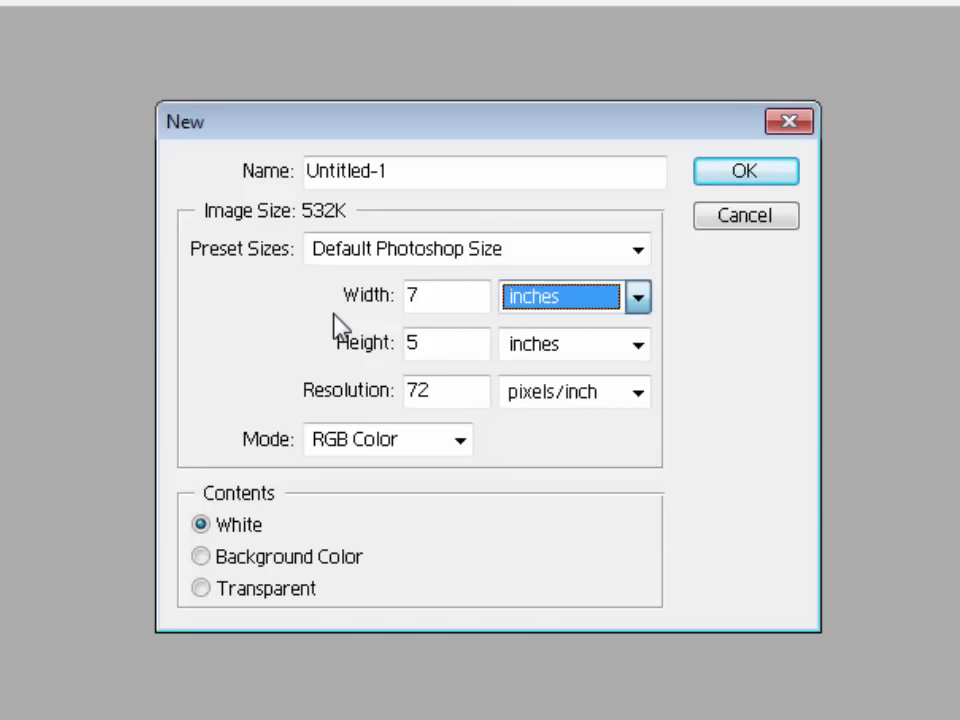
Switch Width and Height units to pixels, giving 504 × 360 at 72 pixels/inch.
left_click(603, 302)
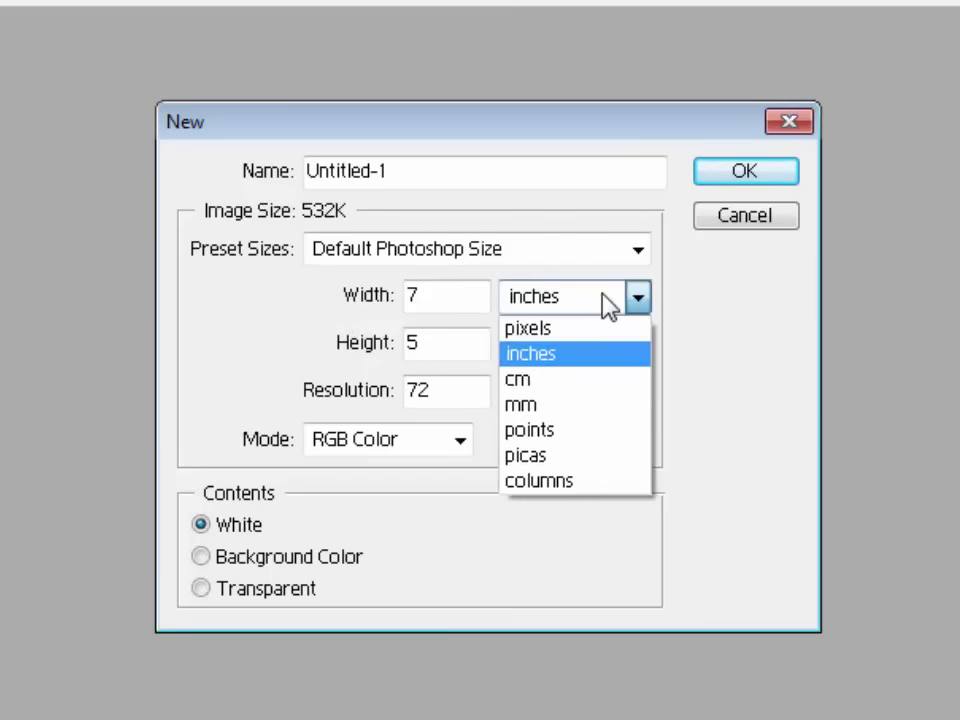
left_click(553, 330)
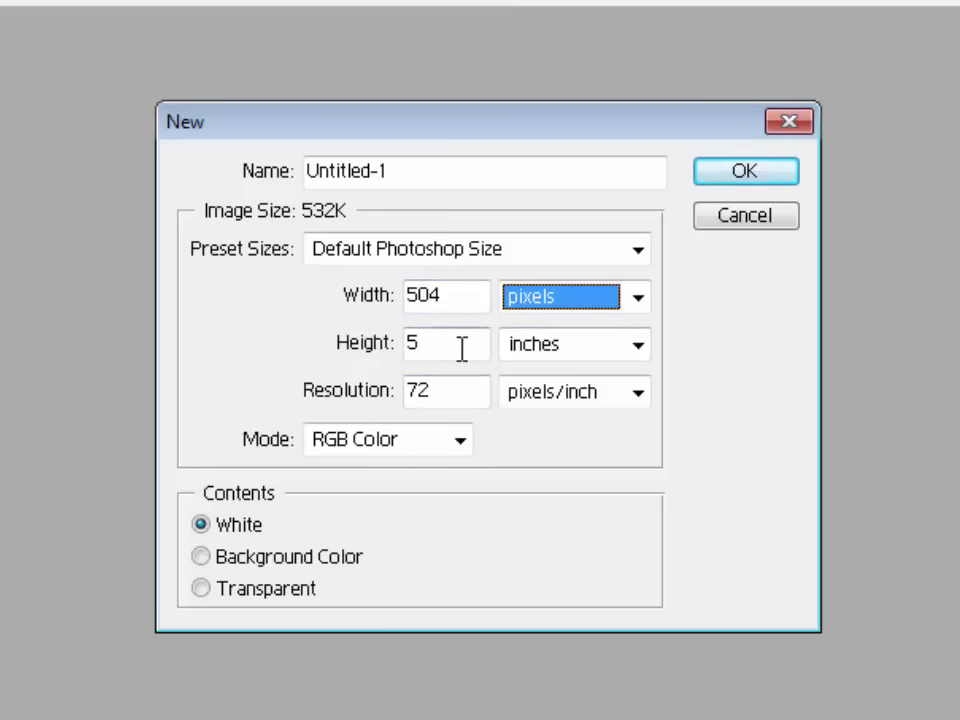
left_click(562, 348)
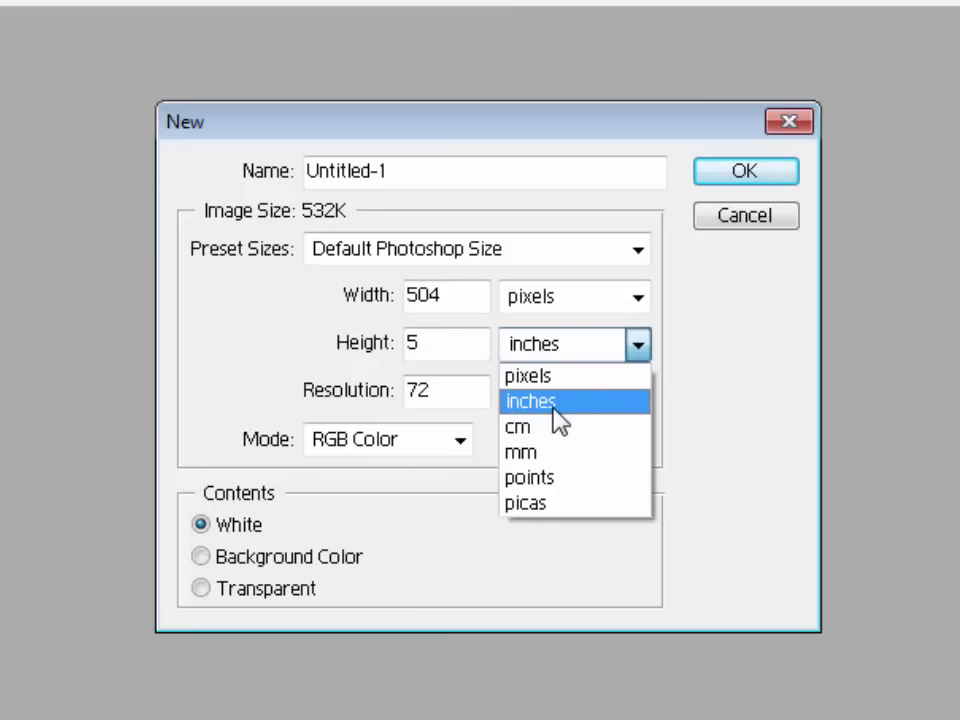
left_click(552, 379)
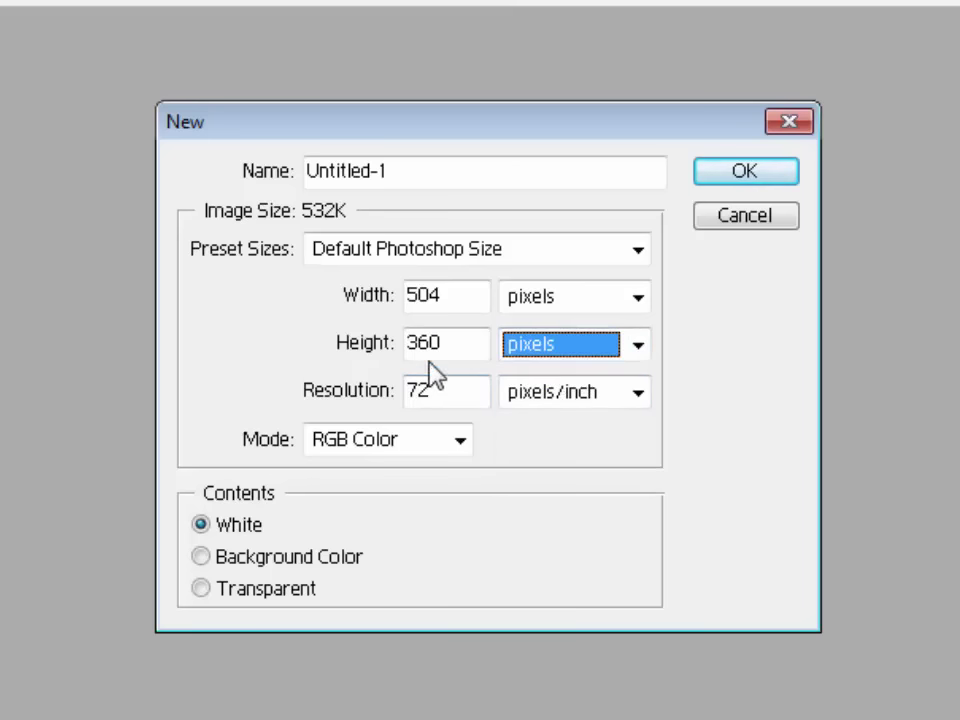
key("Tab")
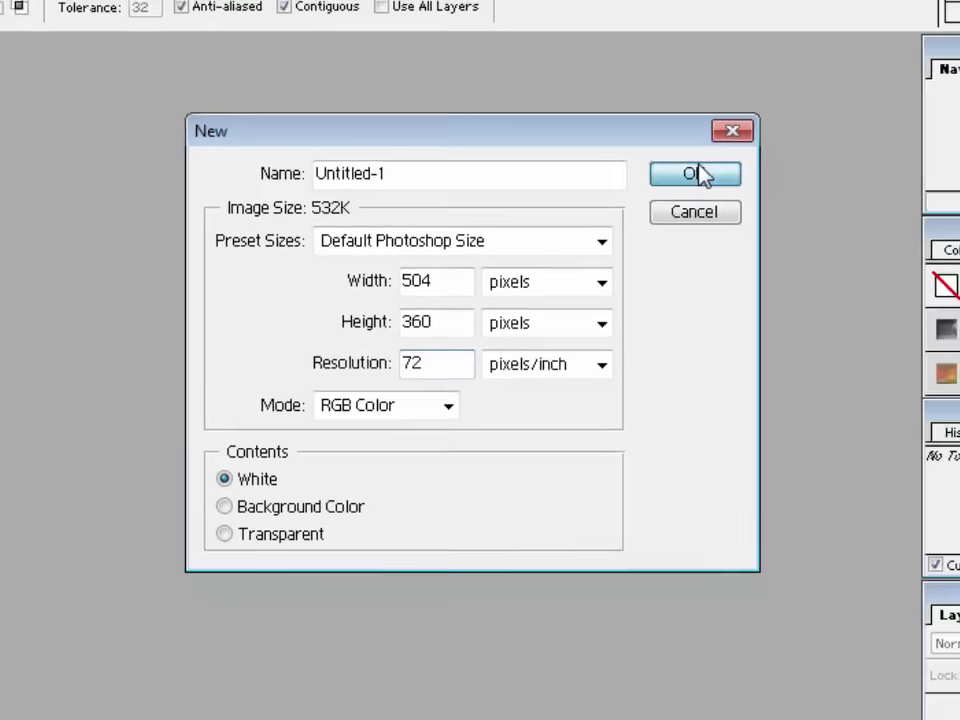
Create the blank 504 × 360 image, then open Passport_Size_Photo from Desktop's Image folder.
left_click(764, 167)
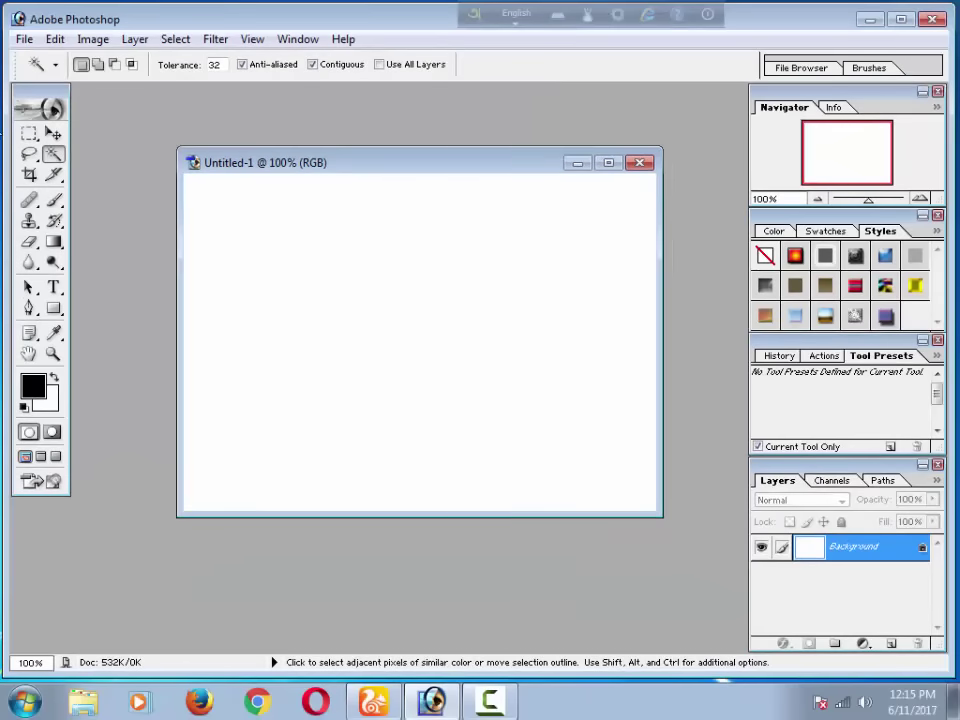
left_click(21, 39)
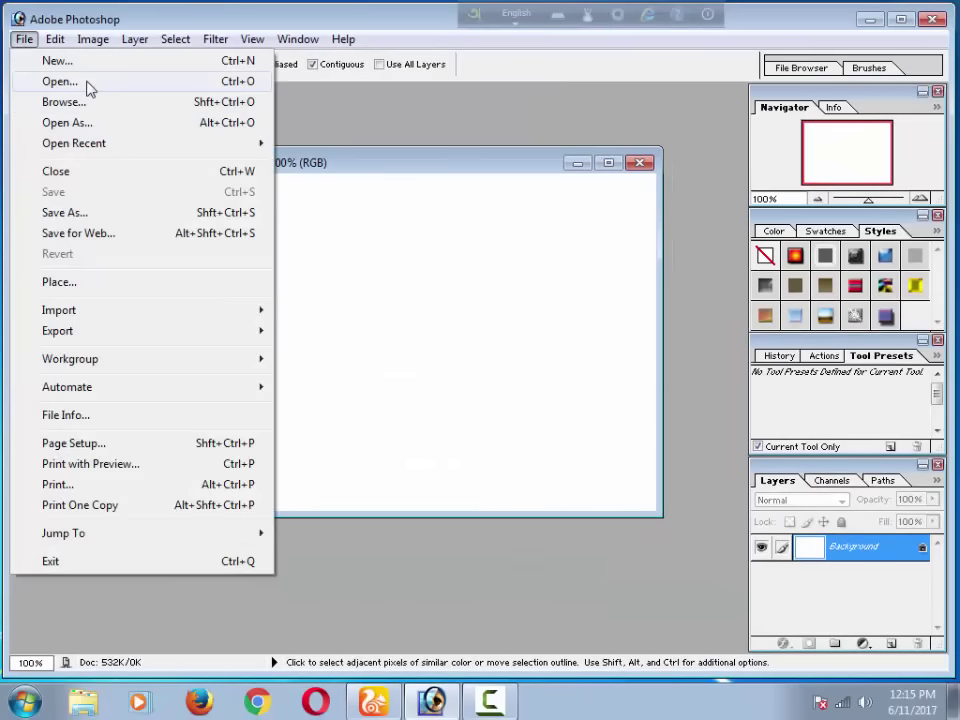
left_click(60, 81)
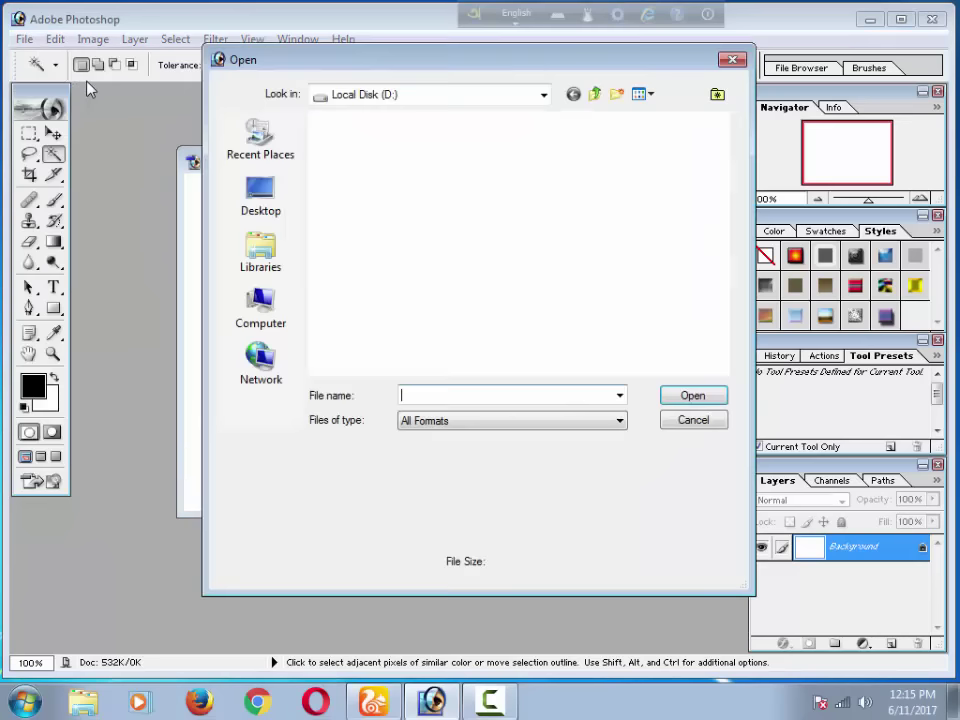
left_click(287, 198)
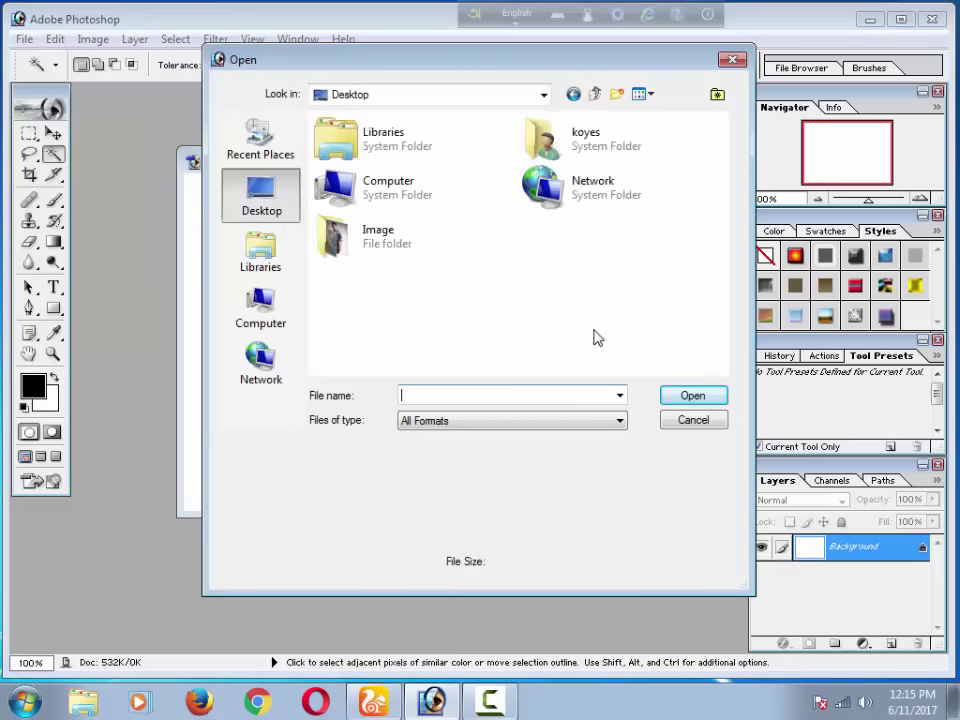
double_click(376, 242)
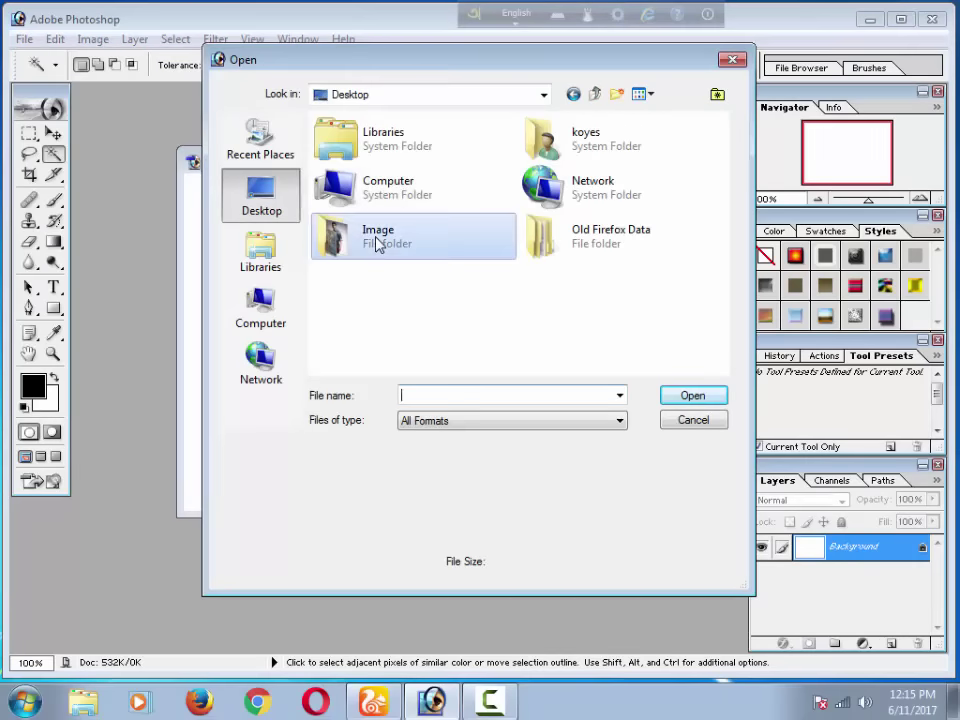
left_click(348, 176)
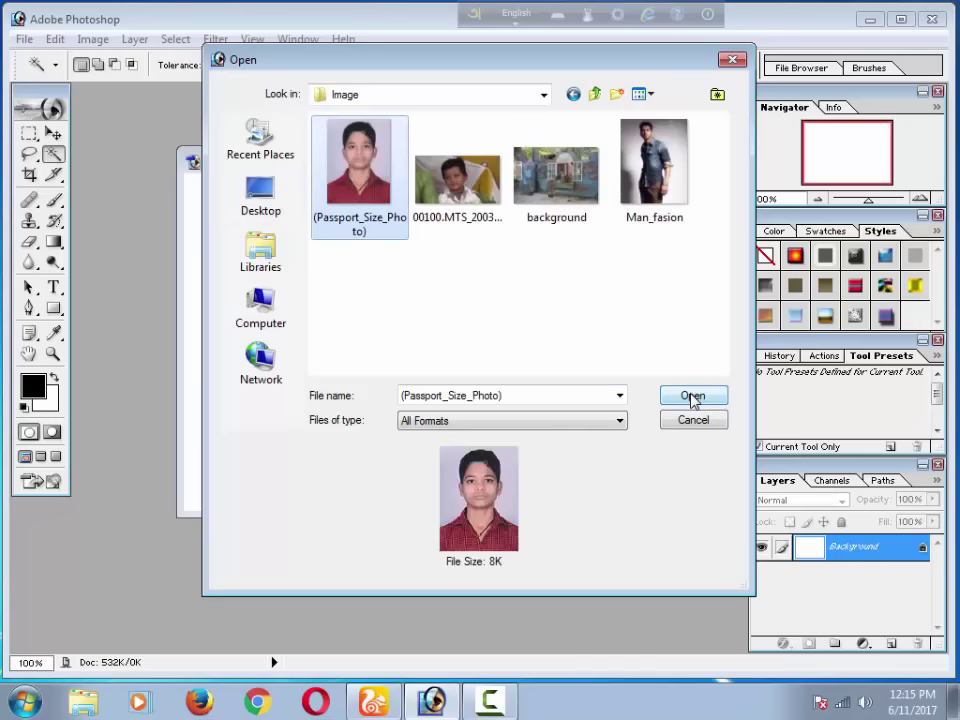
double_click(362, 192)
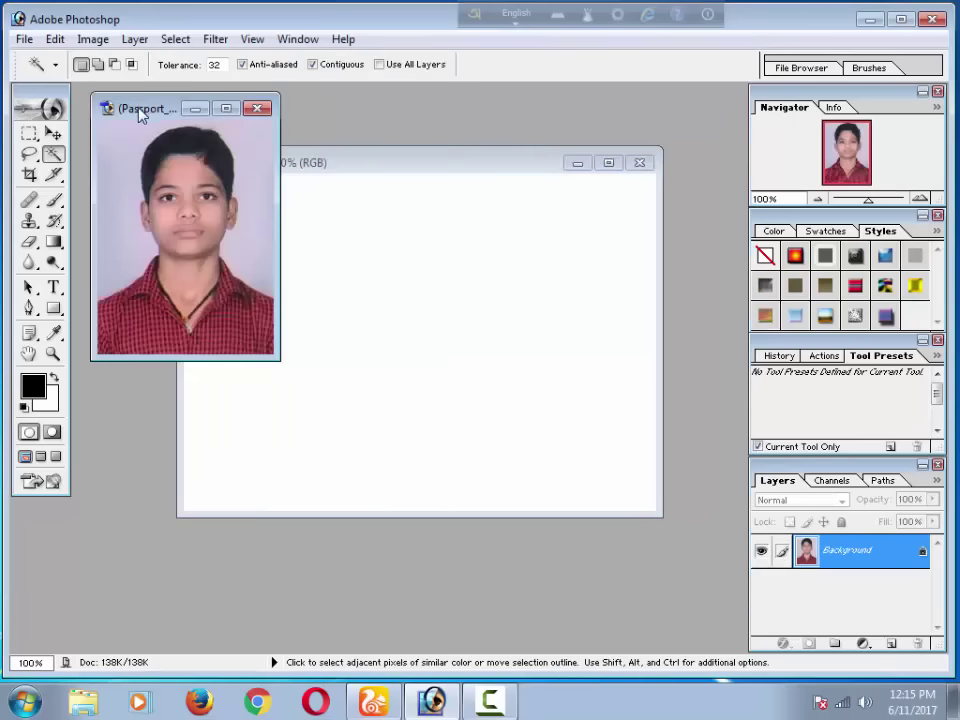
Arrange the passport photo and Untitled-1 windows side by side, enlarging the photo window.
left_click_drag(141, 110, 347, 215)
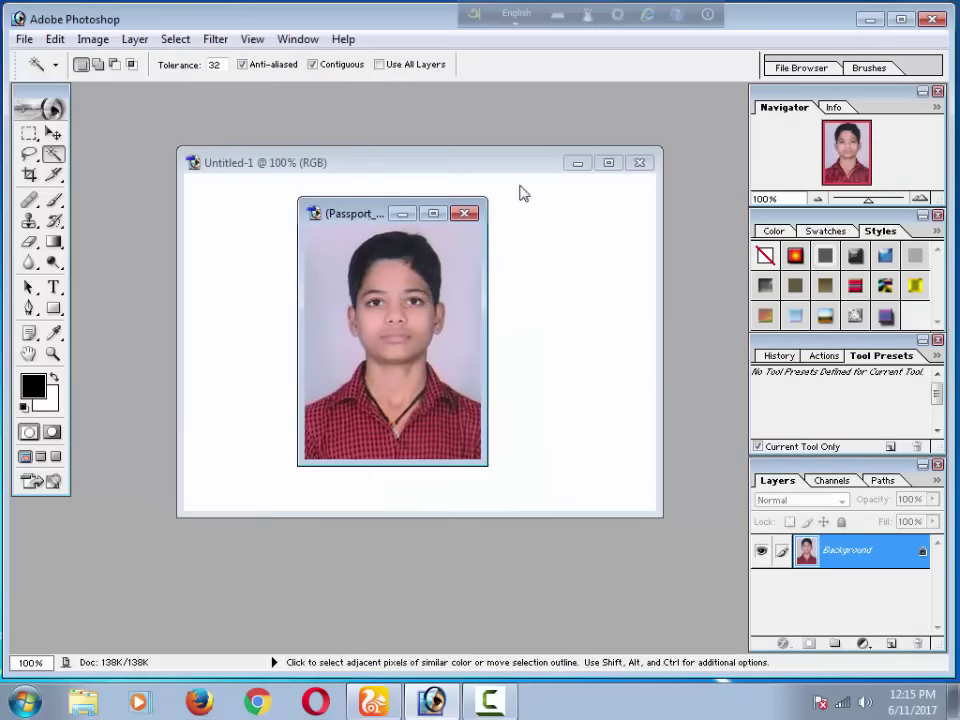
left_click(577, 163)
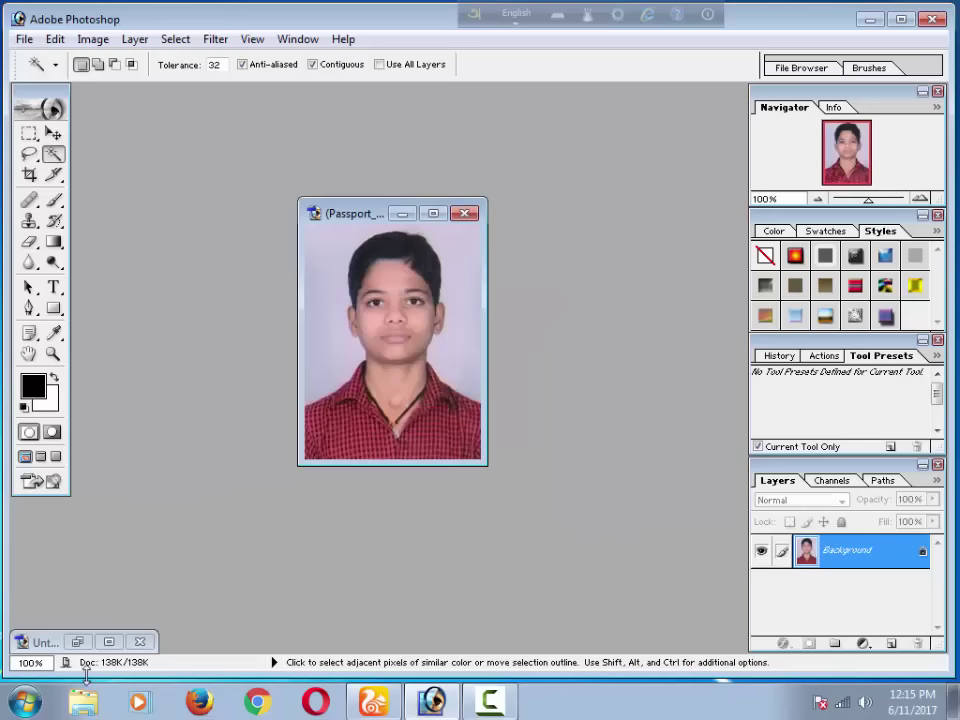
left_click(77, 641)
left_click_drag(322, 163, 332, 143)
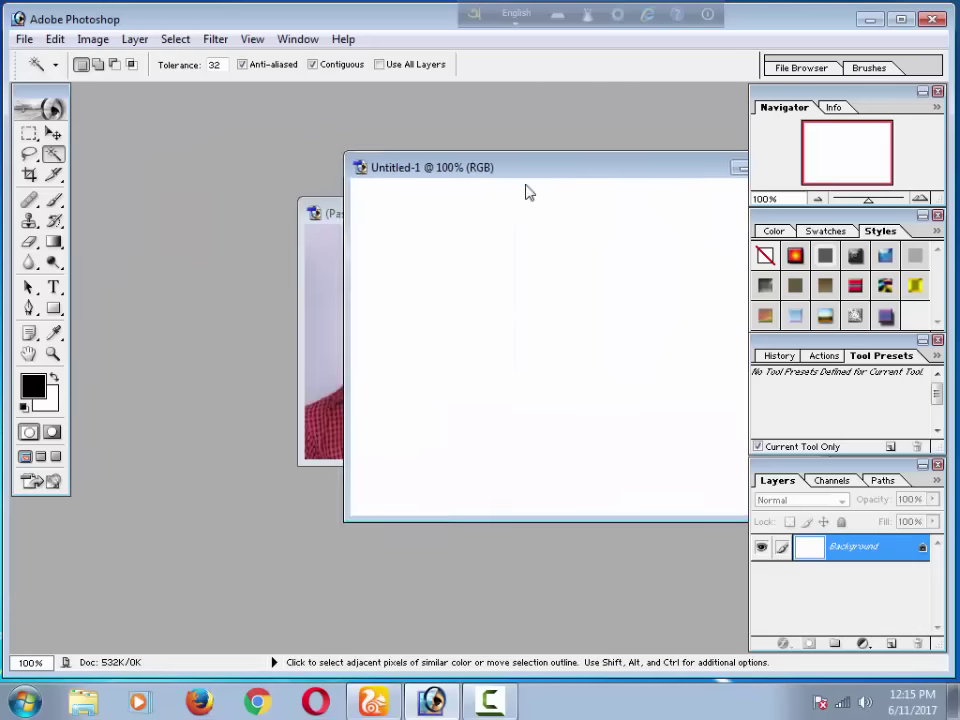
left_click_drag(332, 143, 714, 264)
left_click(340, 216)
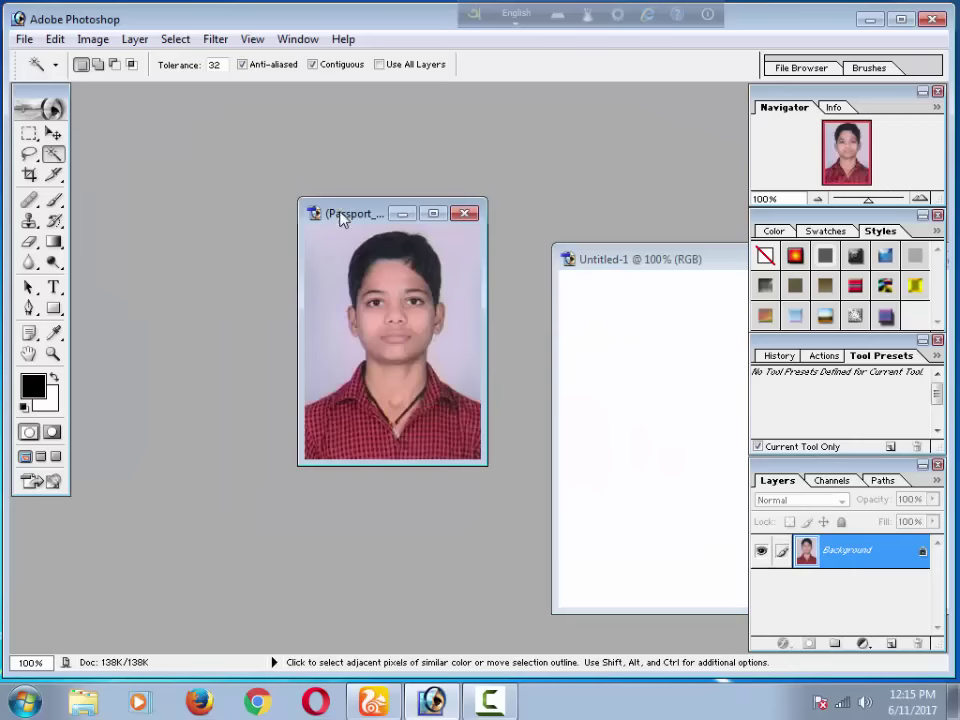
mouse_move(344, 217)
left_mouse_down()
mouse_move(239, 149)
mouse_move(281, 171)
left_mouse_up()
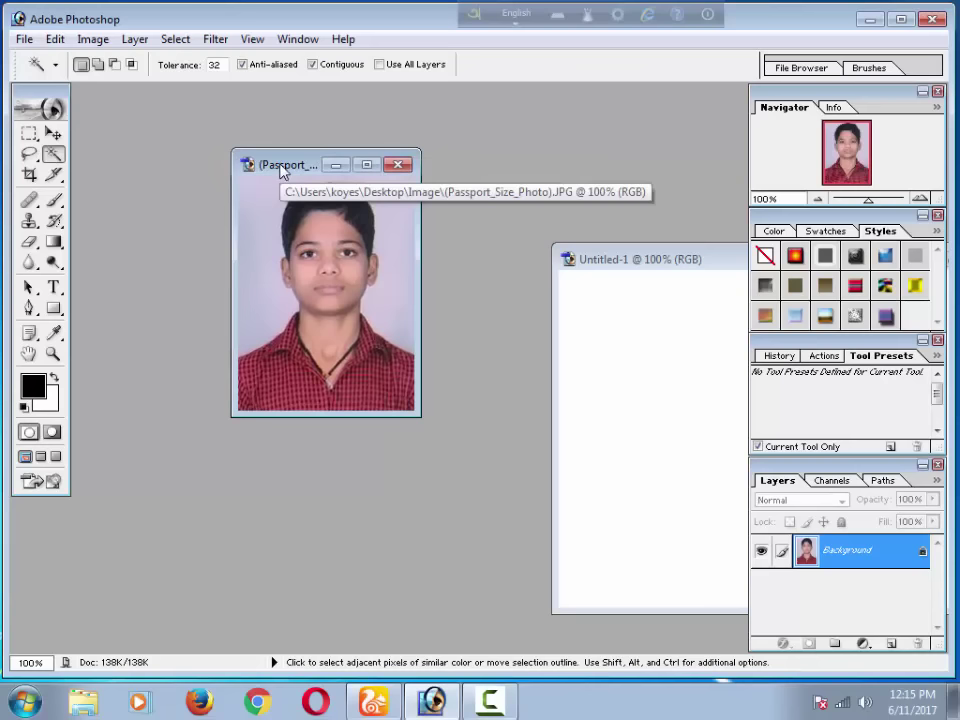
left_click_drag(285, 165, 293, 180)
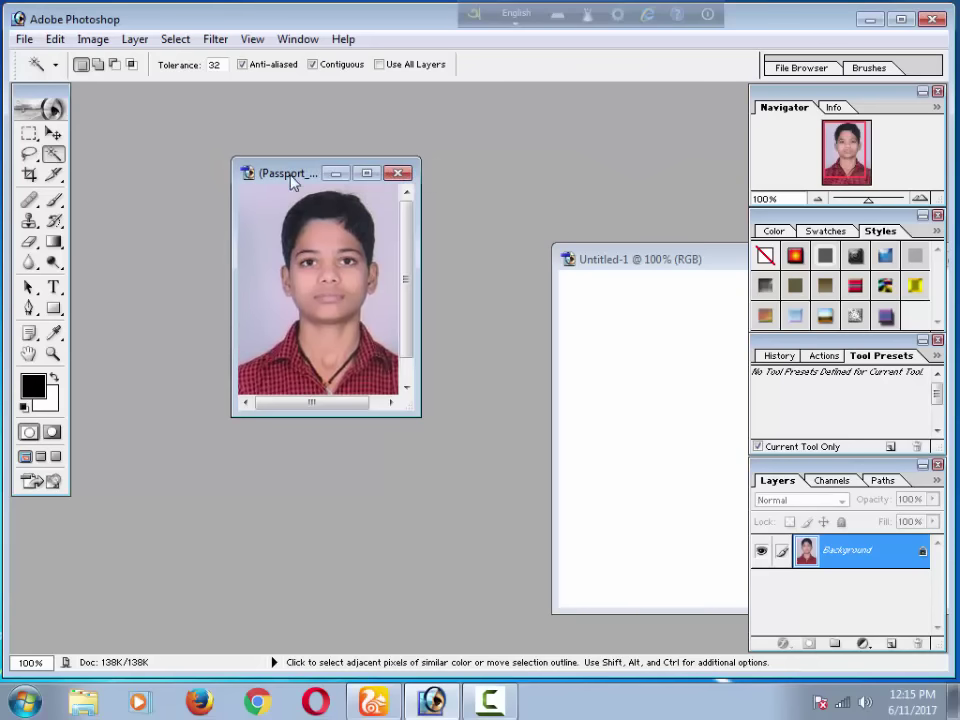
left_click_drag(420, 417, 522, 537)
left_click_drag(225, 175, 171, 150)
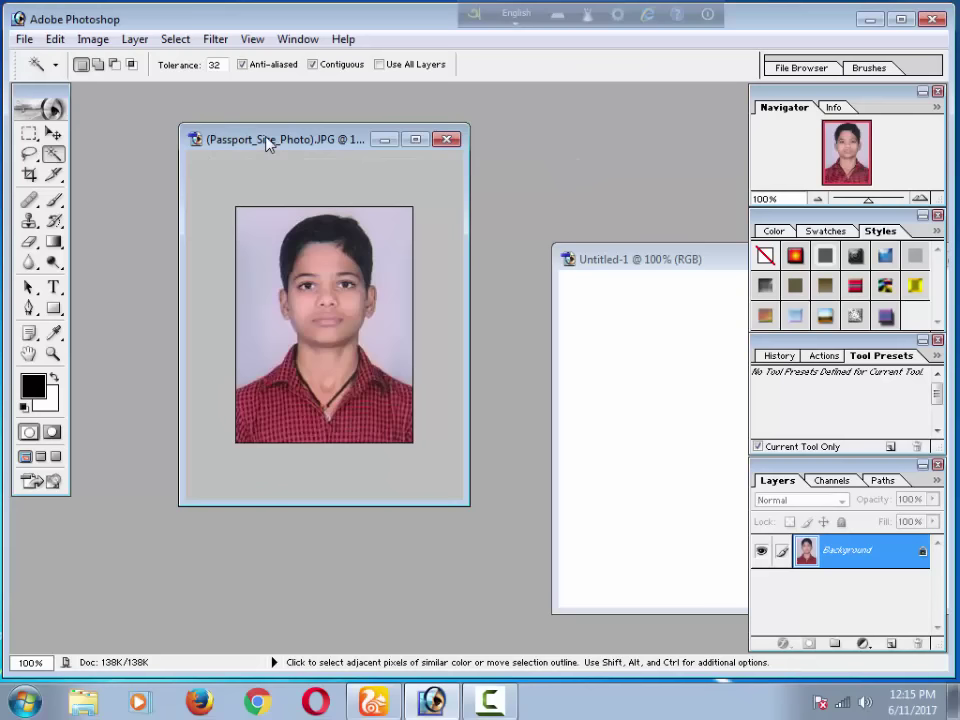
Duplicate the passport photo with its default name and close the original.
right_click(267, 143)
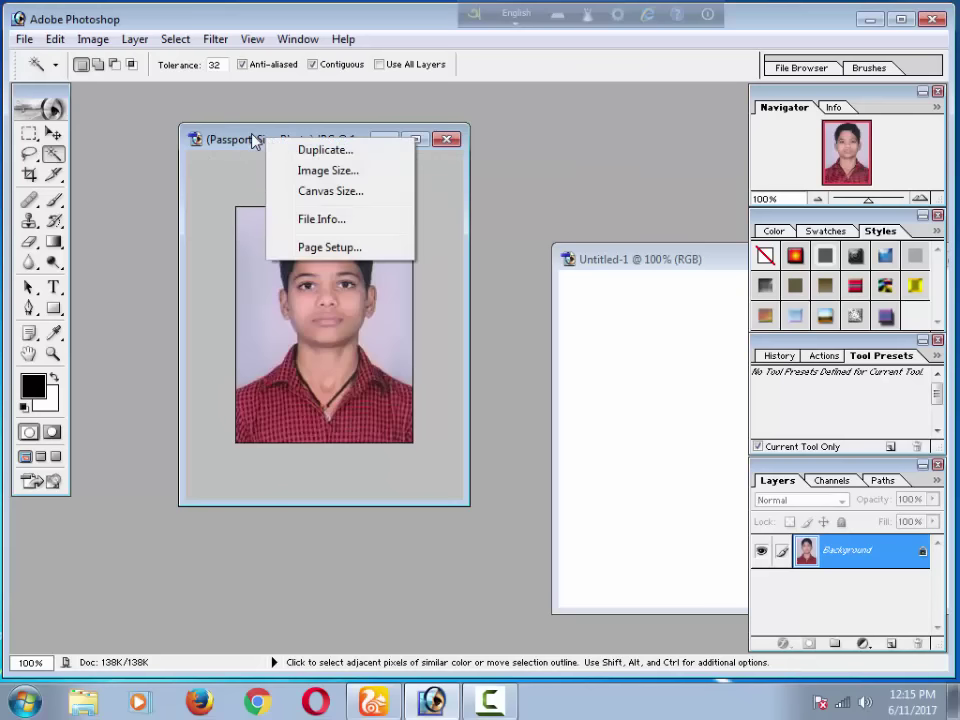
right_click(252, 137)
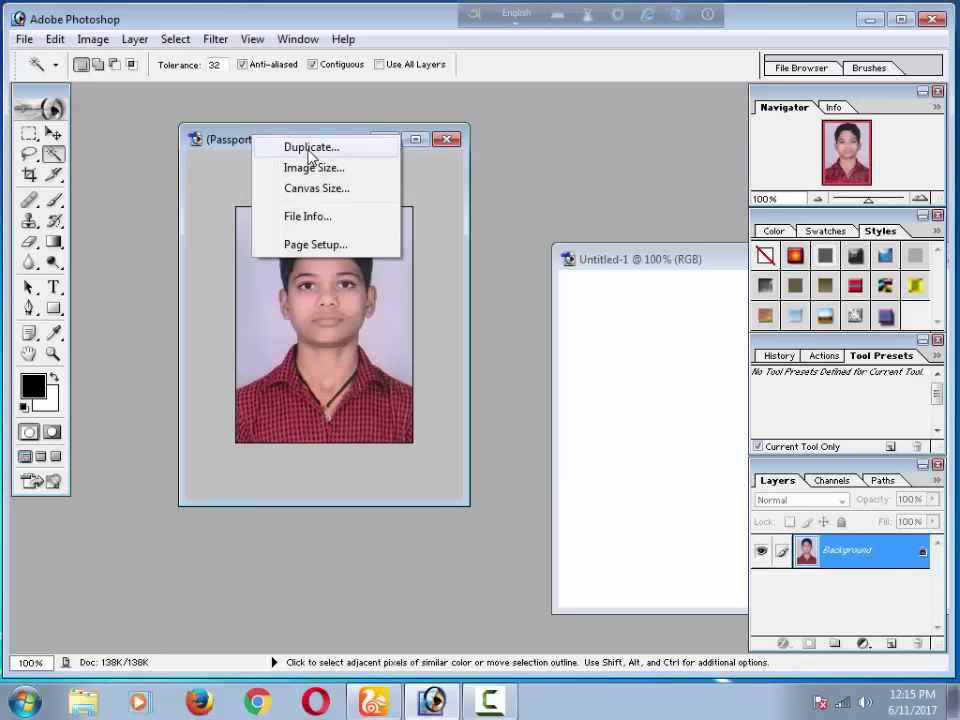
left_click(310, 150)
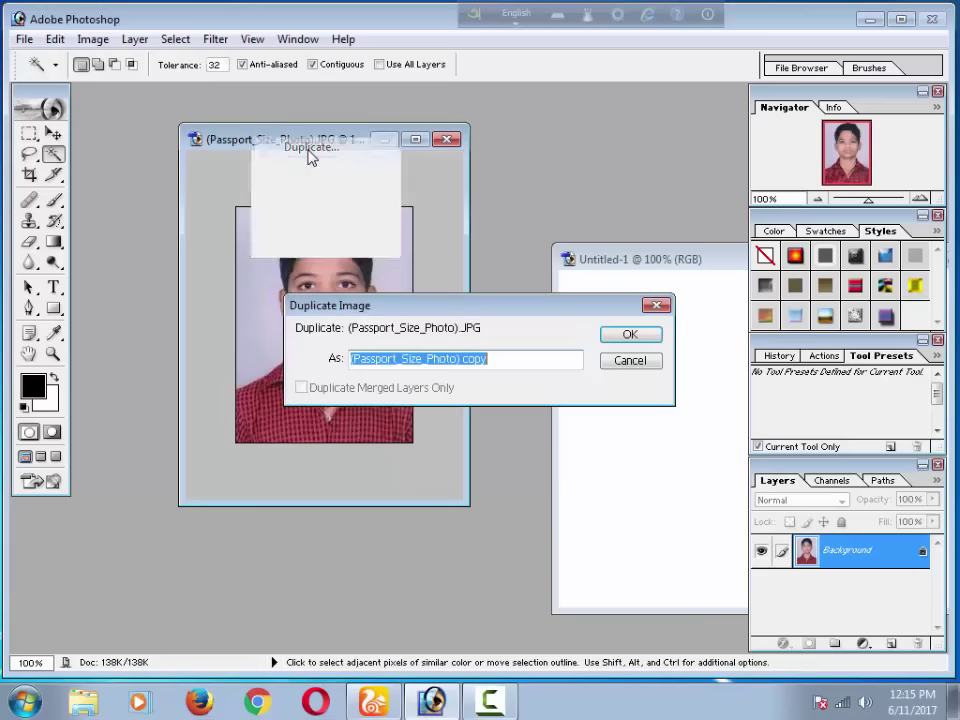
left_click(629, 340)
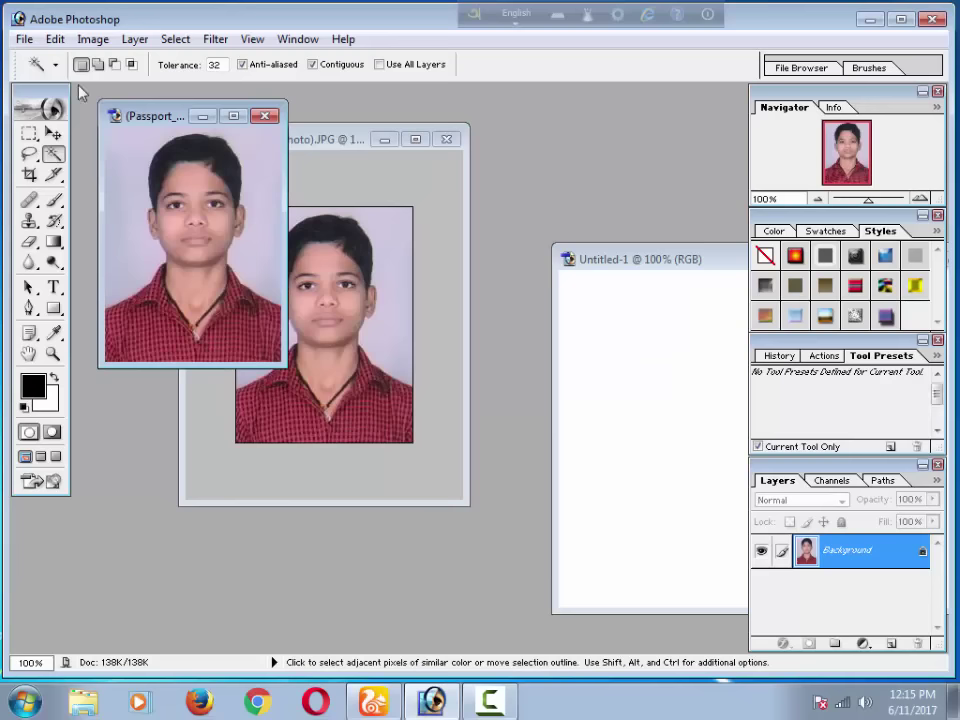
left_click_drag(155, 120, 314, 357)
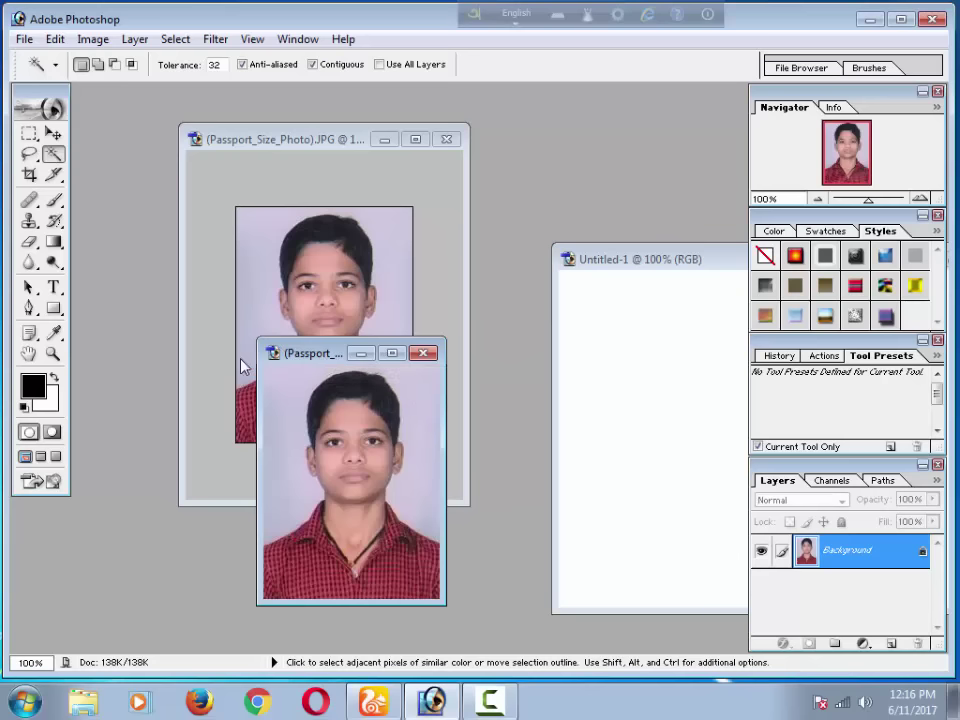
left_click(449, 145)
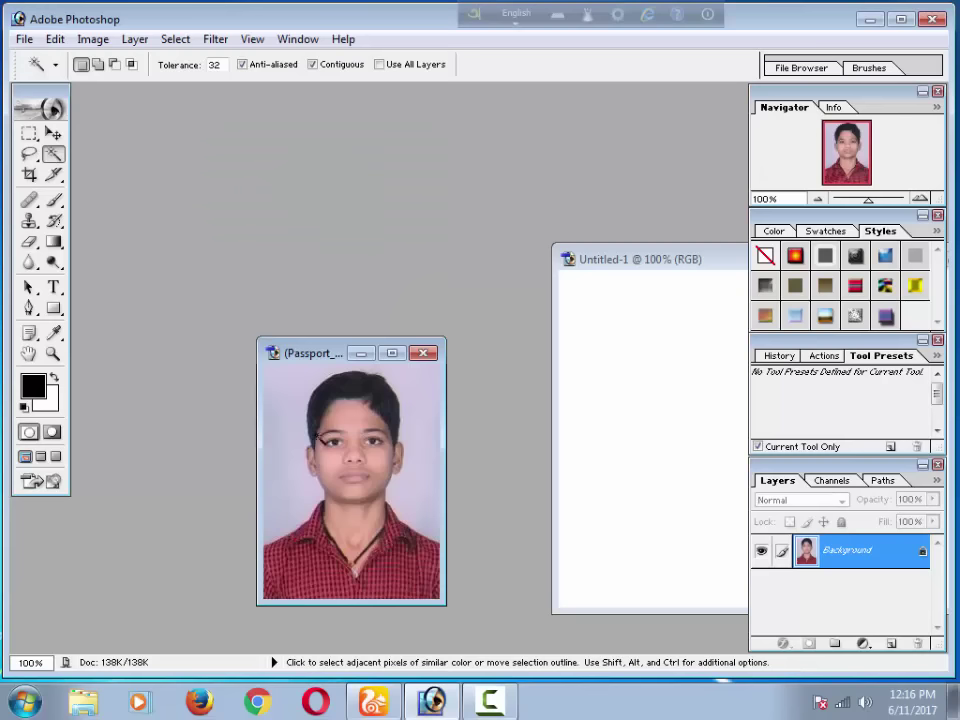
Position the duplicate photo and Untitled-1 windows next to each other.
mouse_move(297, 366)
left_mouse_down()
mouse_move(279, 172)
mouse_move(260, 179)
left_mouse_up()
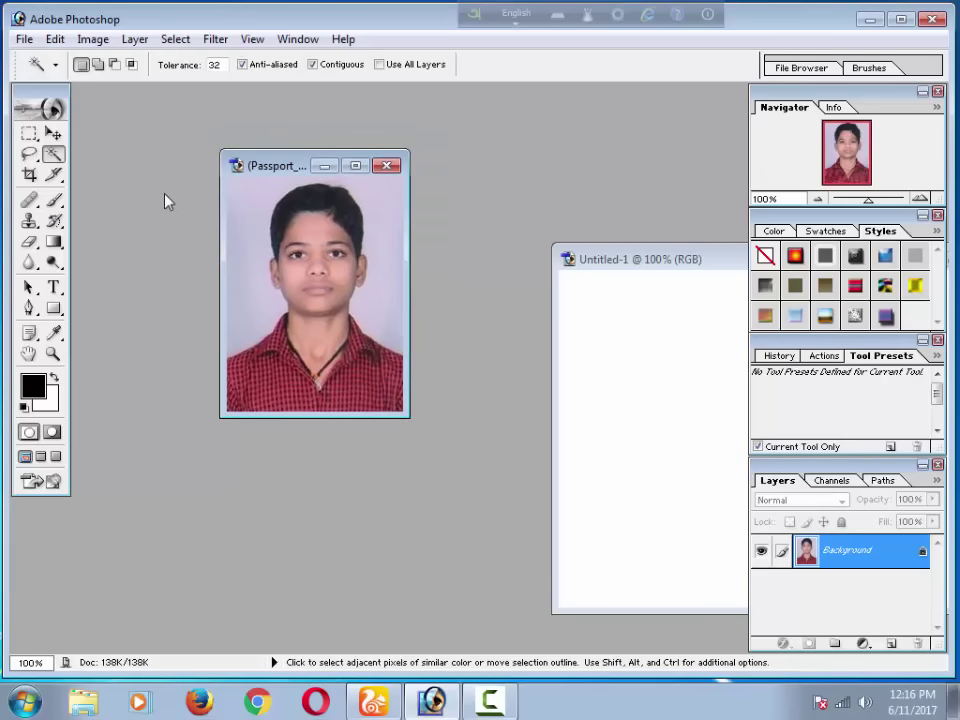
left_click(647, 263)
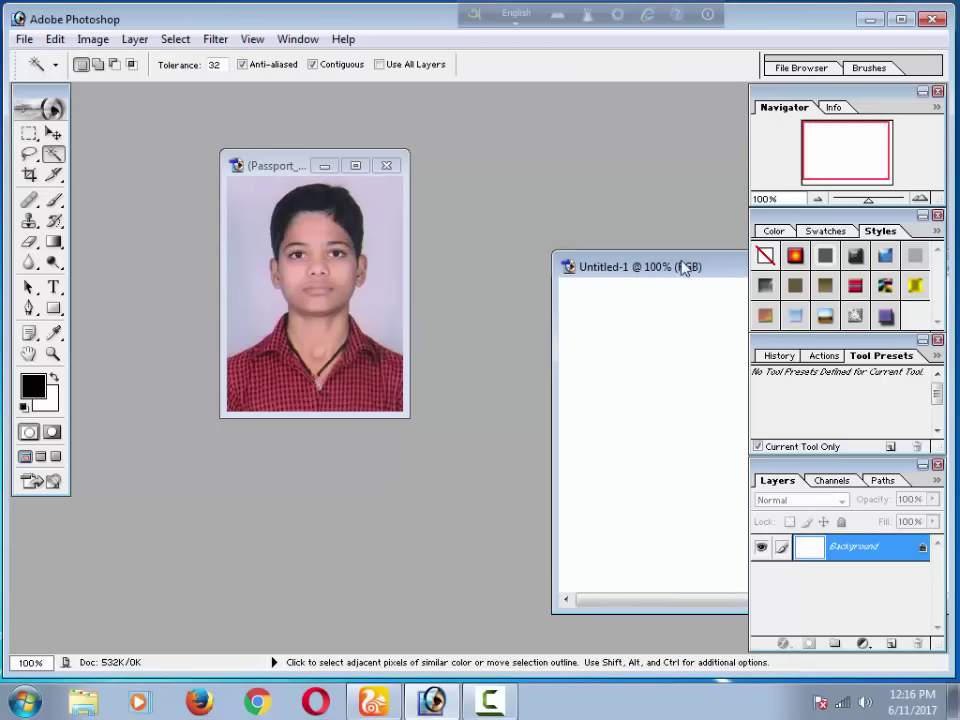
mouse_move(673, 262)
left_mouse_down()
mouse_move(465, 213)
mouse_move(436, 259)
mouse_move(606, 251)
mouse_move(545, 232)
left_mouse_up()
left_click(265, 172)
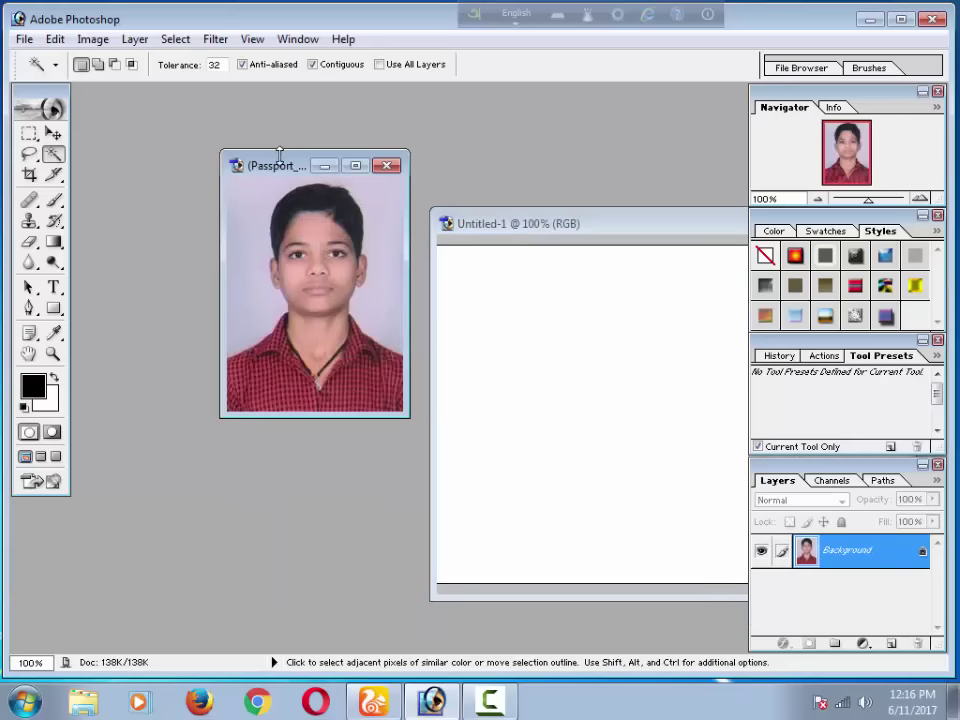
left_click_drag(272, 165, 214, 174)
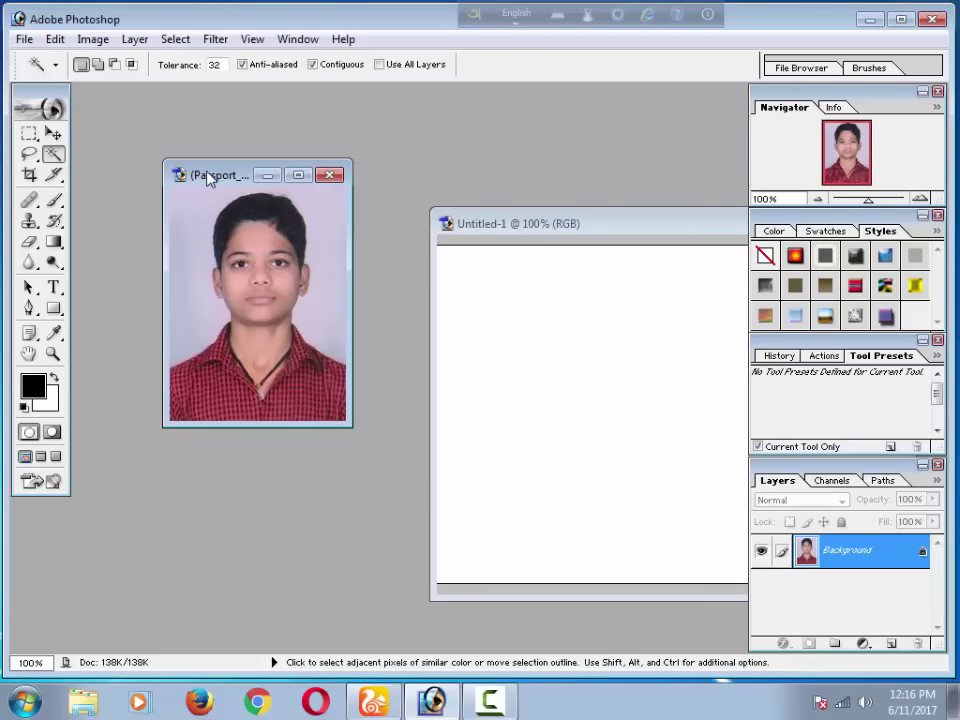
left_click_drag(208, 178, 238, 178)
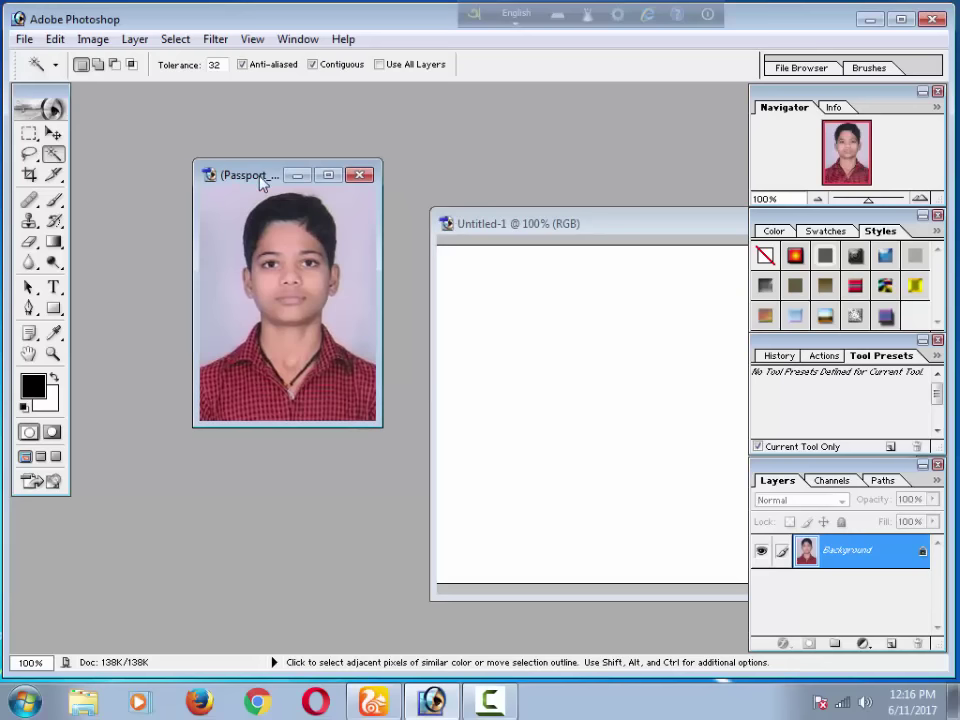
left_click_drag(260, 178, 279, 192)
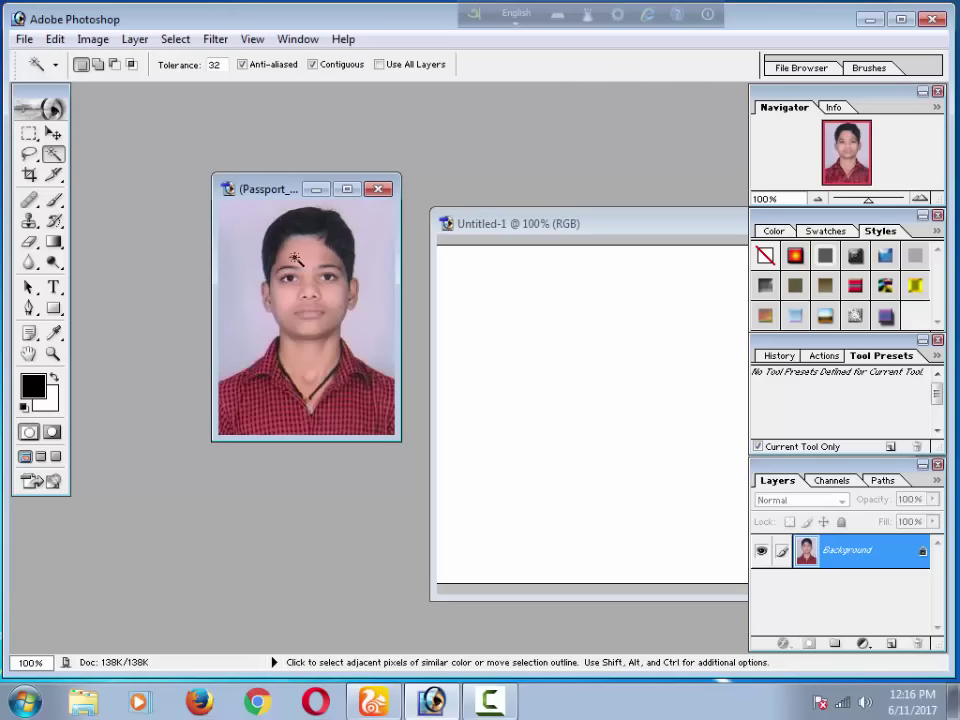
Magic-wand the lavender background at tolerance 32 and delete it to white.
left_click(259, 261)
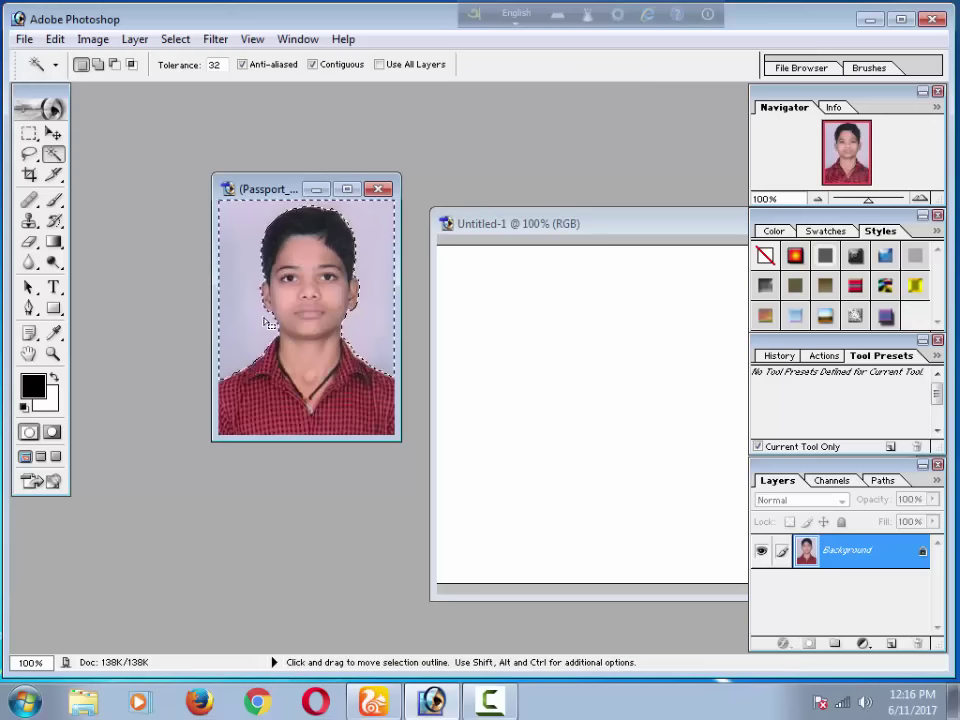
key("Delete")
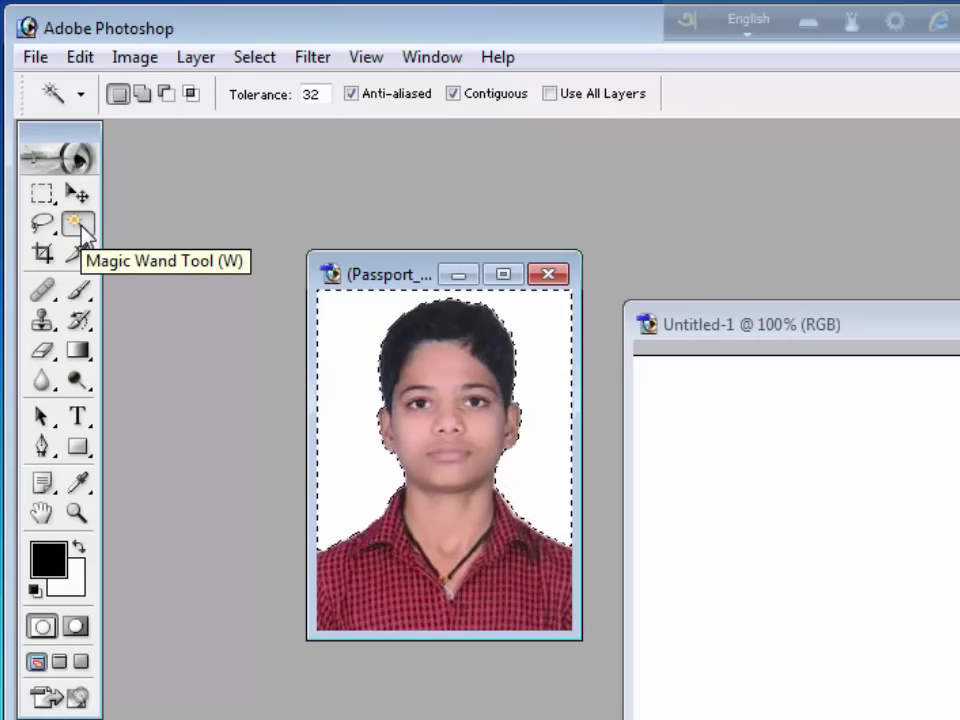
left_click(74, 193)
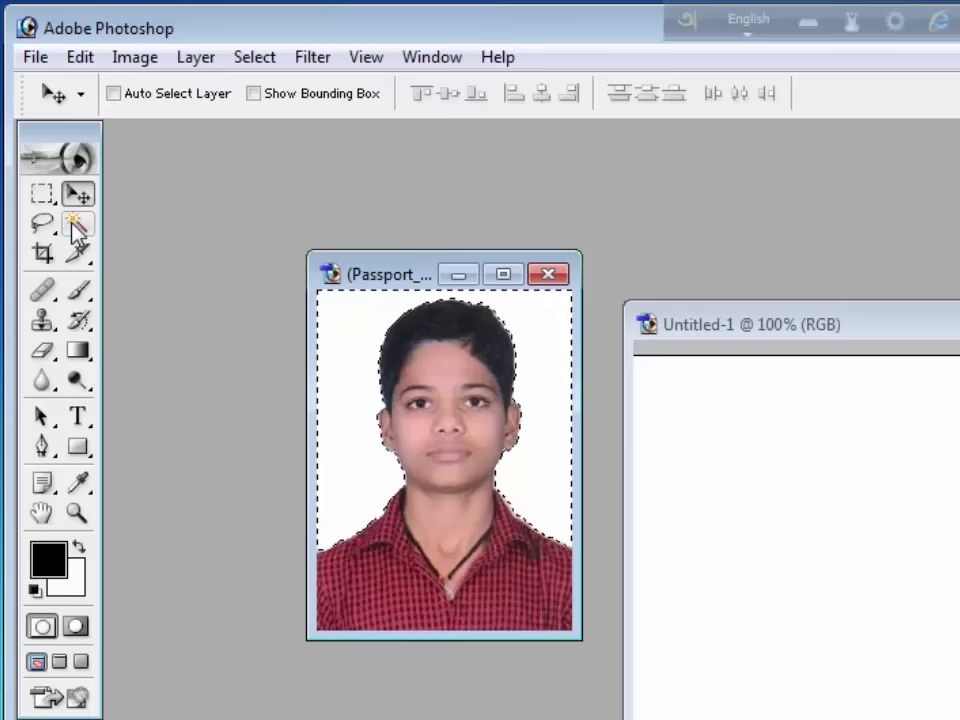
left_click(75, 224)
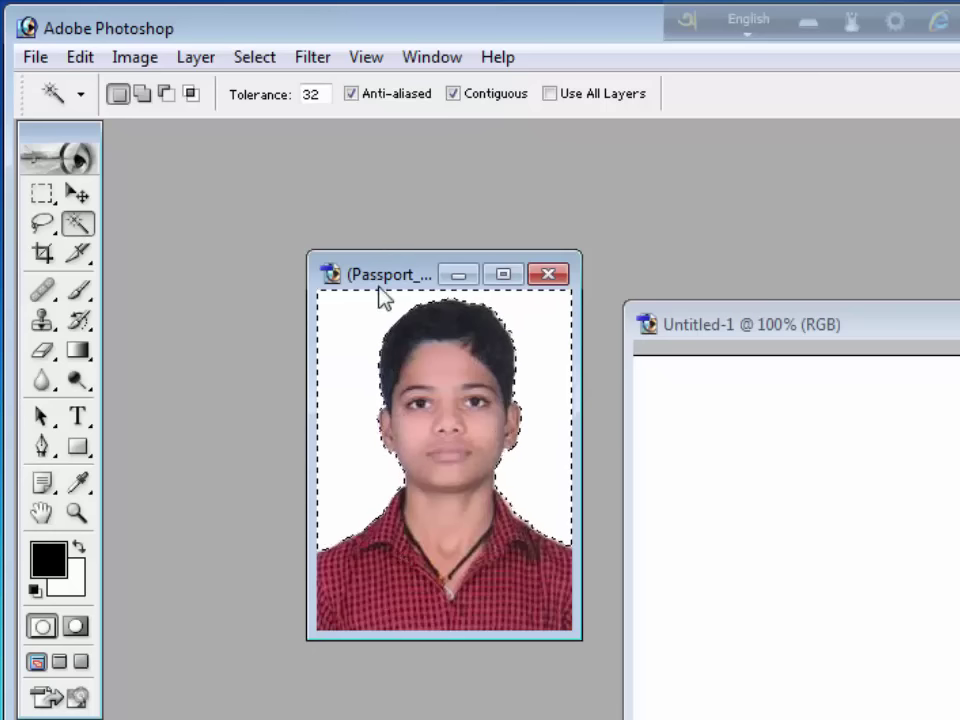
double_click(318, 95)
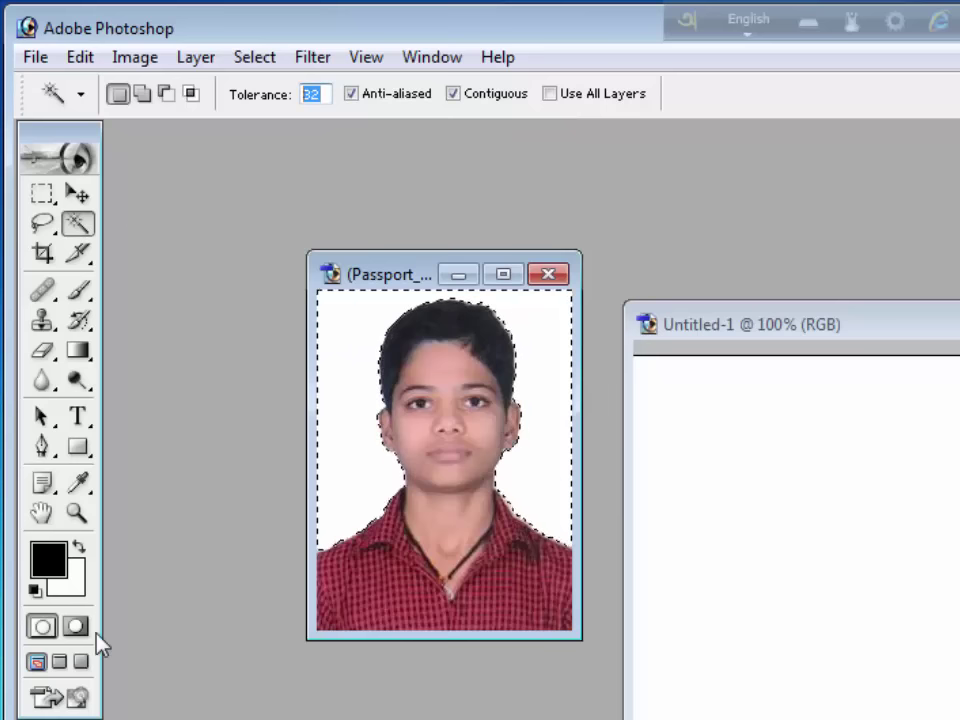
Set the foreground colour to light lavender BEB4FB in the Color Picker.
left_click(40, 558)
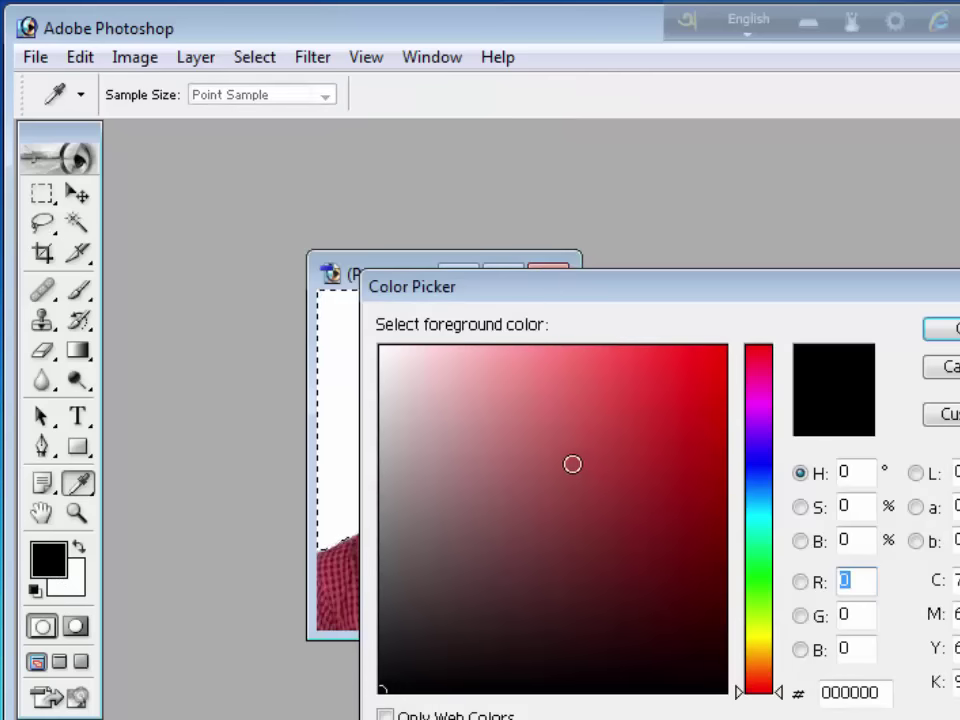
left_click_drag(765, 500, 758, 453)
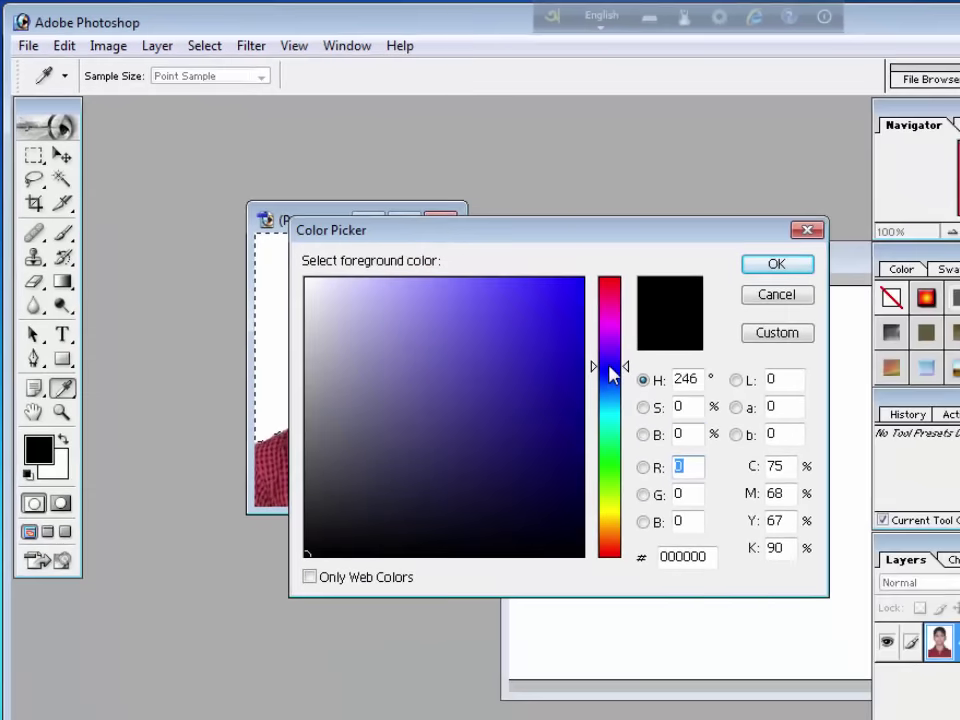
mouse_move(392, 281)
left_mouse_down()
mouse_move(401, 280)
mouse_move(391, 284)
left_mouse_up()
left_click(384, 281)
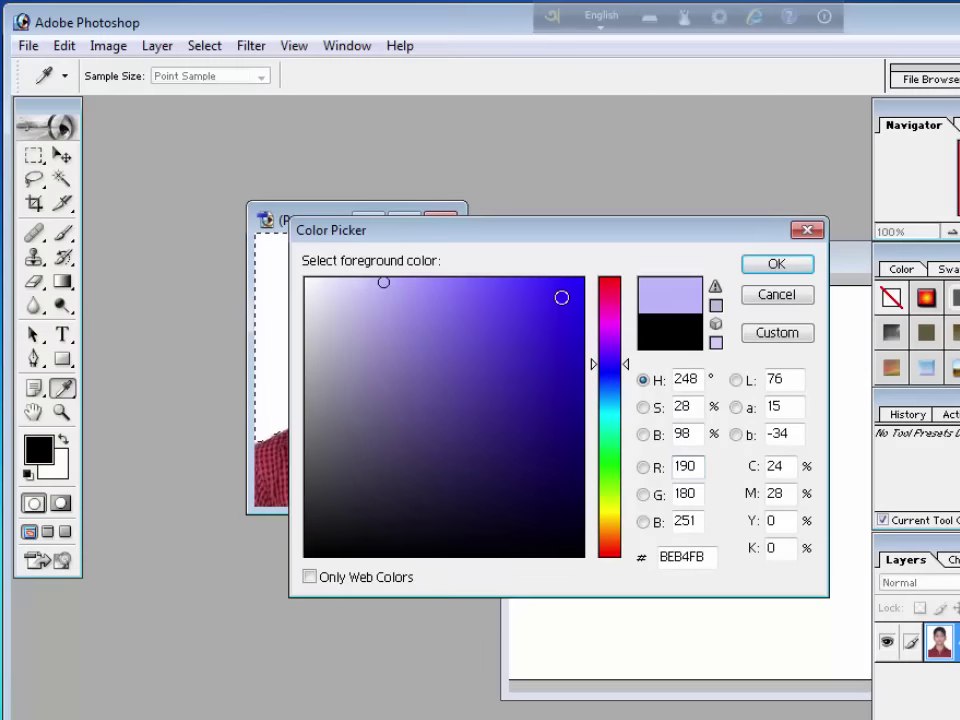
left_click(787, 270)
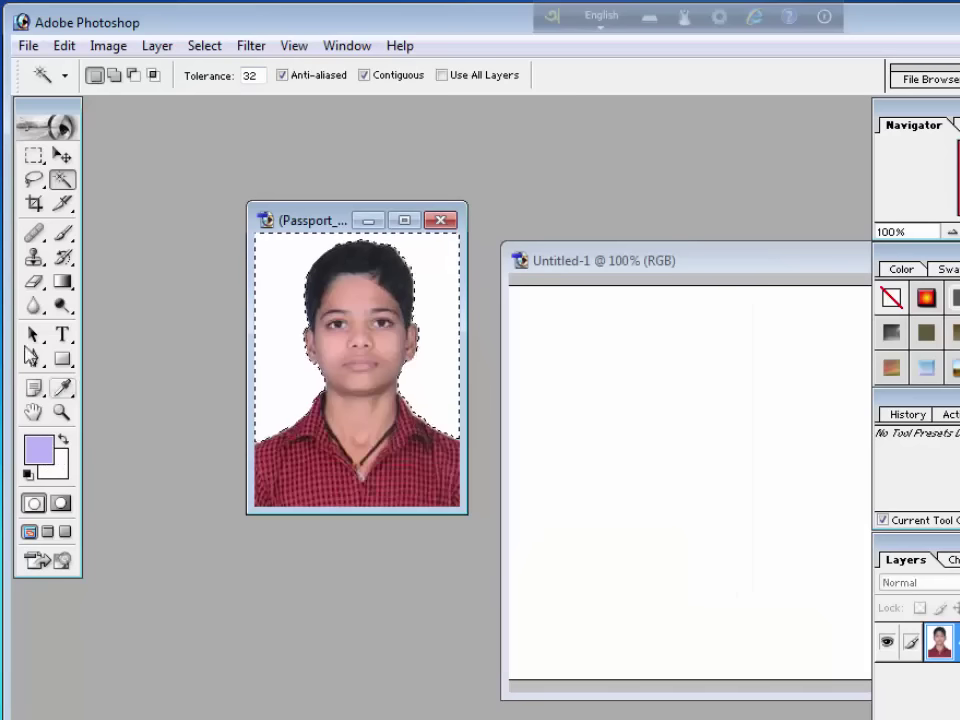
Fill the selected photo background with lavender using the Paint Bucket.
left_click(62, 285)
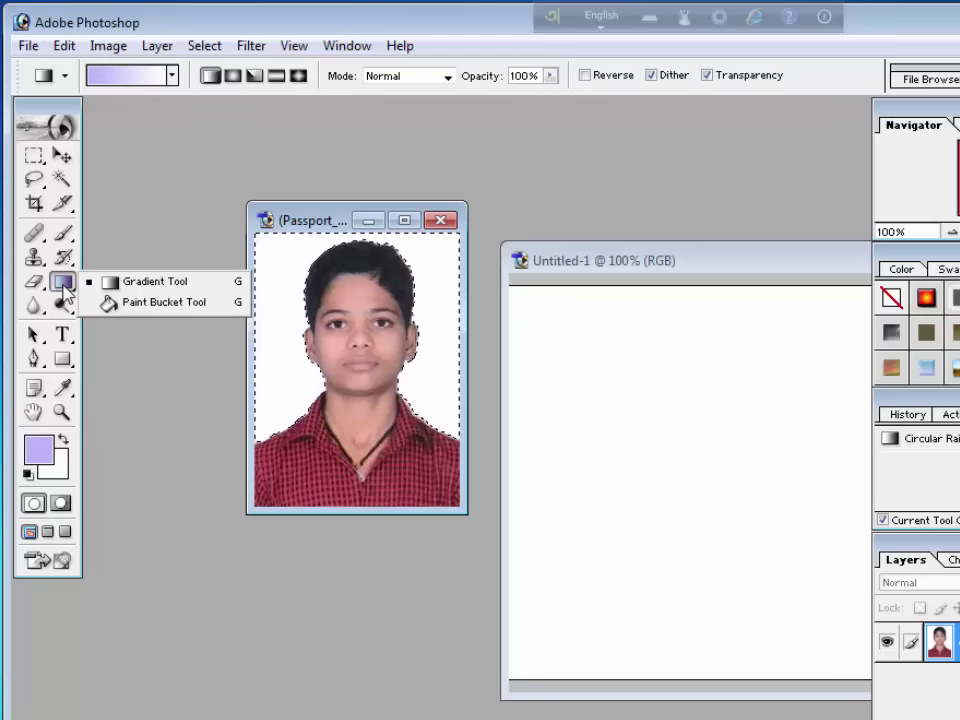
left_click(157, 303)
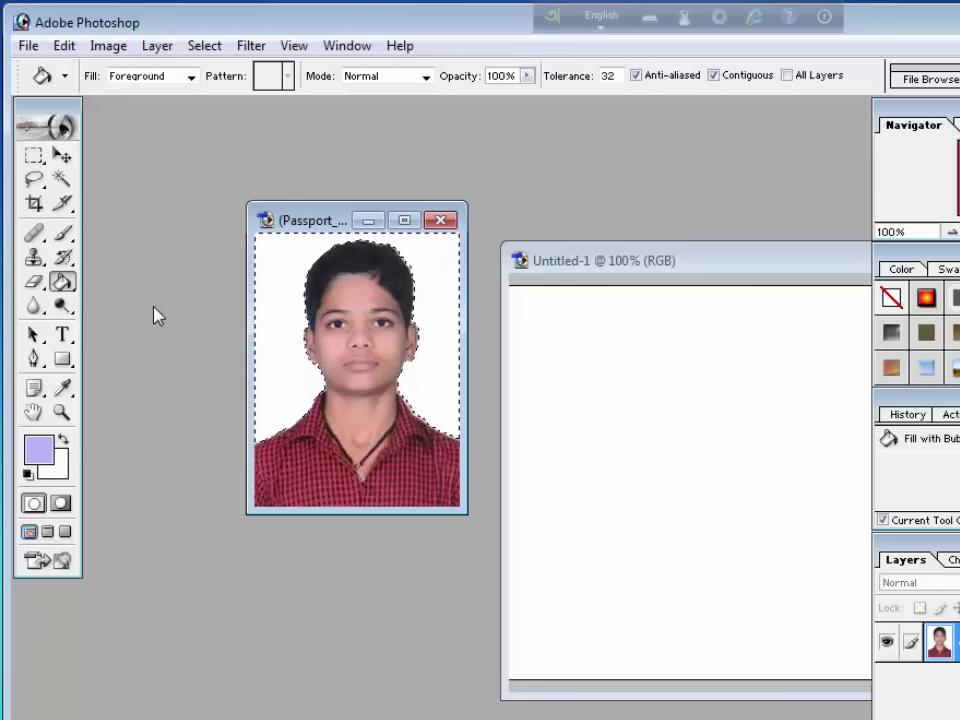
left_click(272, 288)
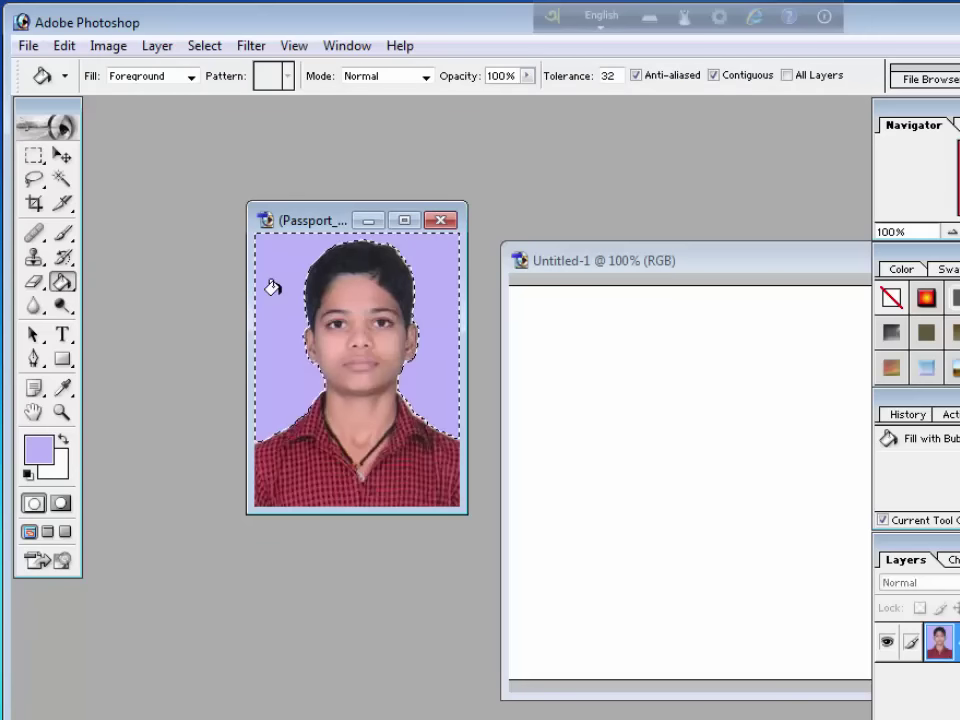
left_click(34, 155)
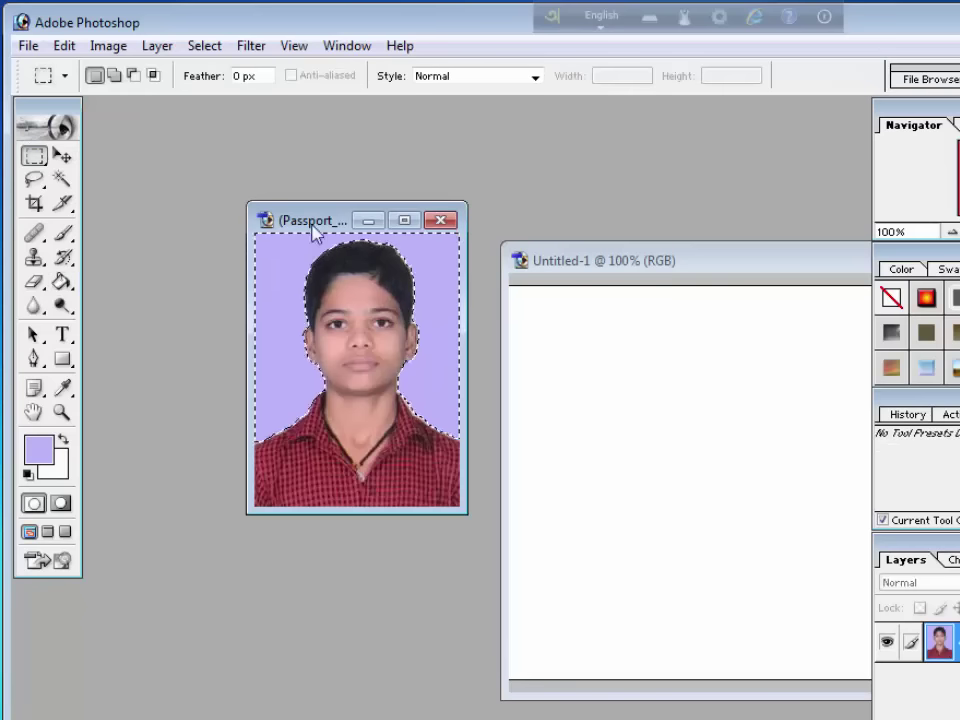
Cancel a stray Open dialog, deselect the lavender background, and maximize the Photoshop workspace.
key("ctrl+o")
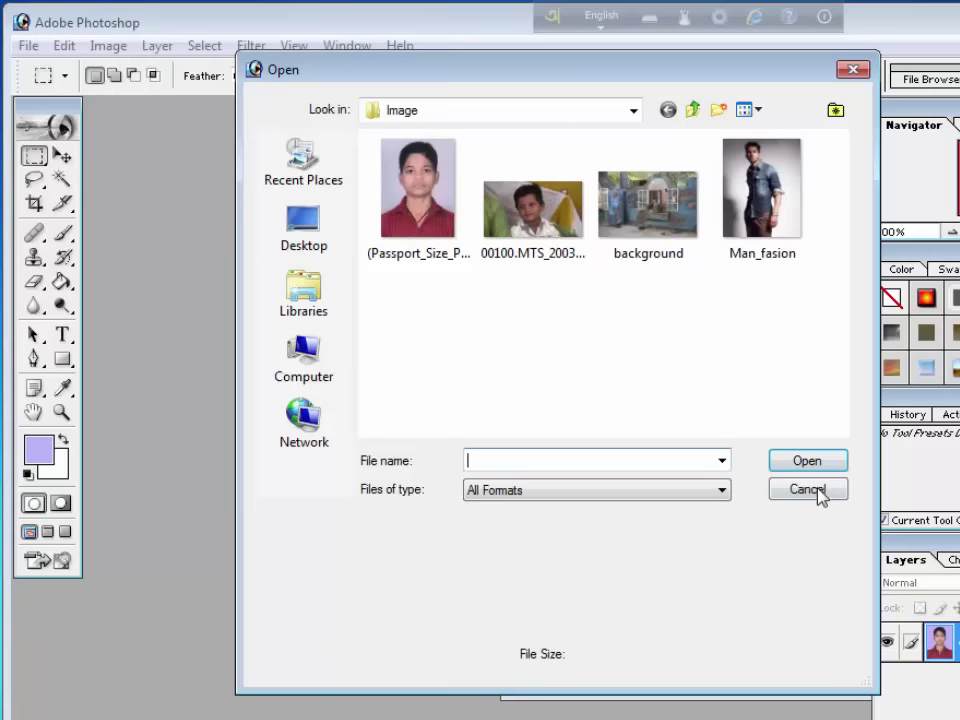
left_click(808, 490)
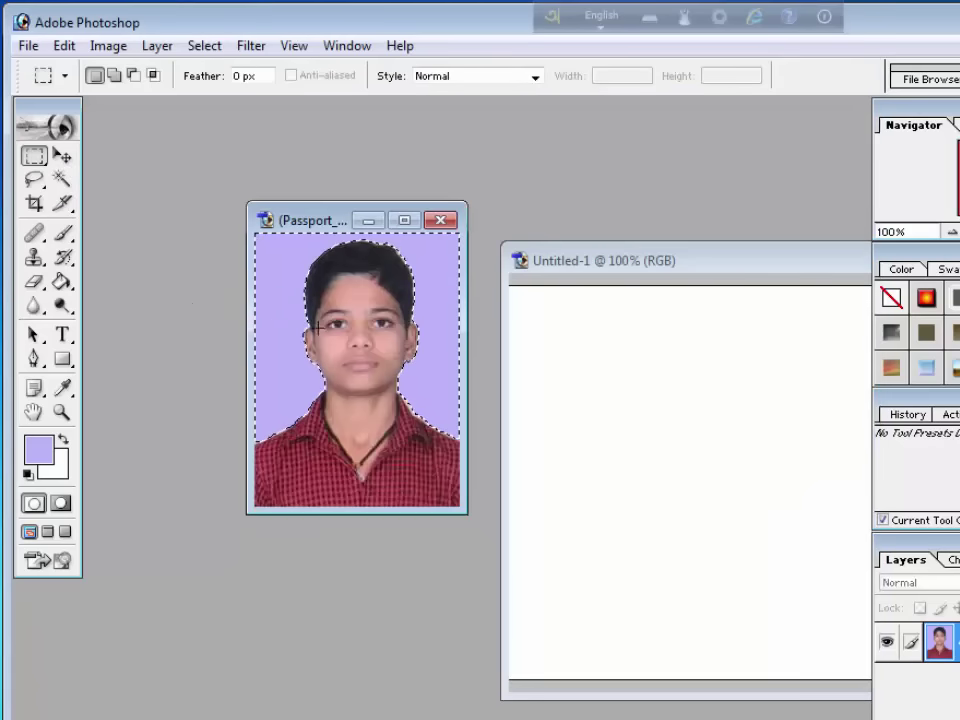
left_click(281, 294)
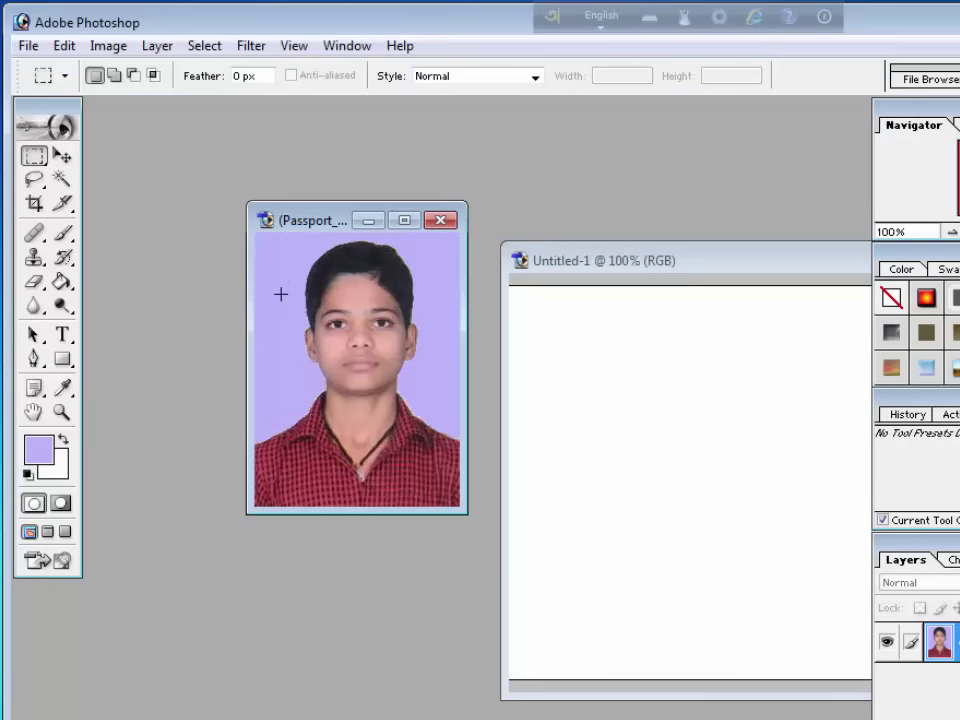
left_click(405, 220)
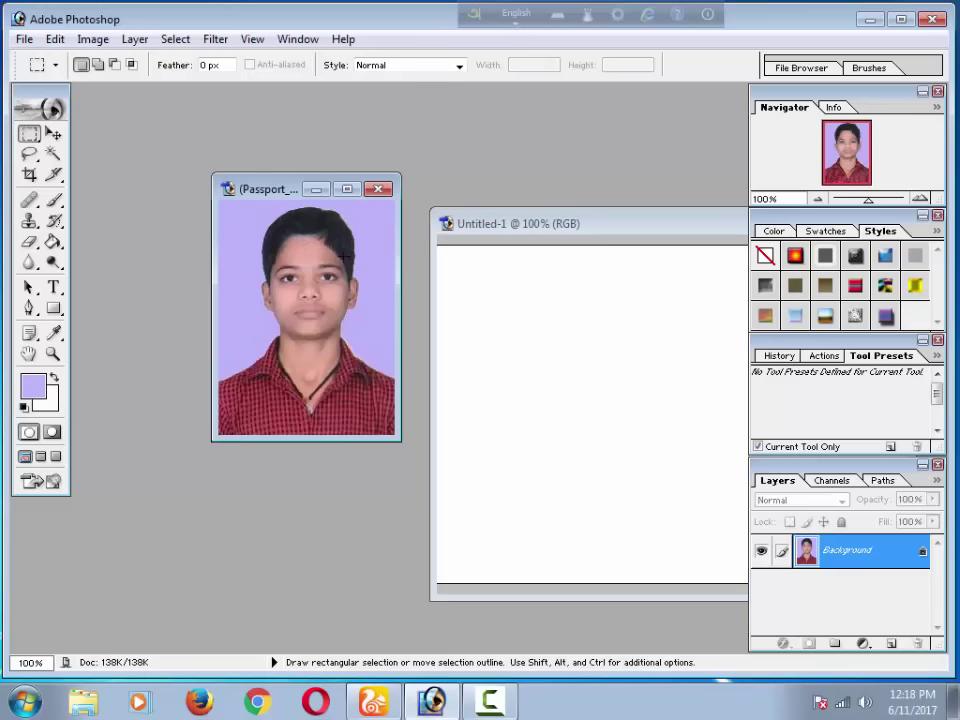
left_click_drag(228, 190, 208, 194)
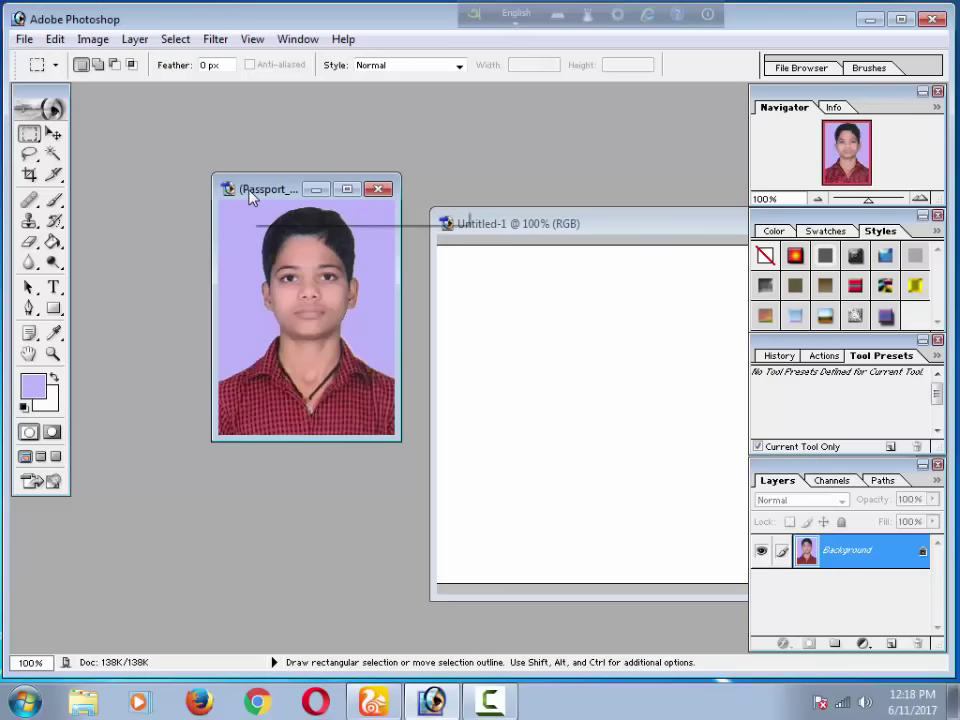
Save the lavender passport photo as PSIZE.jpg with JPEG quality set to High (8).
left_click(24, 40)
left_click(105, 213)
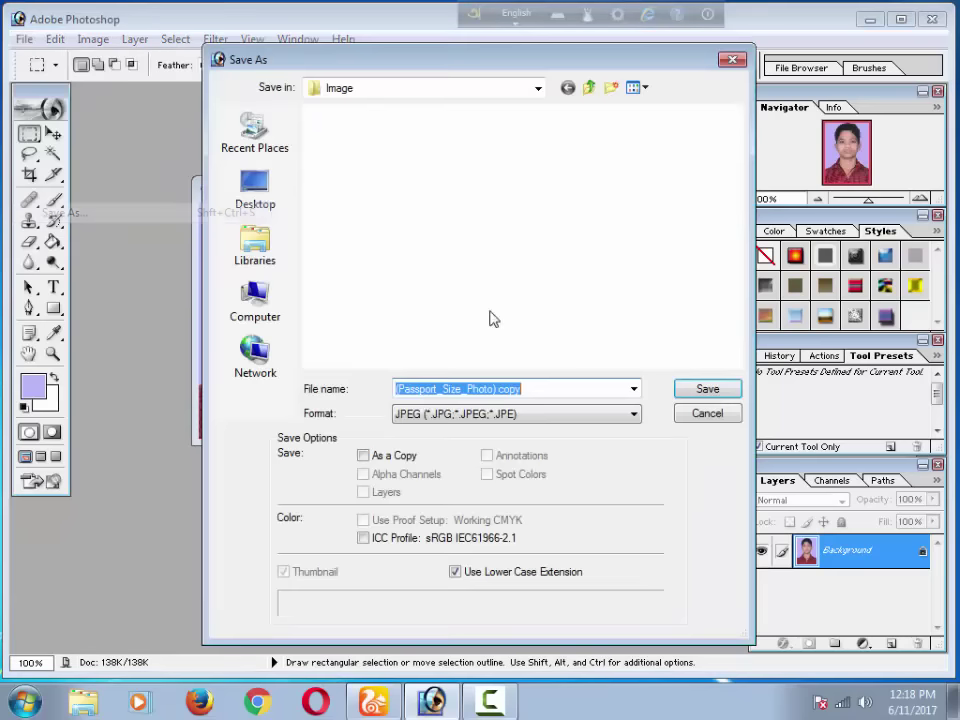
key("Tab")
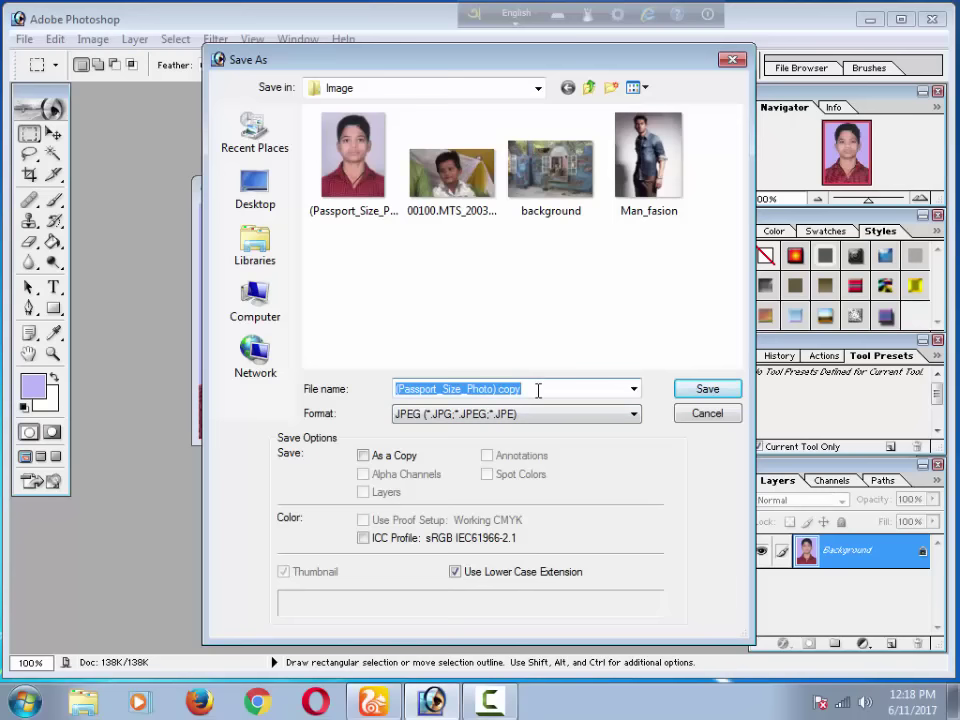
type("PSIZE")
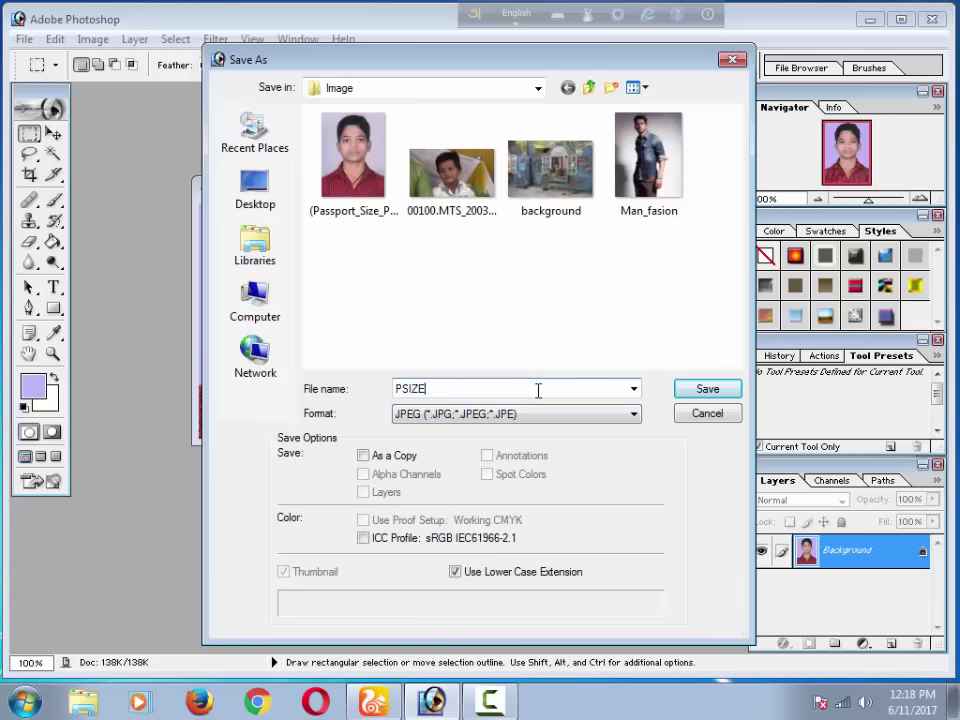
left_click(716, 388)
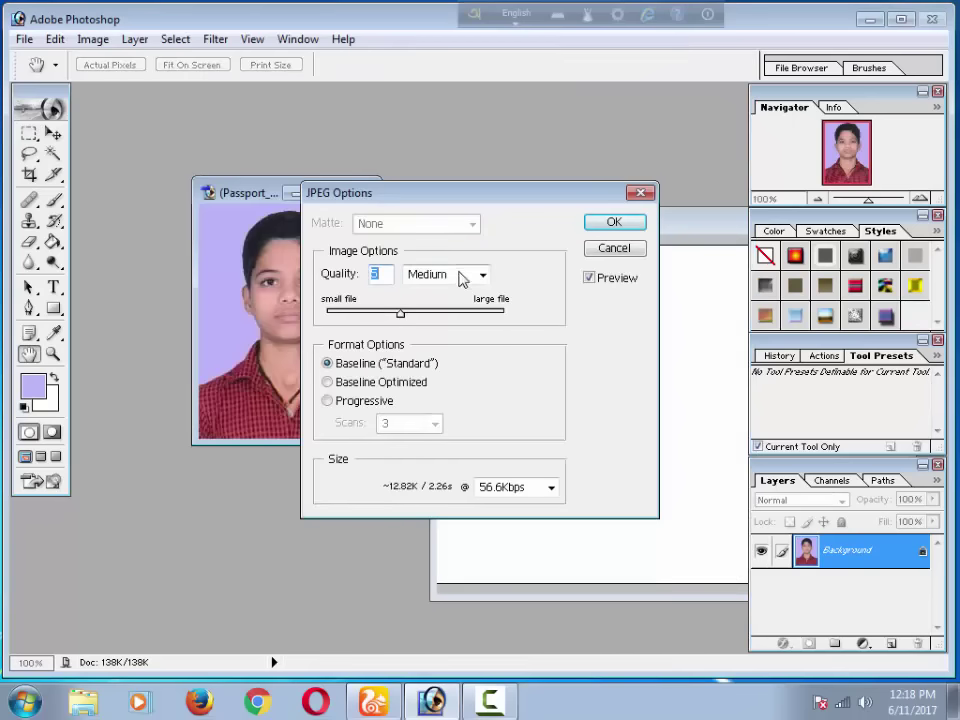
left_click(466, 277)
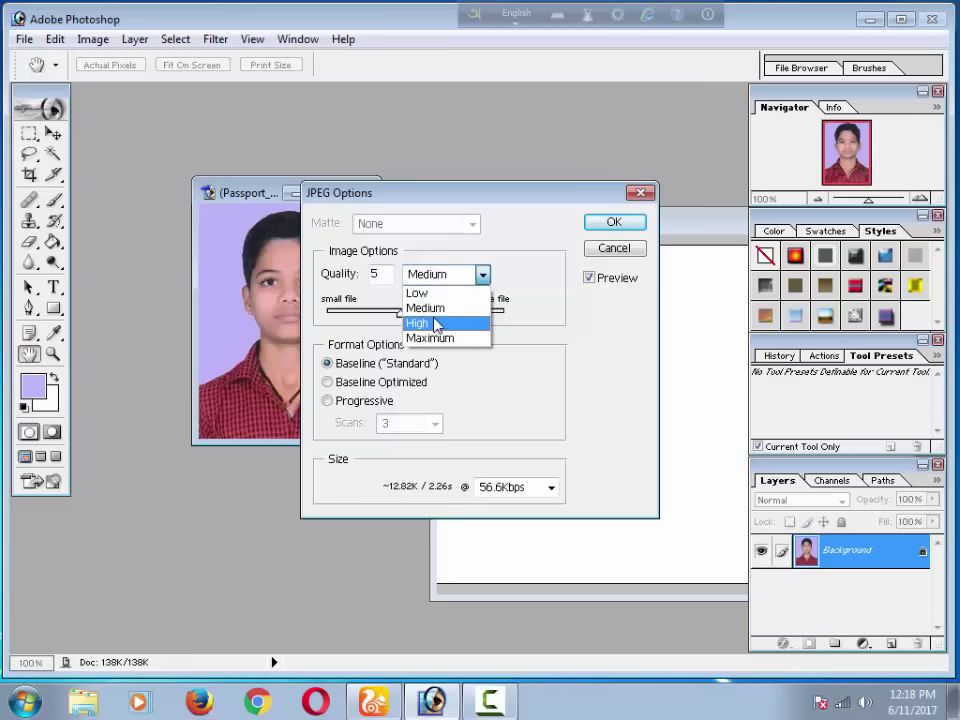
left_click(436, 323)
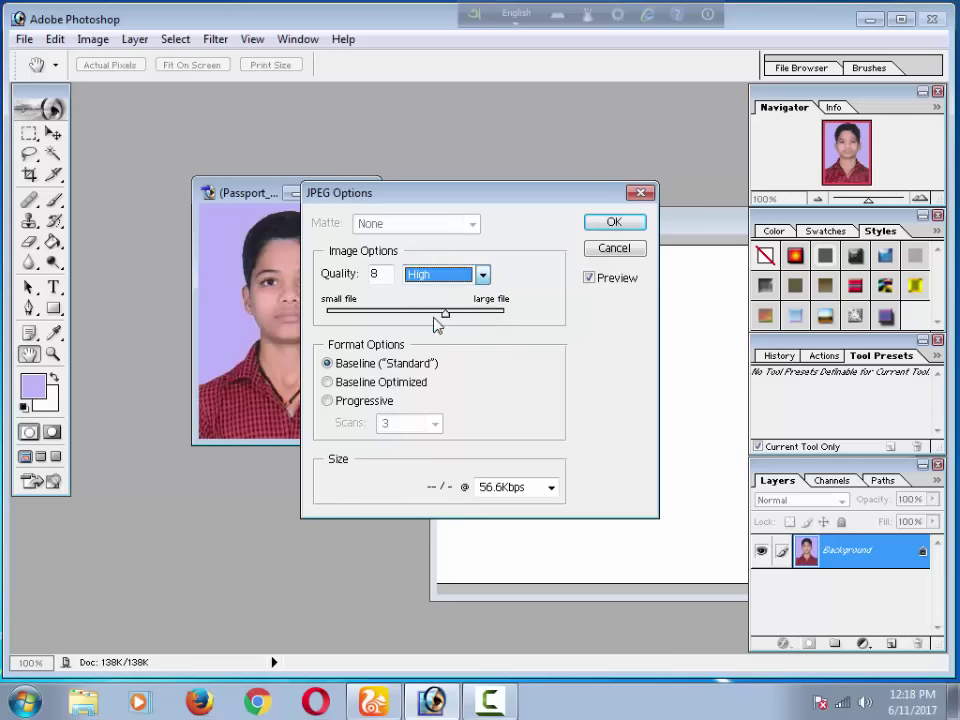
left_click(610, 225)
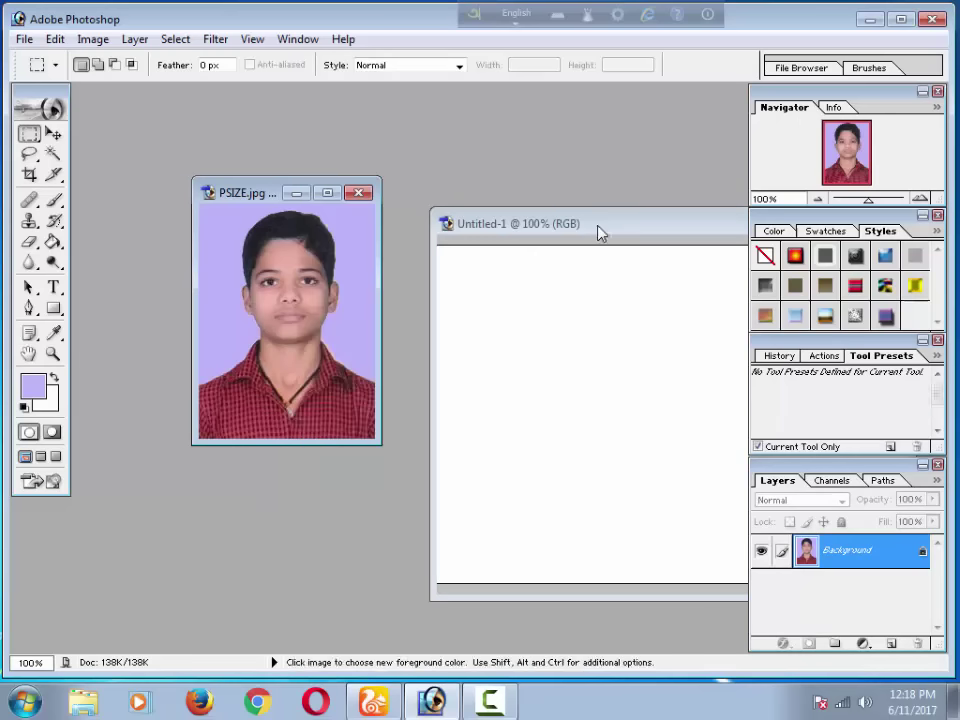
Close PSIZE in Photoshop, then check the saved PSIZE photo from the Image folder.
left_click(359, 193)
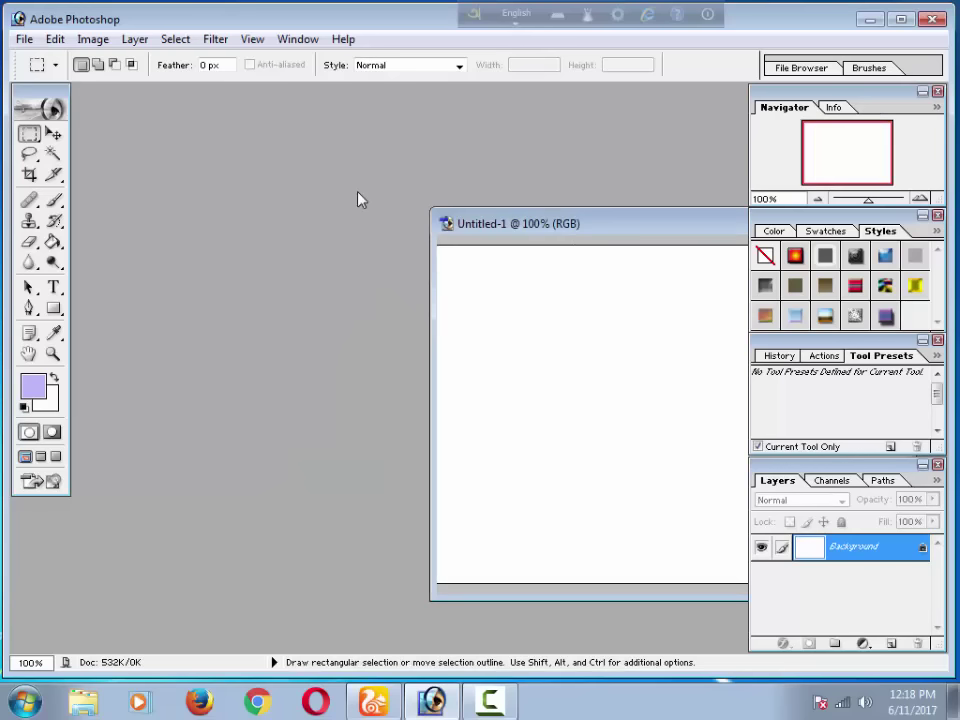
left_click(870, 18)
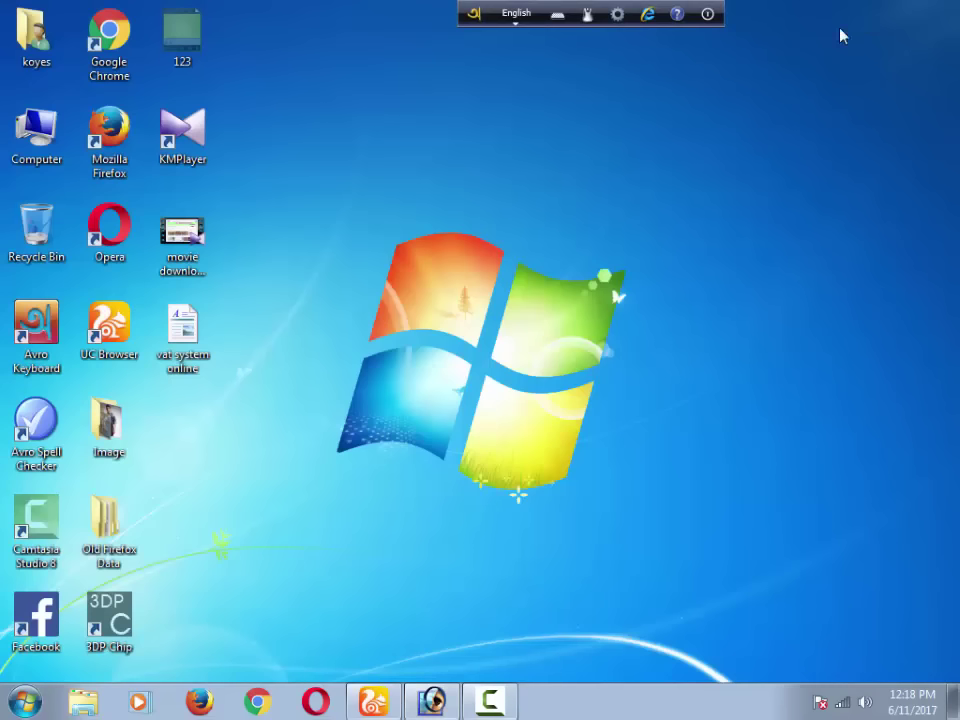
double_click(108, 425)
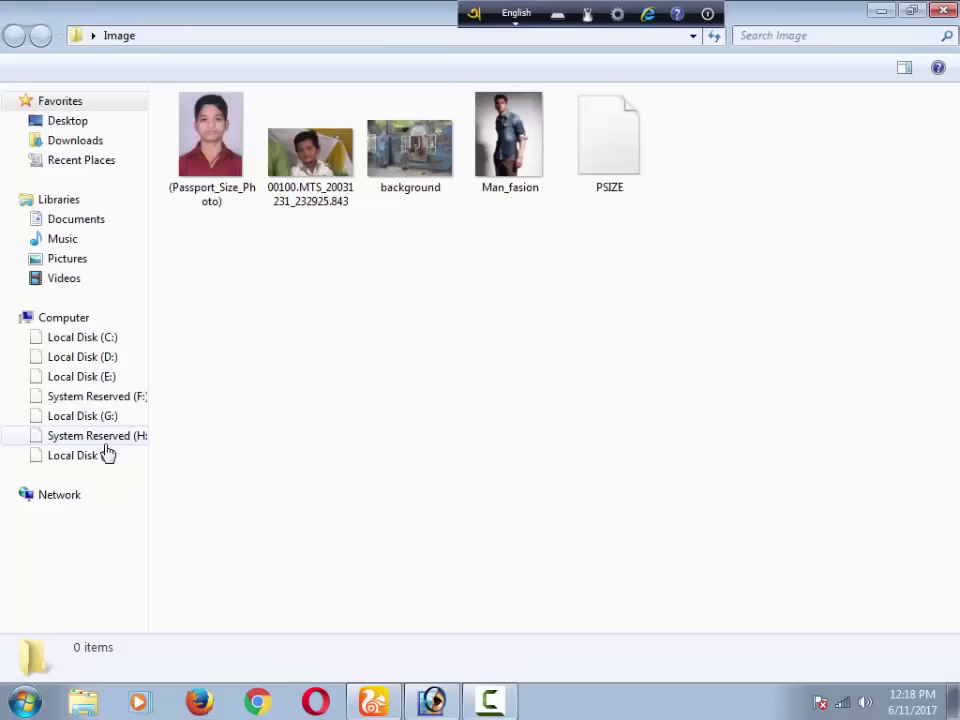
double_click(588, 172)
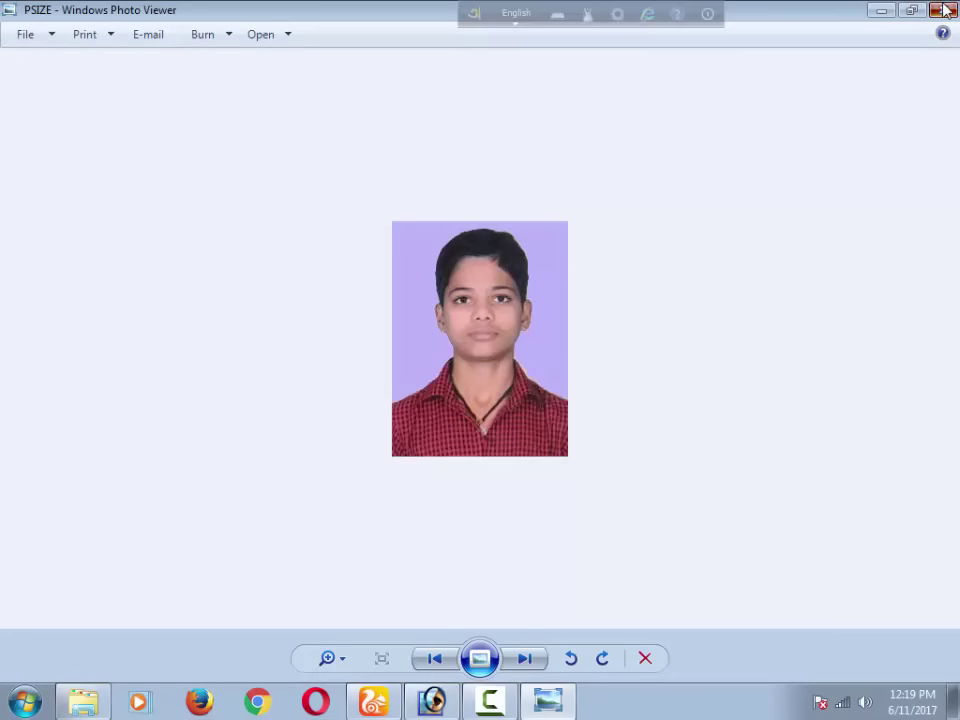
key("alt+F4")
left_click(608, 285)
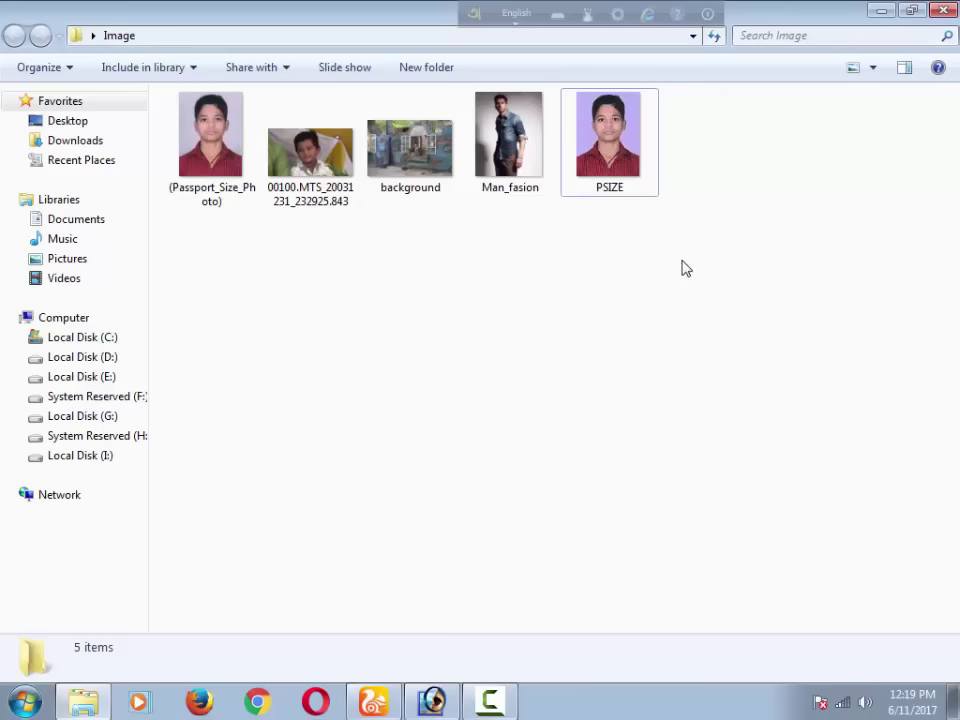
Preview the Man_fasion photo, zooming and panning to inspect it.
left_click(514, 162)
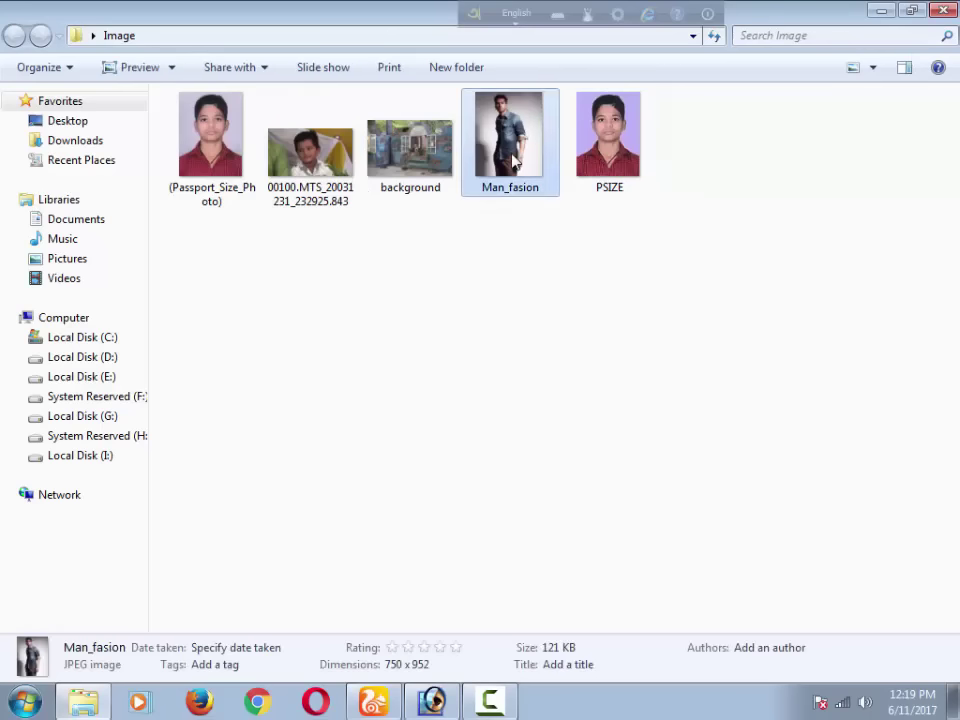
double_click(514, 162)
scroll(462, 333, "up", 1)
scroll(462, 333, "up", 1)
scroll(462, 333, "up", 1)
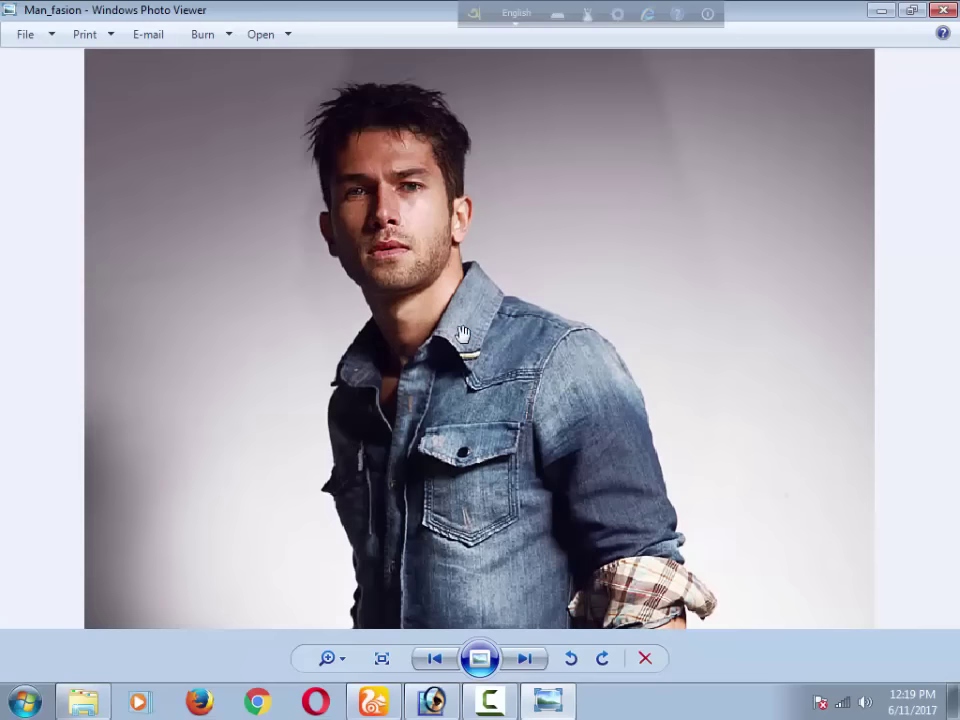
left_click_drag(462, 333, 607, 226)
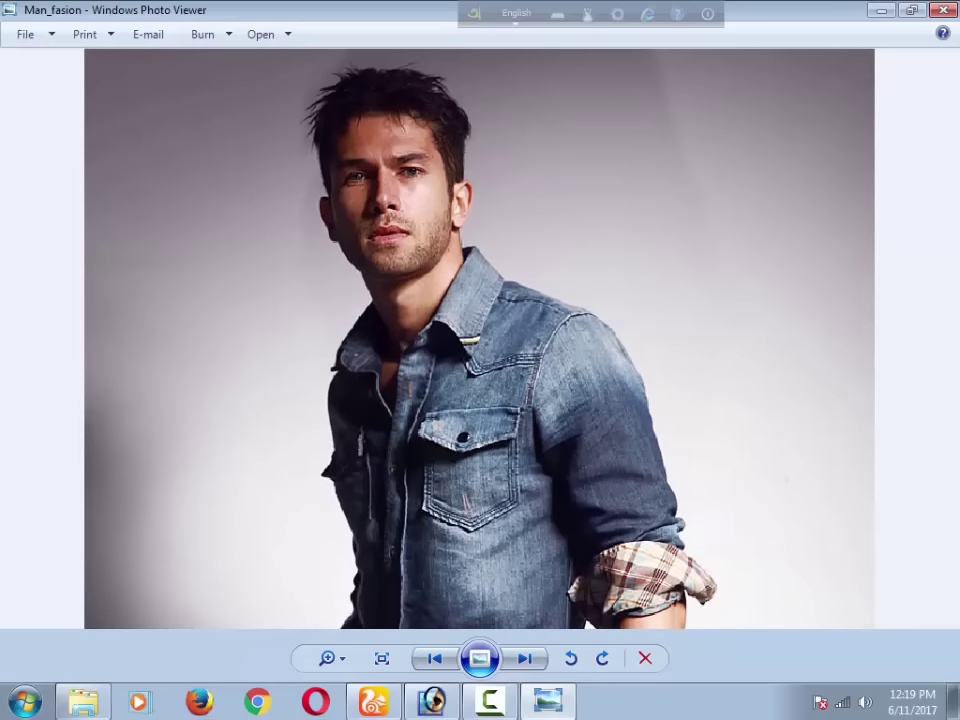
left_click(943, 10)
Preview the background image, then drag background and Man_fasion toward Photoshop.
double_click(418, 167)
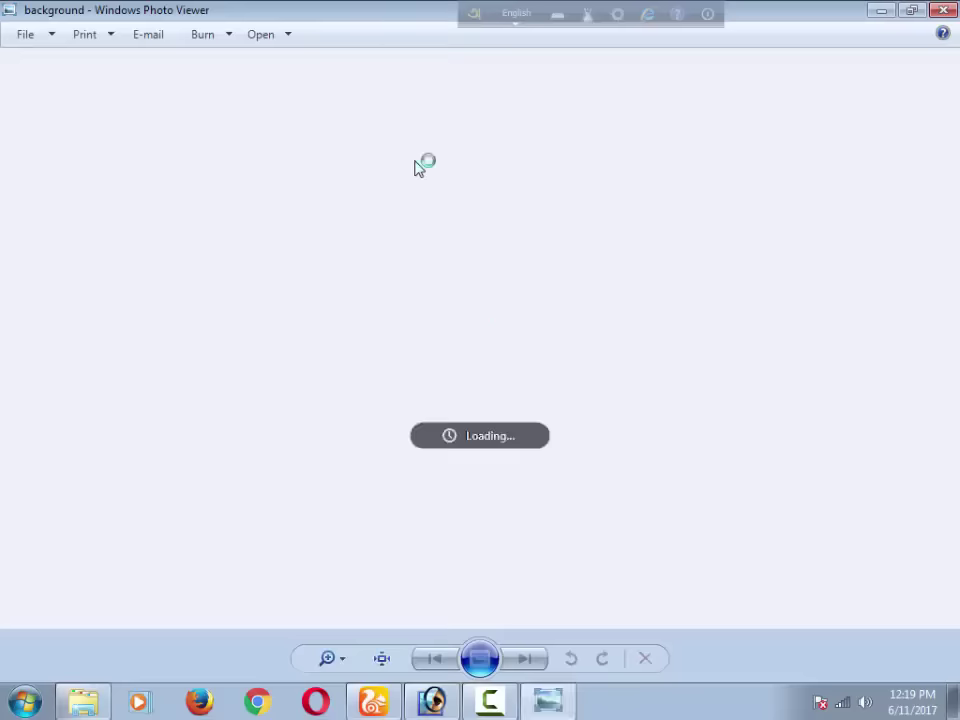
left_click(943, 10)
mouse_move(532, 236)
left_mouse_down()
mouse_move(368, 112)
mouse_move(405, 685)
mouse_move(375, 270)
left_mouse_up()
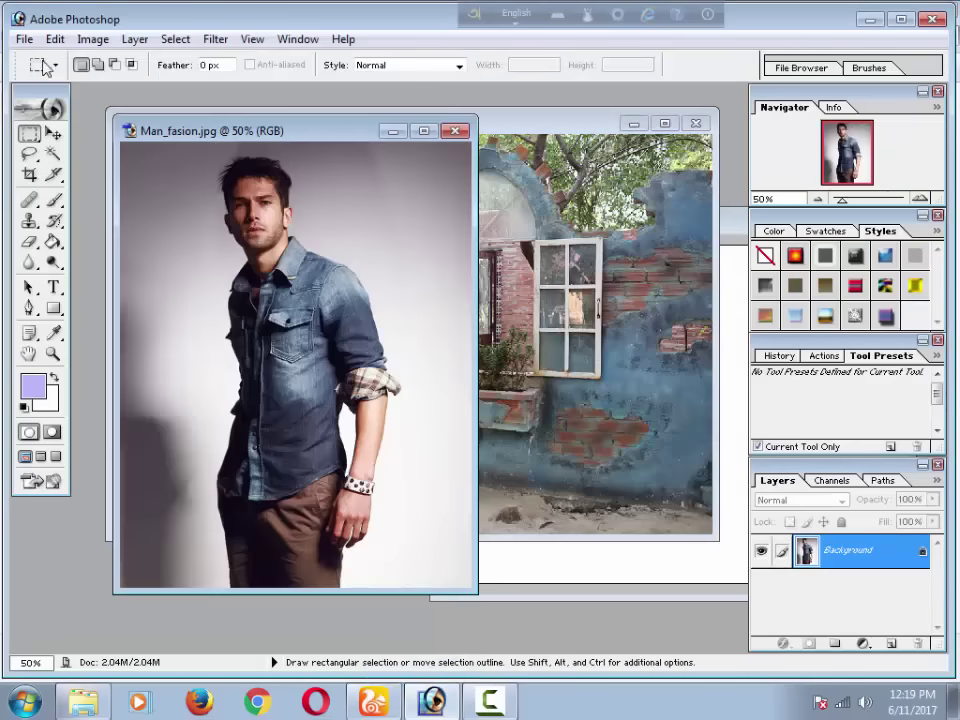
Open background.jpg and Man_fasion.jpg together from the Image folder and arrange their windows.
left_click(24, 39)
left_click(62, 82)
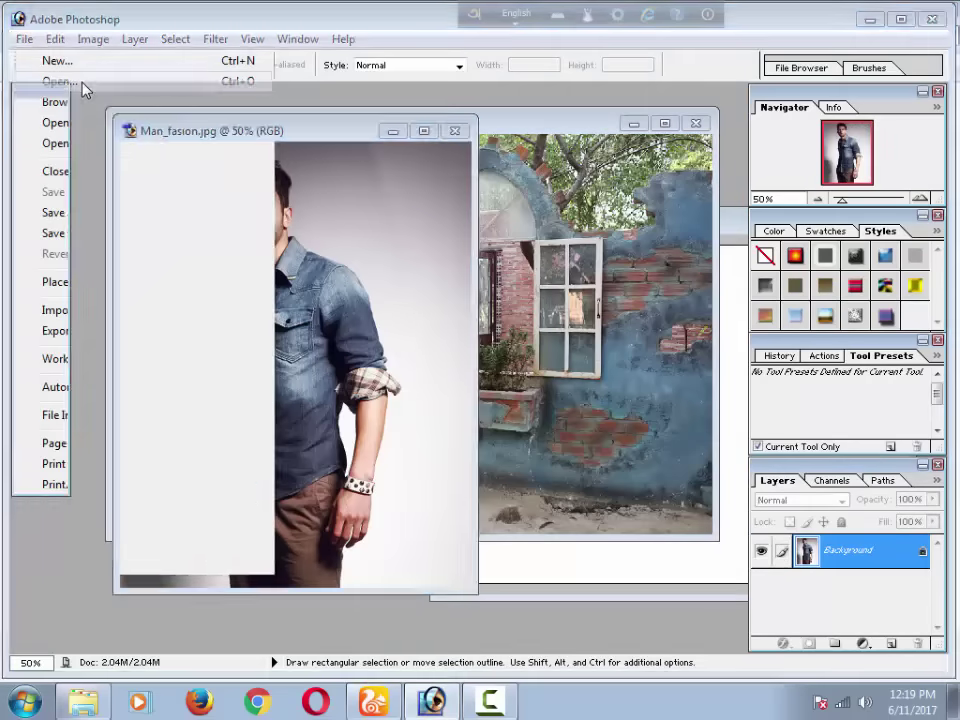
left_click_drag(670, 240, 510, 115)
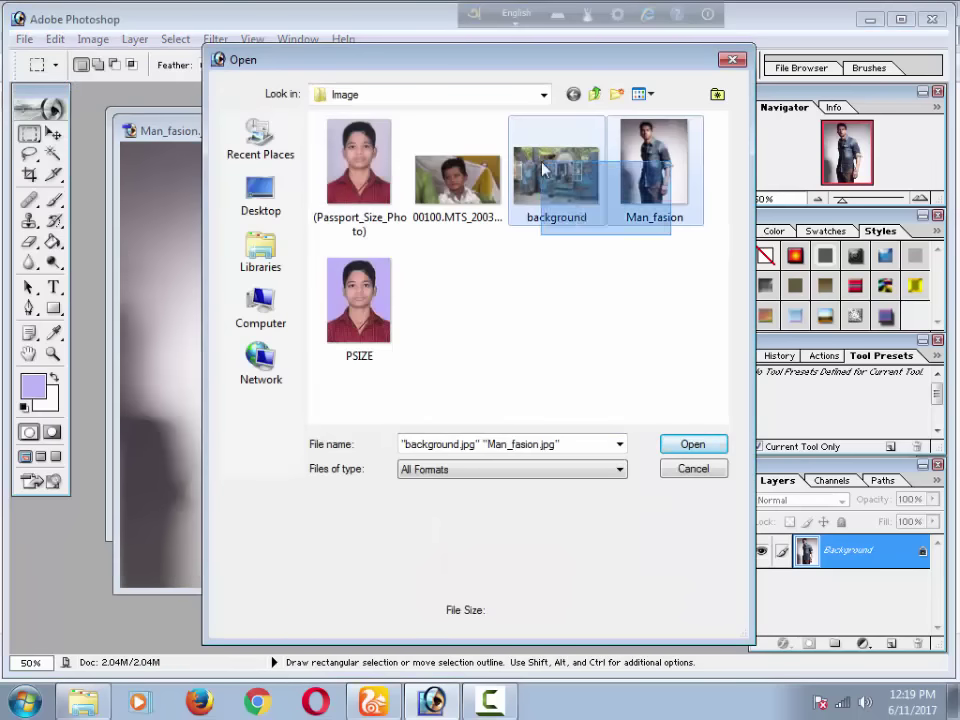
key("Return")
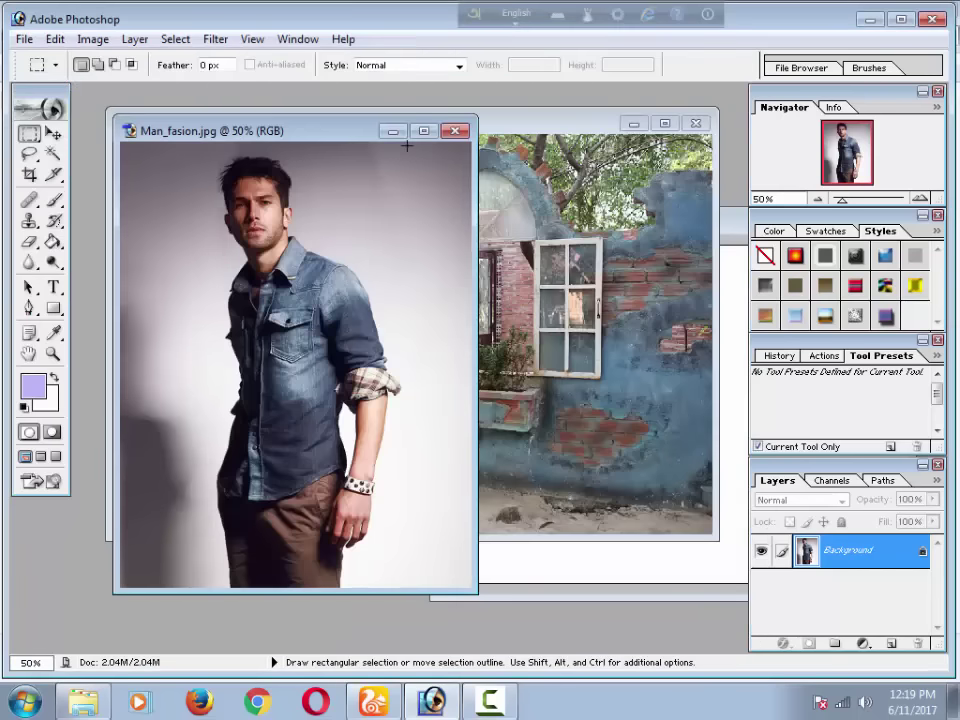
left_click_drag(309, 136, 467, 180)
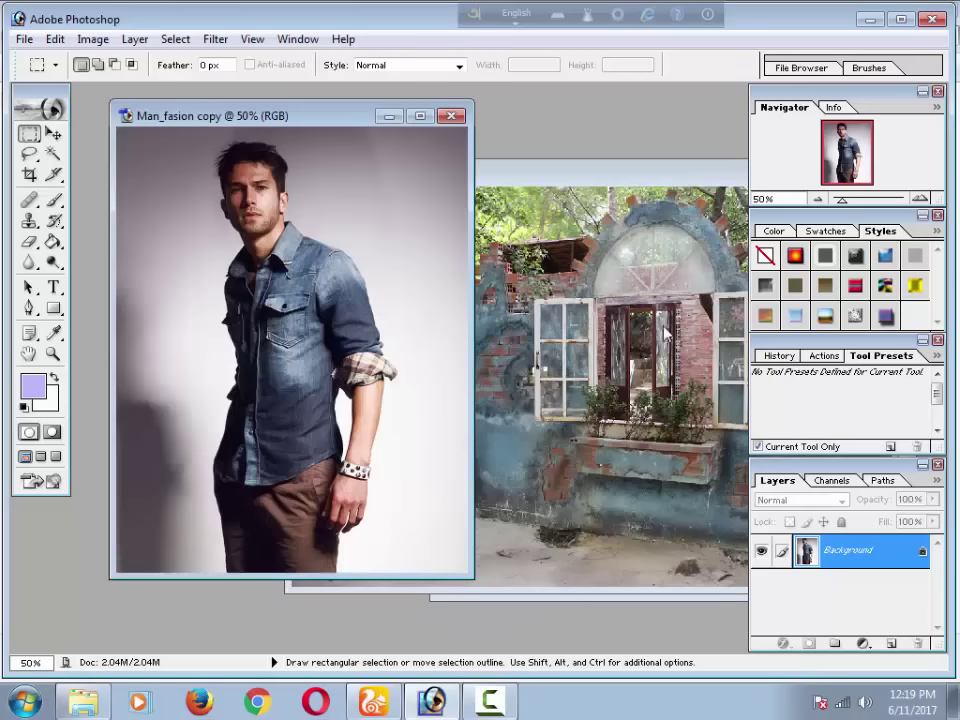
left_click(556, 178)
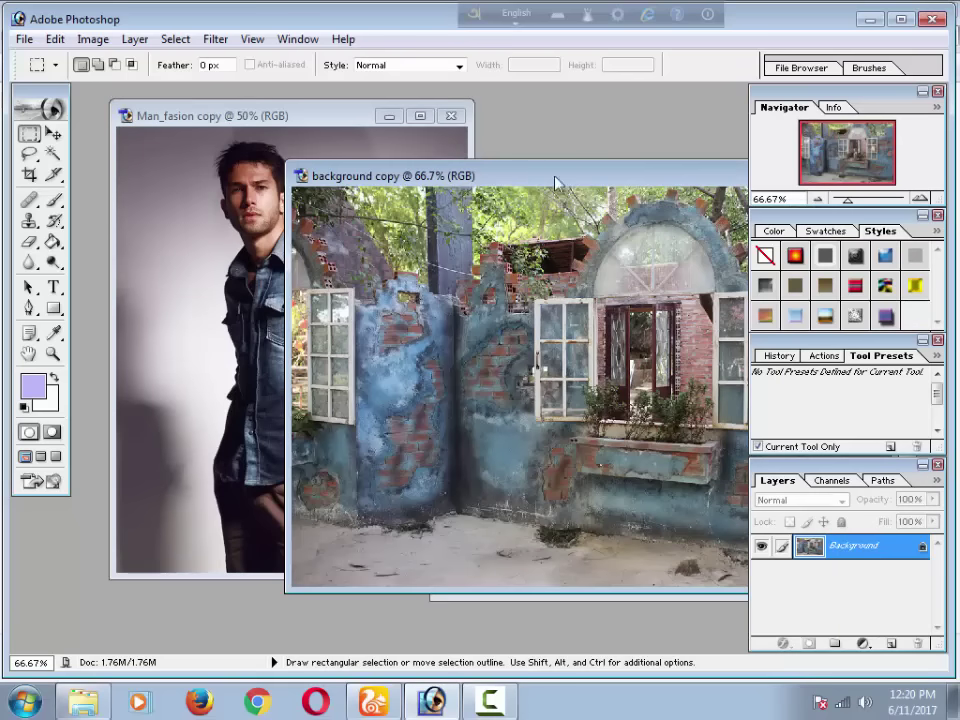
Move the brick-wall window aside, select the standard Pen Tool, and activate the Man_fasion copy window.
left_click_drag(556, 182, 621, 146)
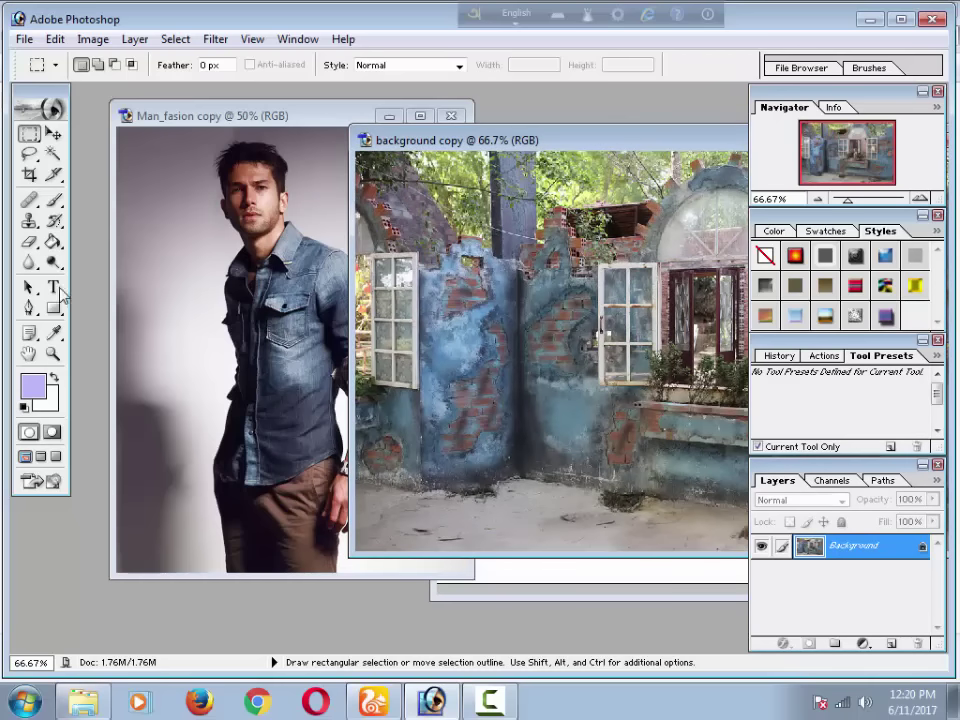
key("v")
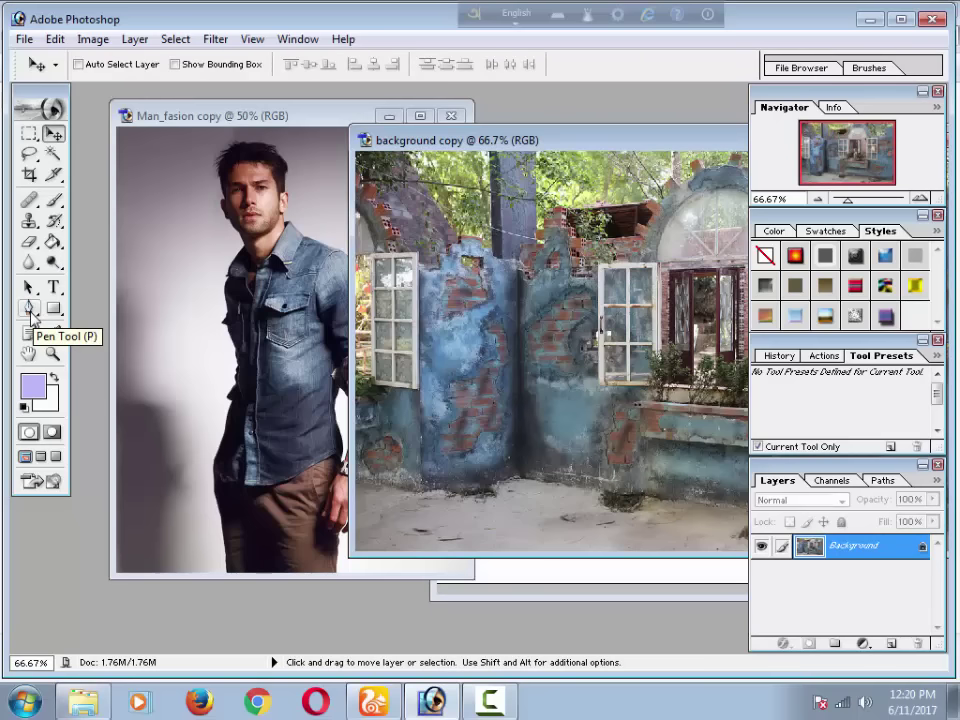
left_click(30, 310)
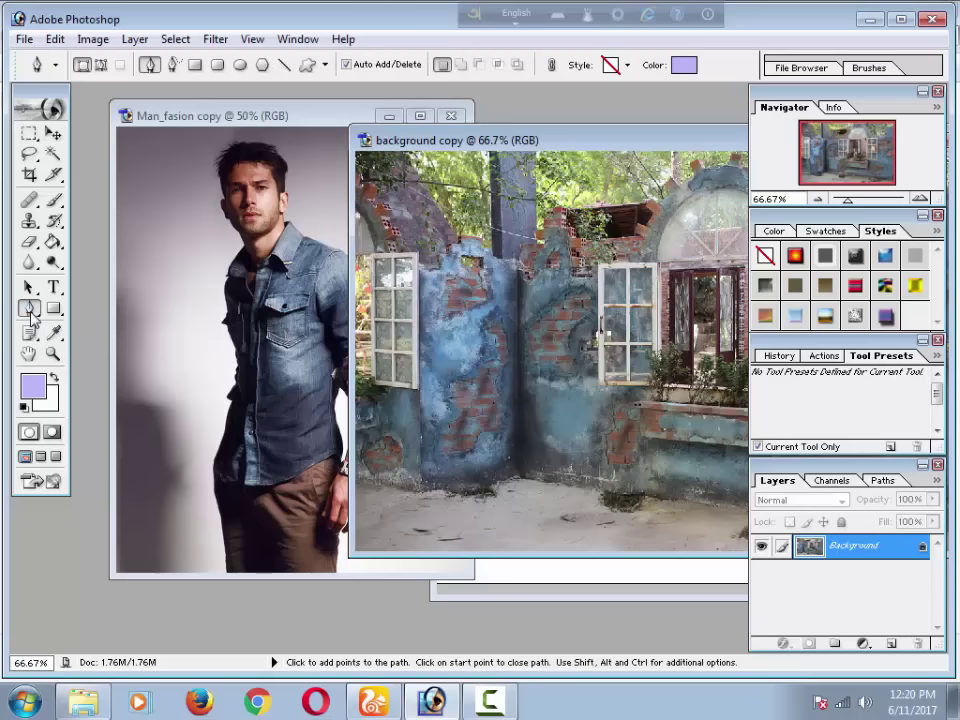
left_click(31, 311)
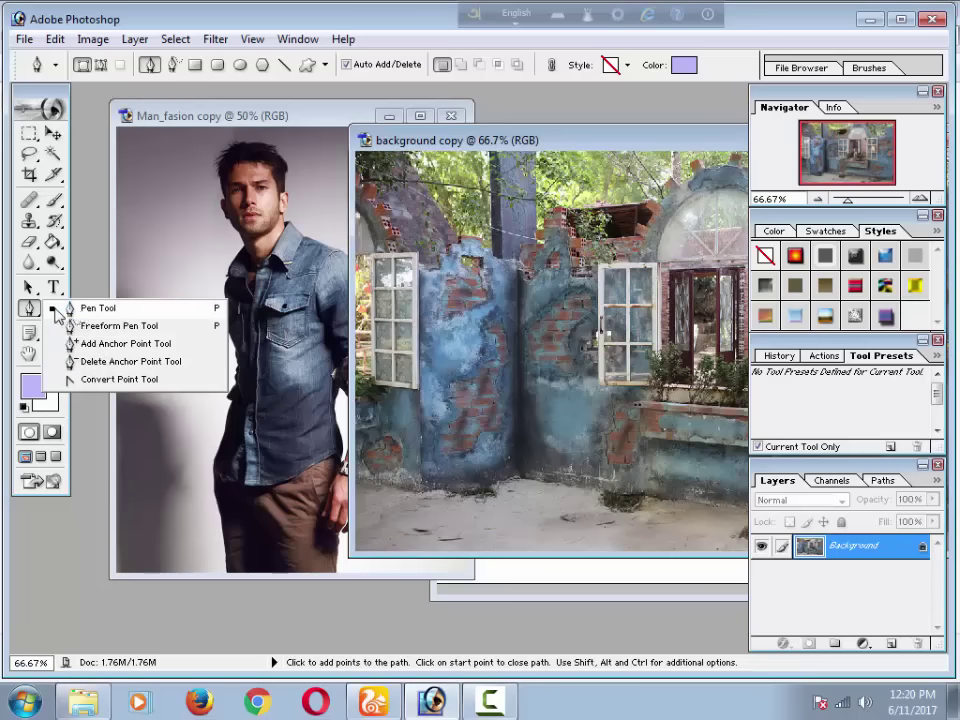
left_click(84, 314)
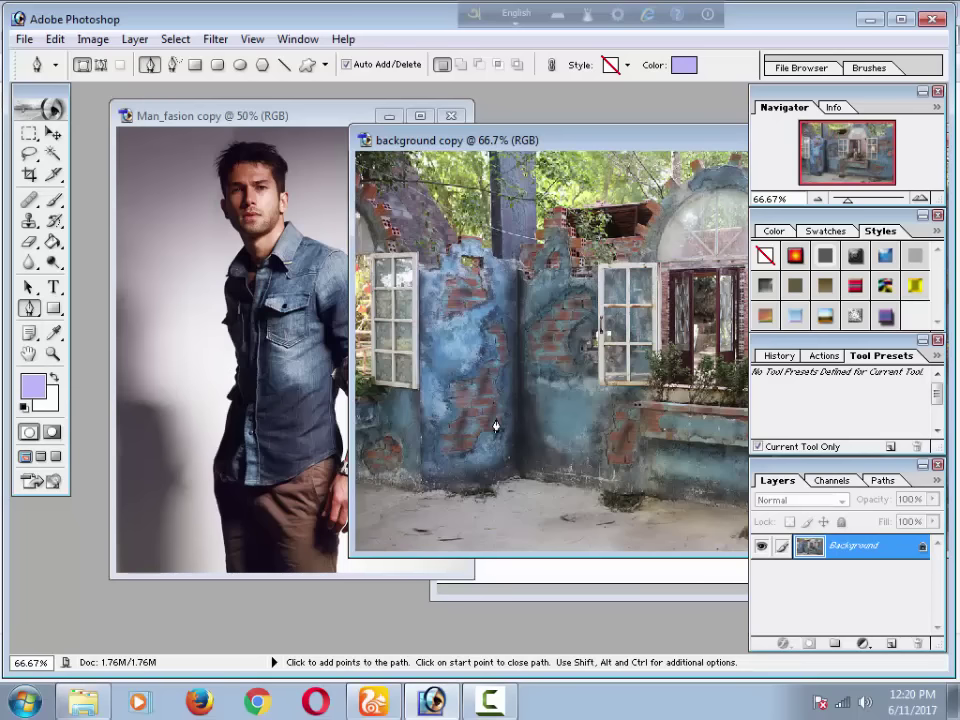
left_click(238, 117)
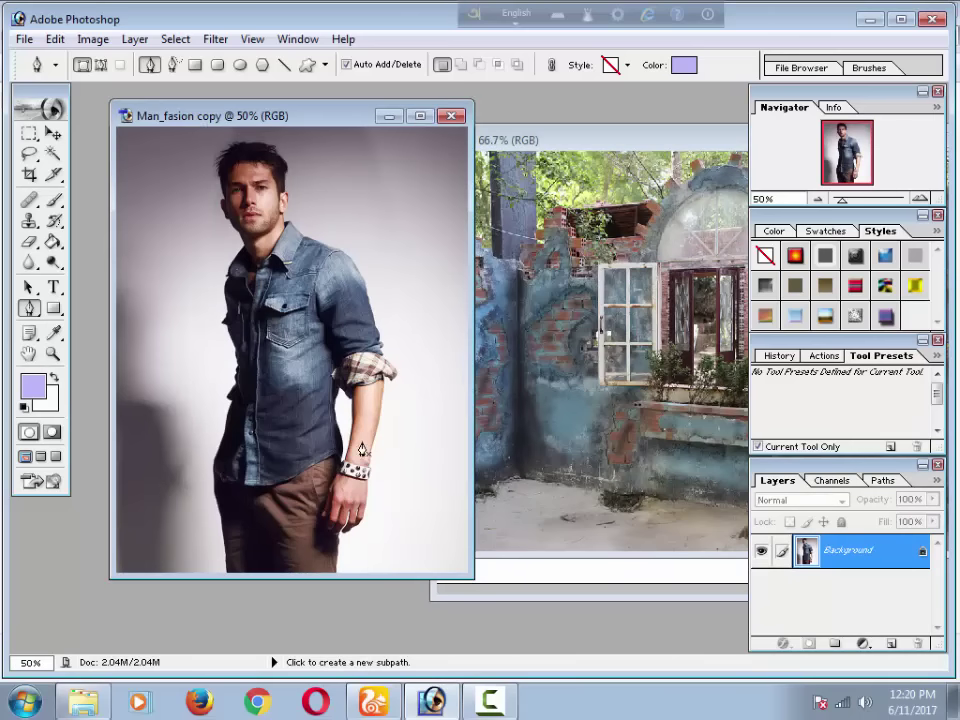
left_click(270, 492)
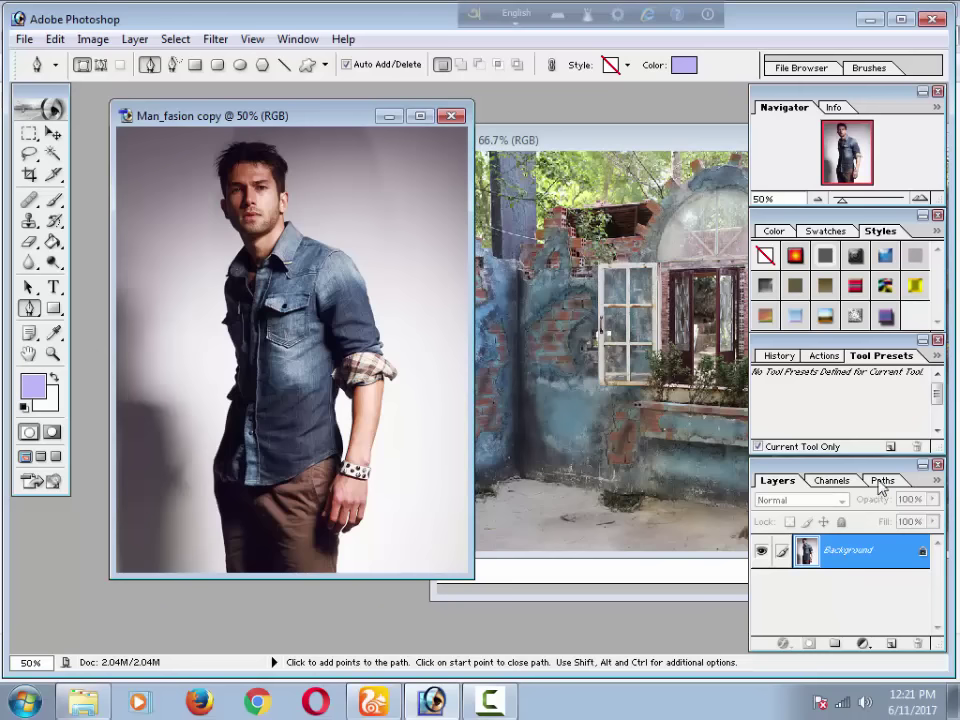
Add a new path named Path 1 to the man's photo from the Paths panel menu.
left_click(883, 481)
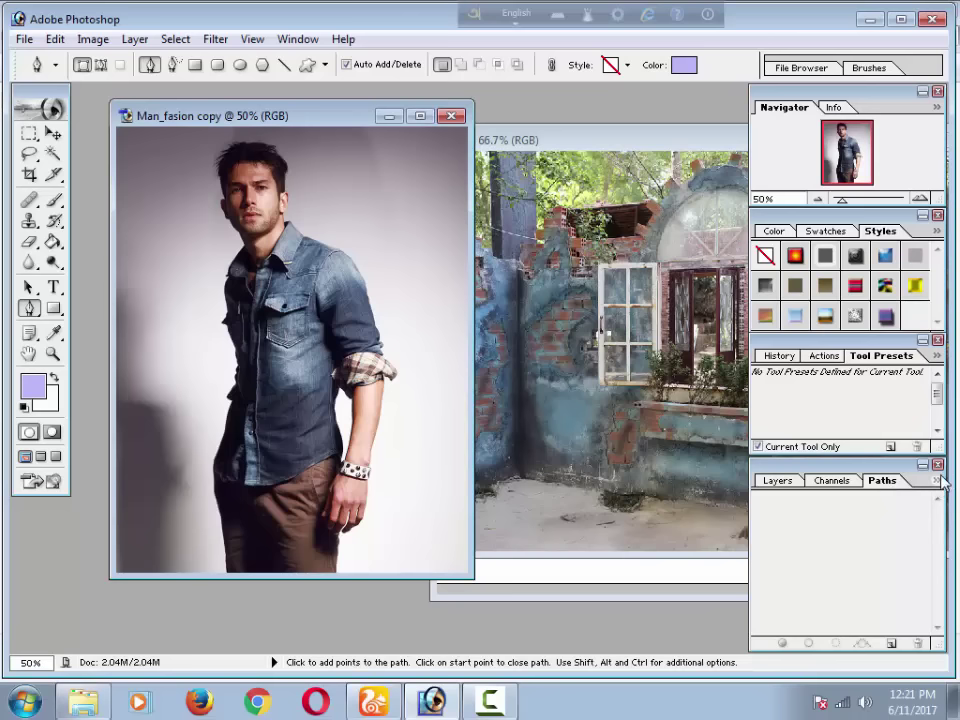
left_click(938, 481)
left_click(938, 483)
left_click(937, 483)
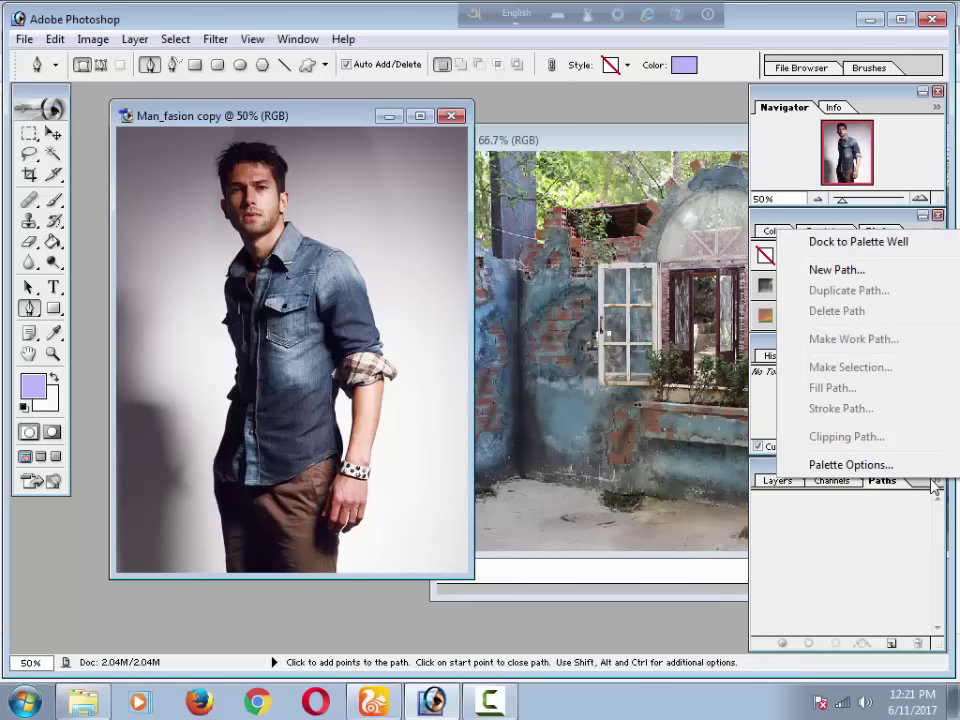
left_click(859, 269)
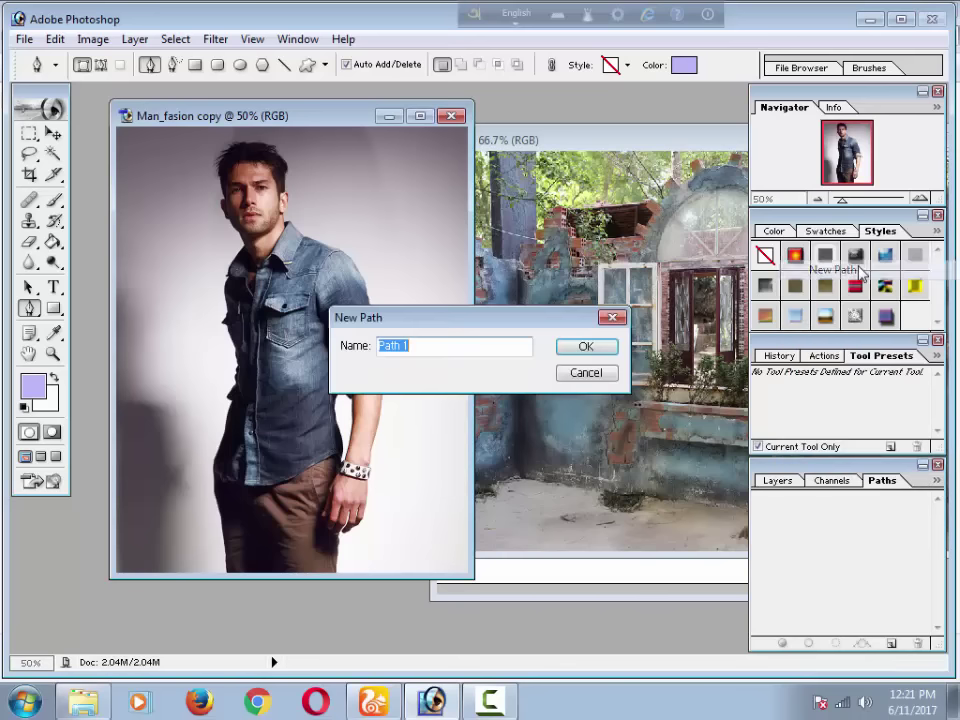
left_click(588, 350)
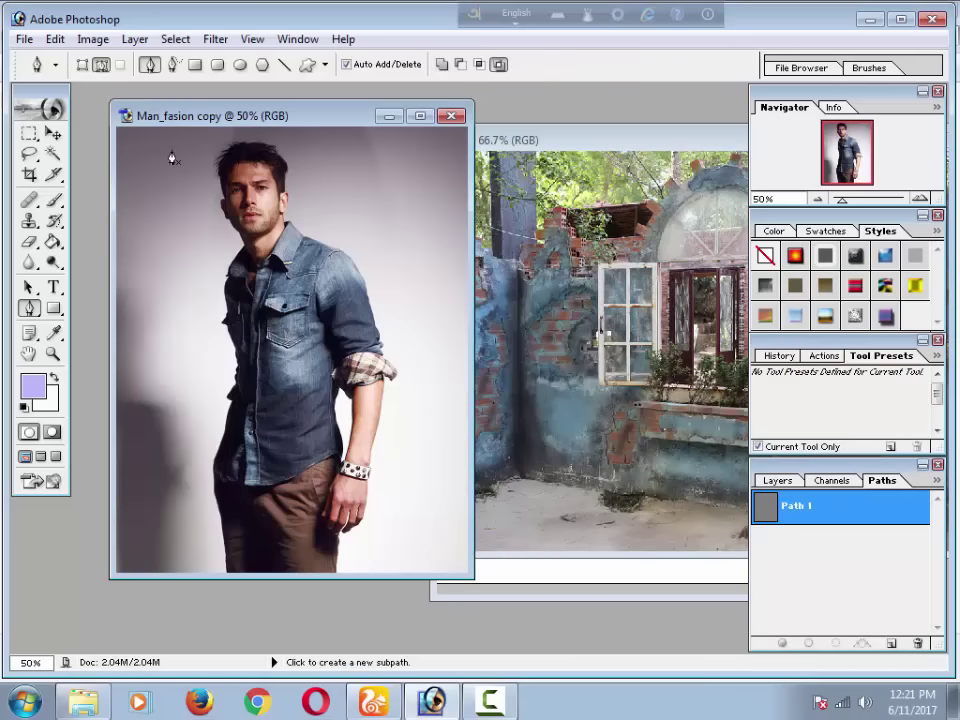
left_click_drag(197, 117, 235, 119)
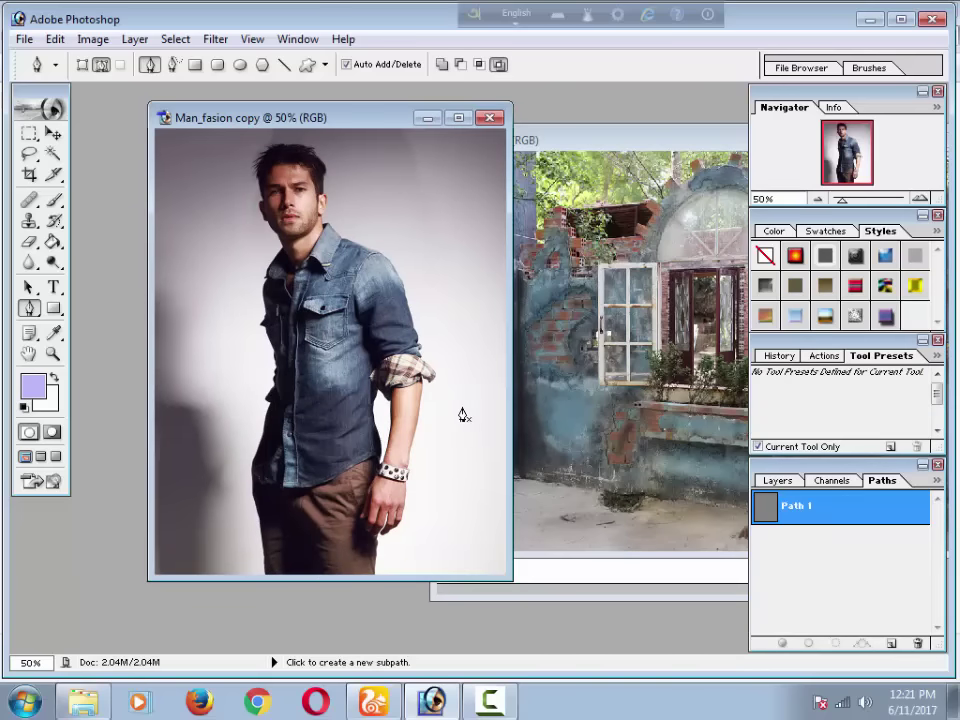
Maximize the Man_fasion copy window, place the first Pen point at the bottom edge, and zoom to 100%.
left_click(458, 117)
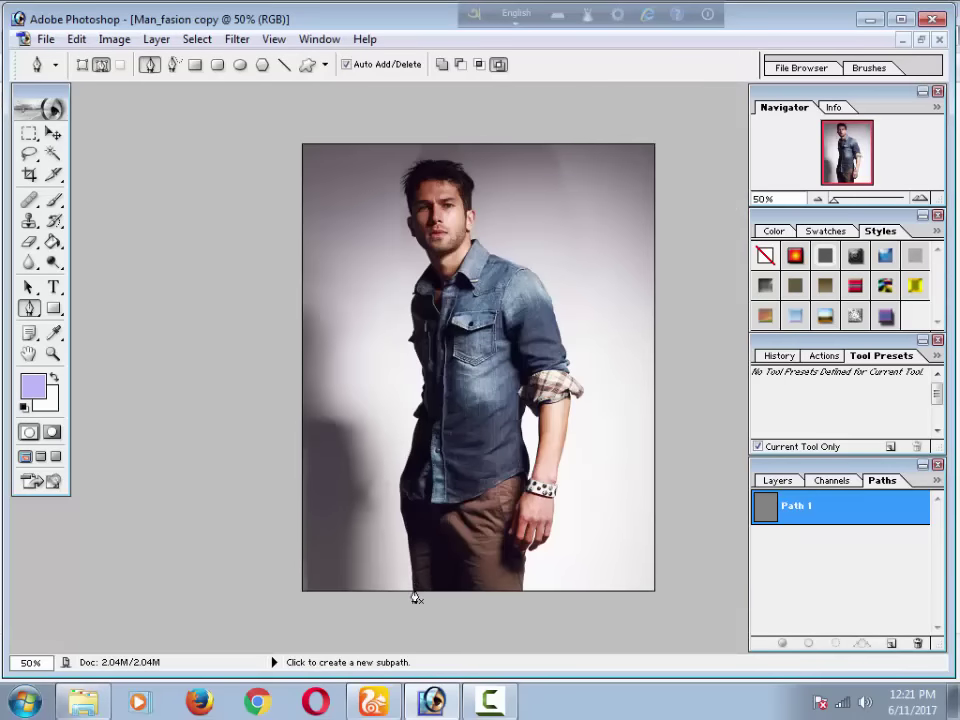
left_click(414, 591)
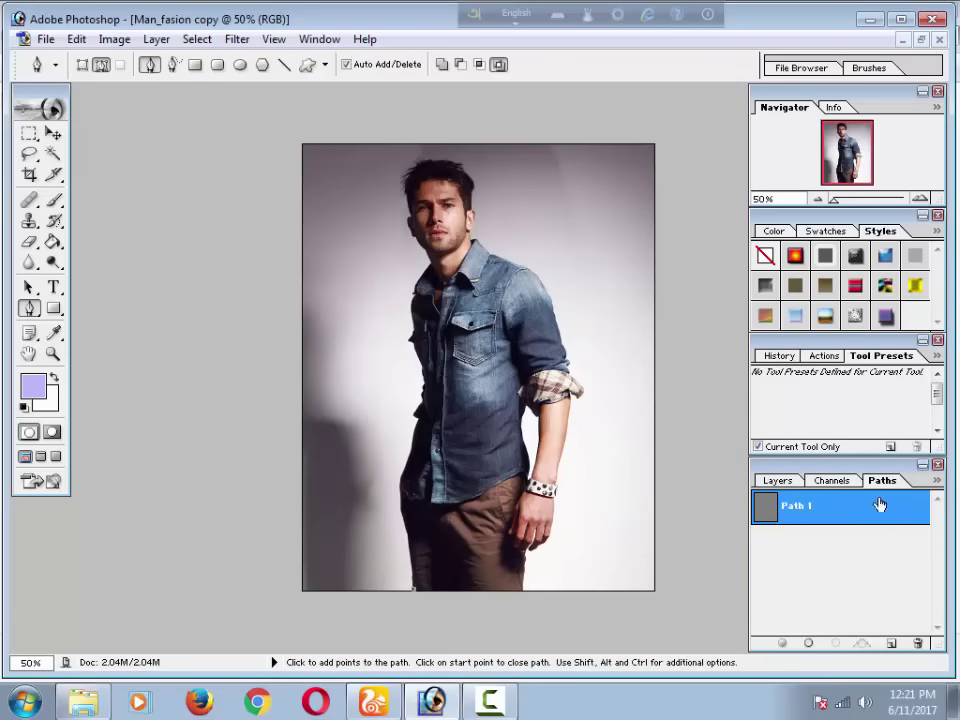
left_click(937, 481)
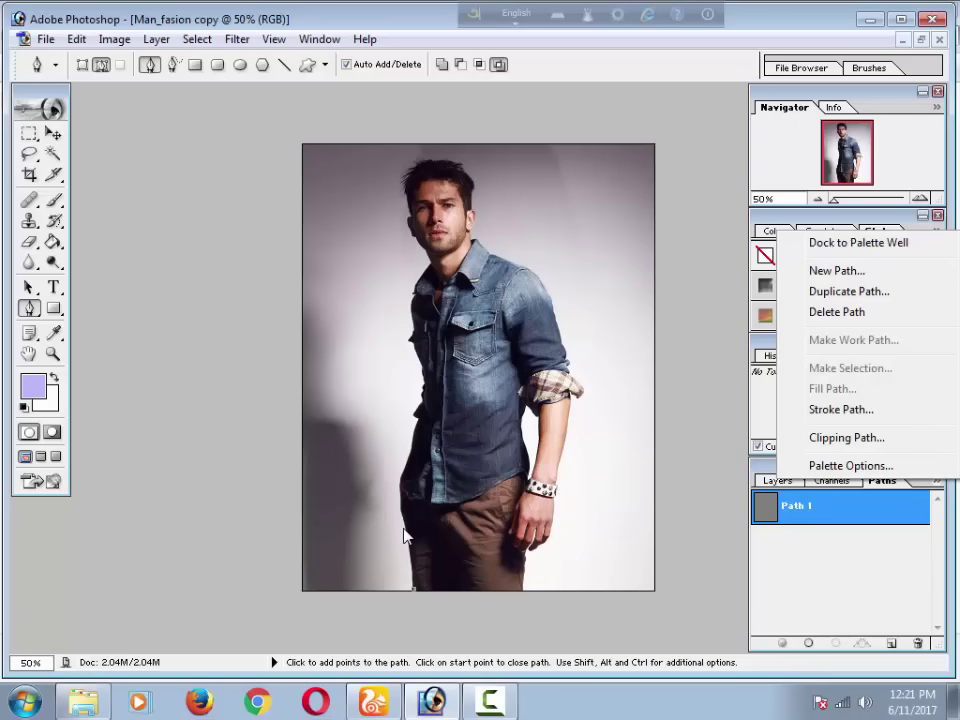
key("ctrl+alt+0")
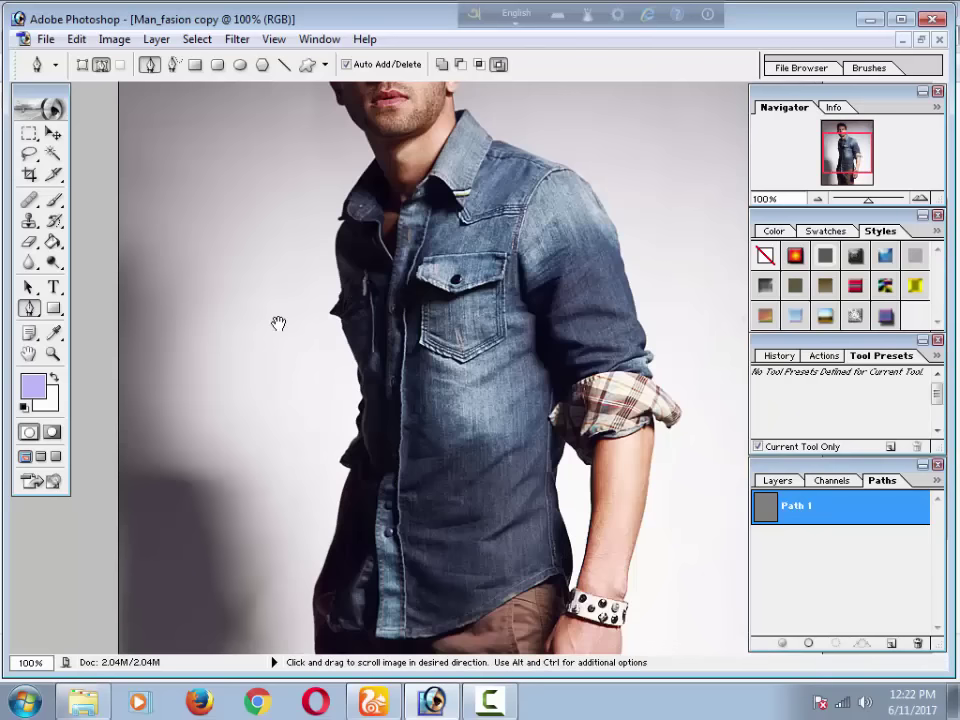
Trace Path 1 up the left edge of the trousers and shirt with curved and corner anchors.
scroll(392, 430, "down", 1)
scroll(392, 430, "down", 2)
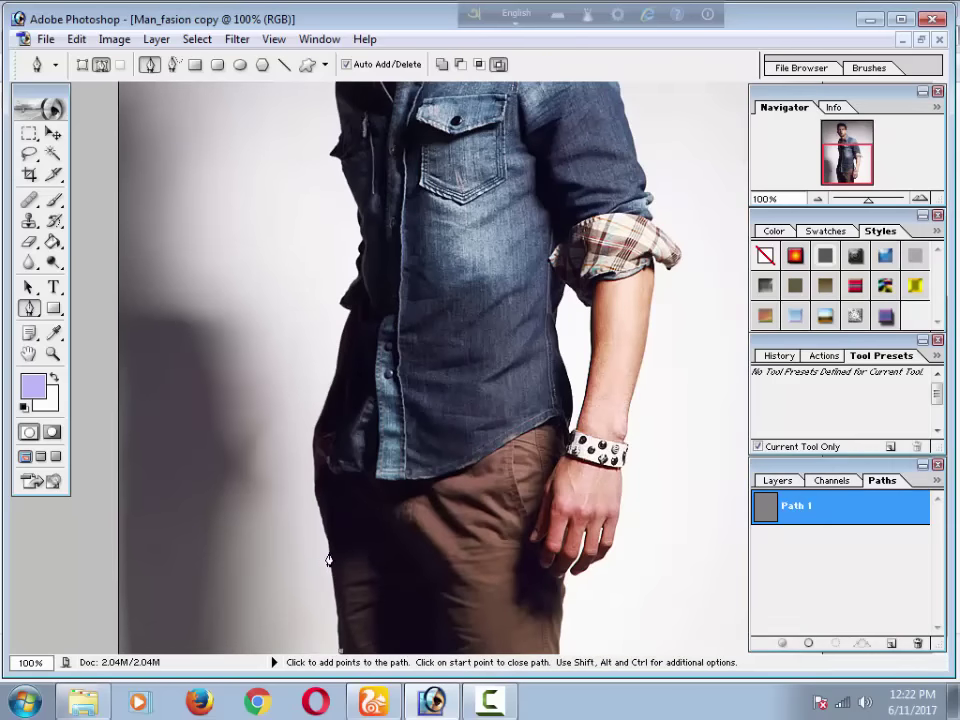
left_click_drag(329, 558, 325, 526)
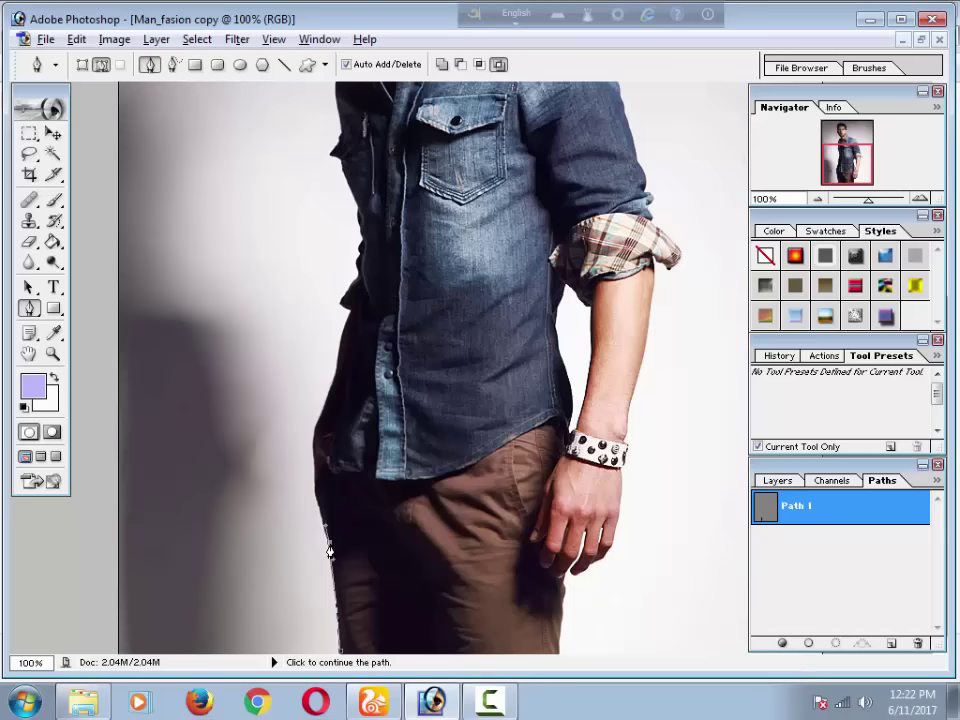
left_click(330, 550)
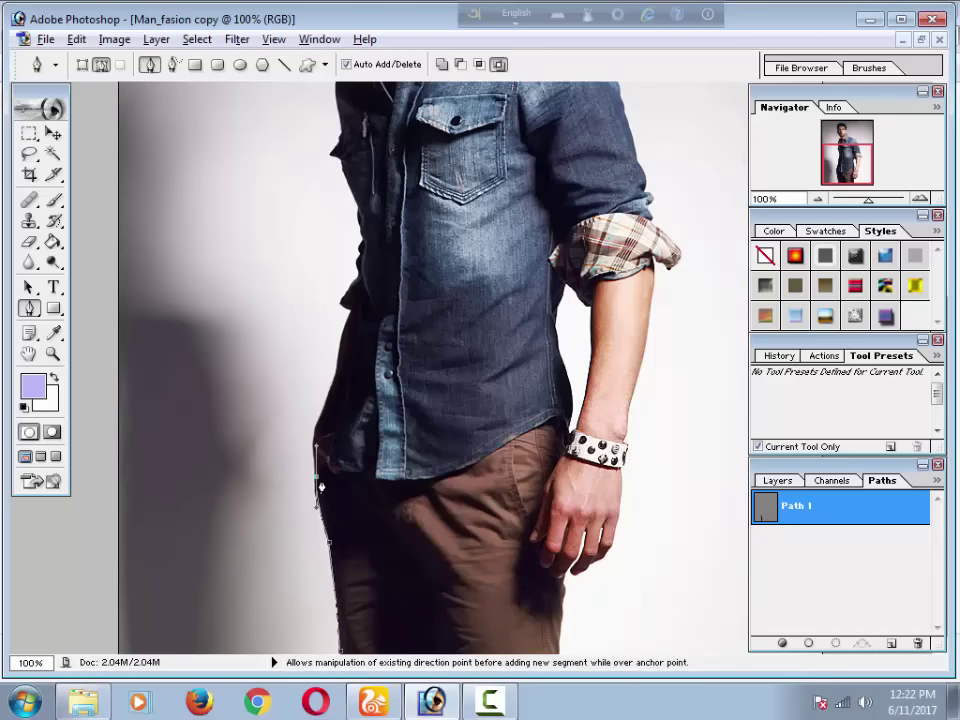
left_click_drag(316, 462, 317, 482)
left_click(317, 479)
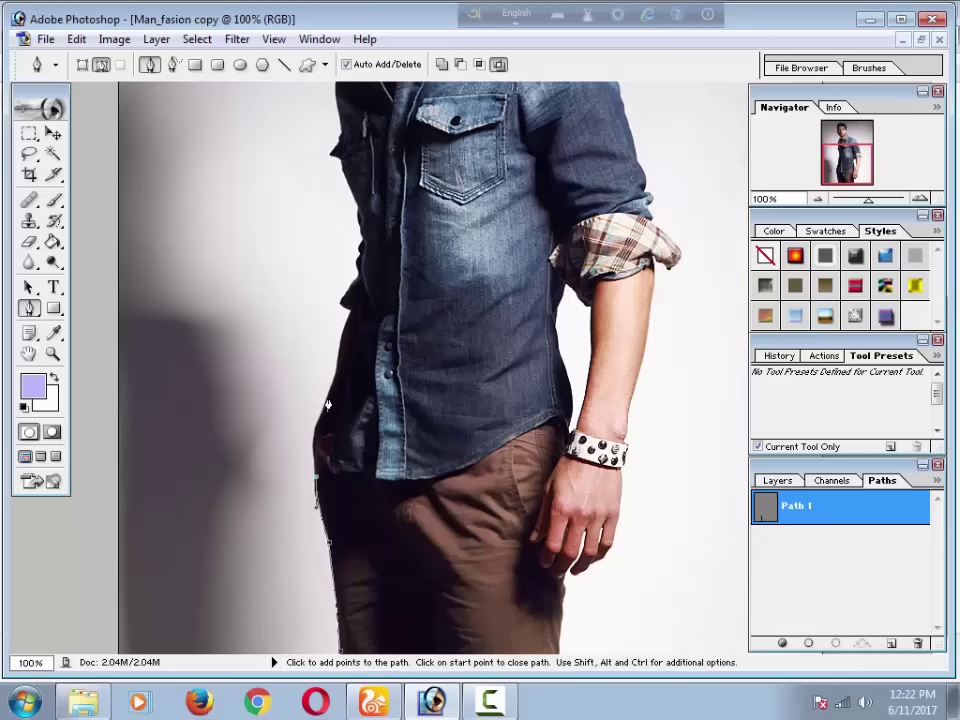
mouse_move(308, 435)
left_mouse_down()
mouse_move(353, 358)
mouse_move(352, 340)
left_mouse_up()
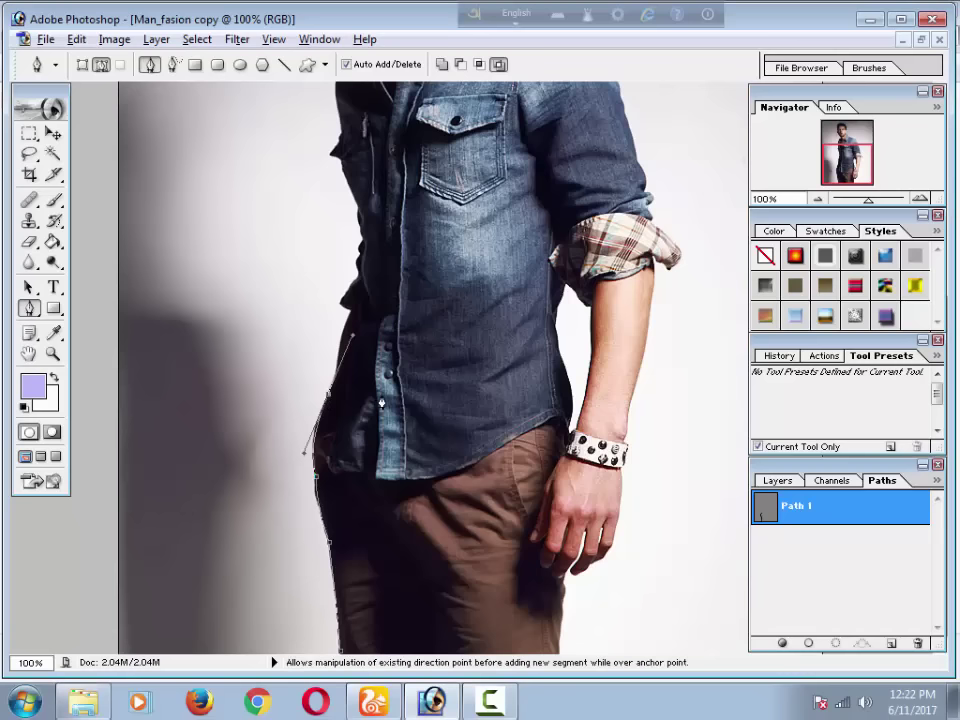
left_click(330, 399)
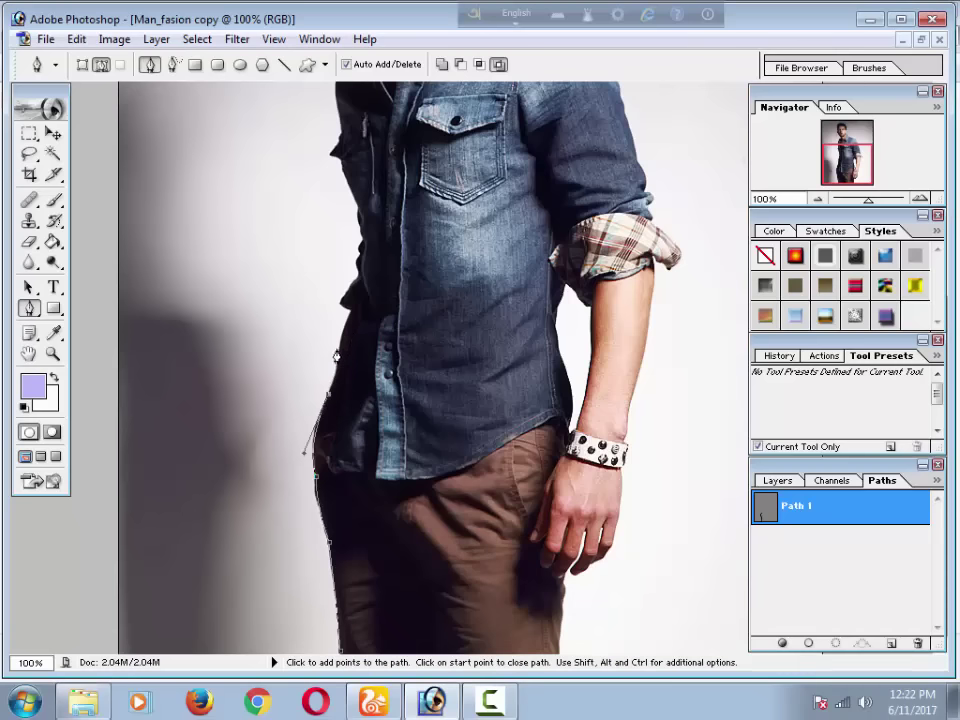
left_click(339, 354)
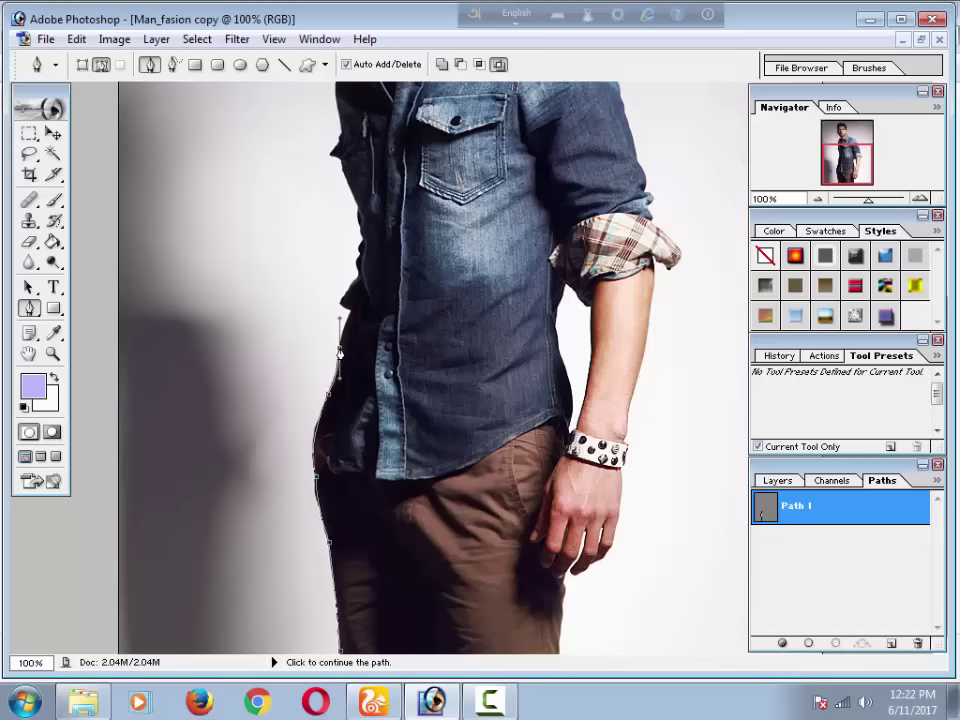
left_click(340, 355)
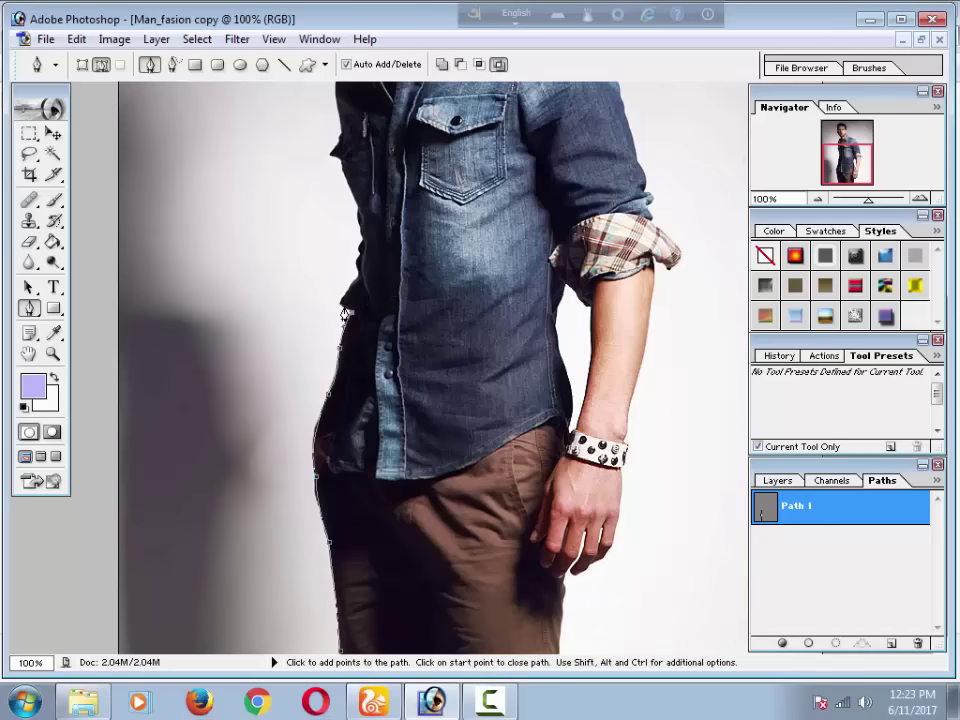
Zoom in on the shirt and add anchors up the lower jacket edge.
key("ctrl+plus")
left_click_drag(321, 375, 378, 428)
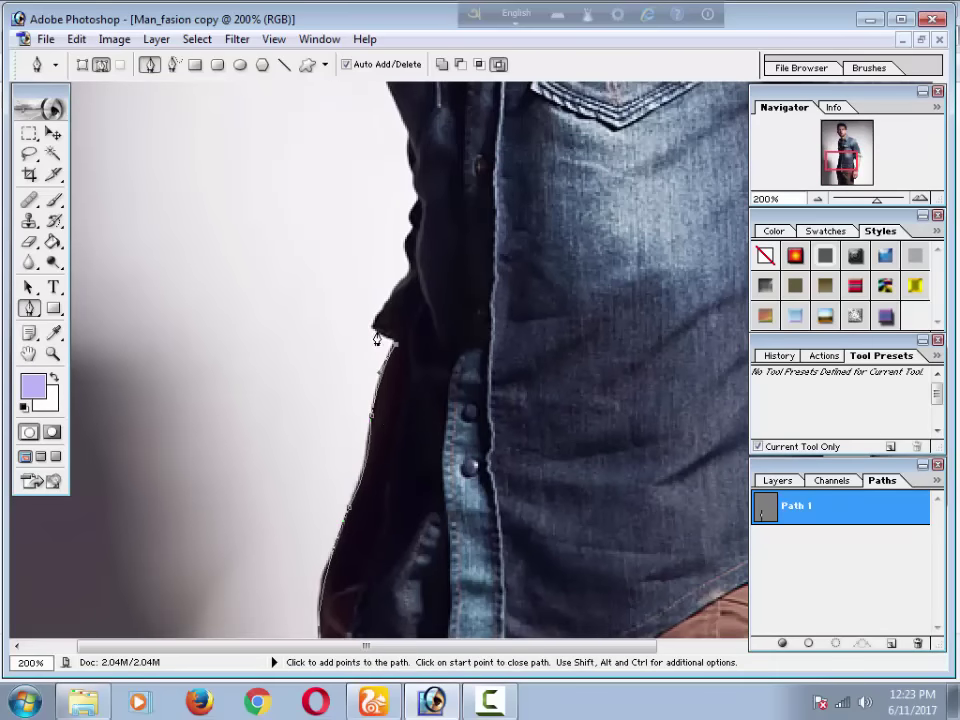
key("ctrl+minus")
key("ctrl+plus")
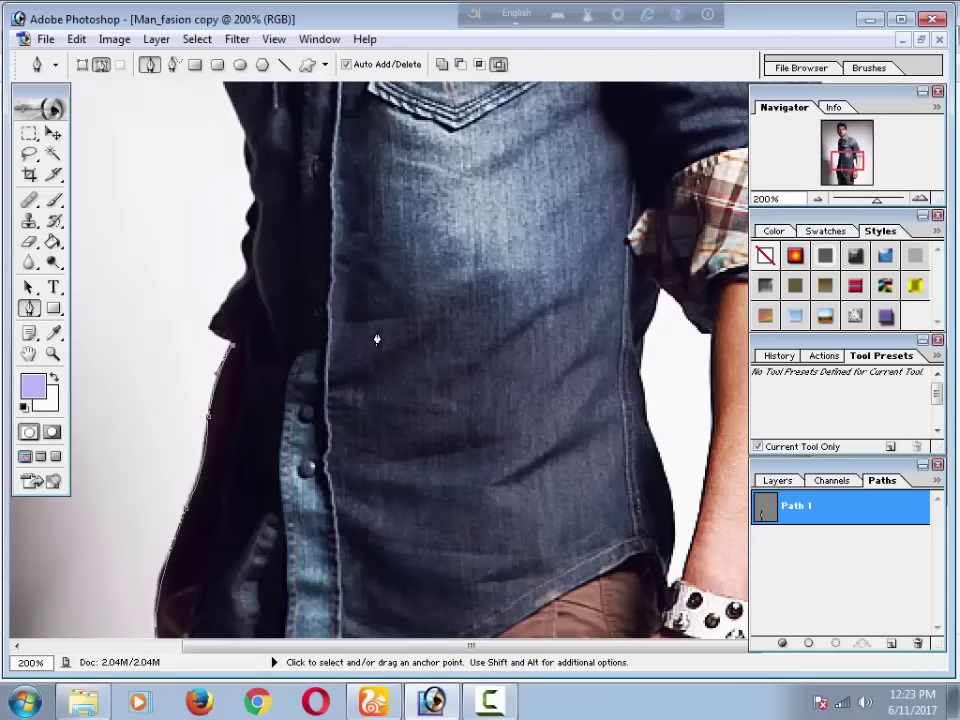
key("ctrl+minus")
key("ctrl+plus")
key("ctrl+minus")
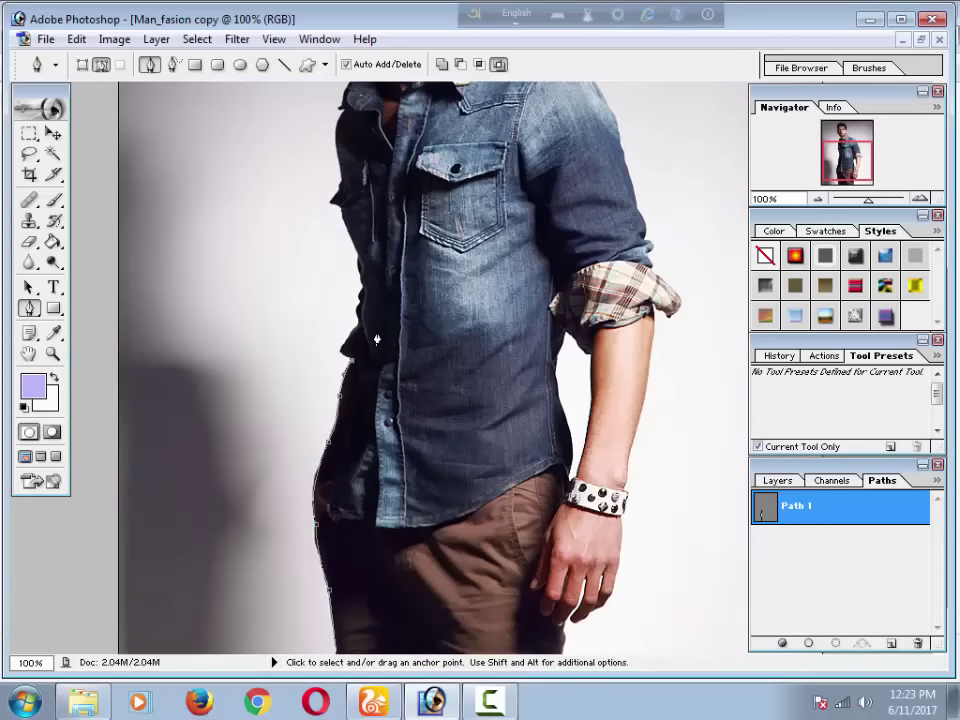
key("ctrl+plus")
key("ctrl+minus")
key("ctrl+plus")
left_click_drag(317, 380, 394, 493)
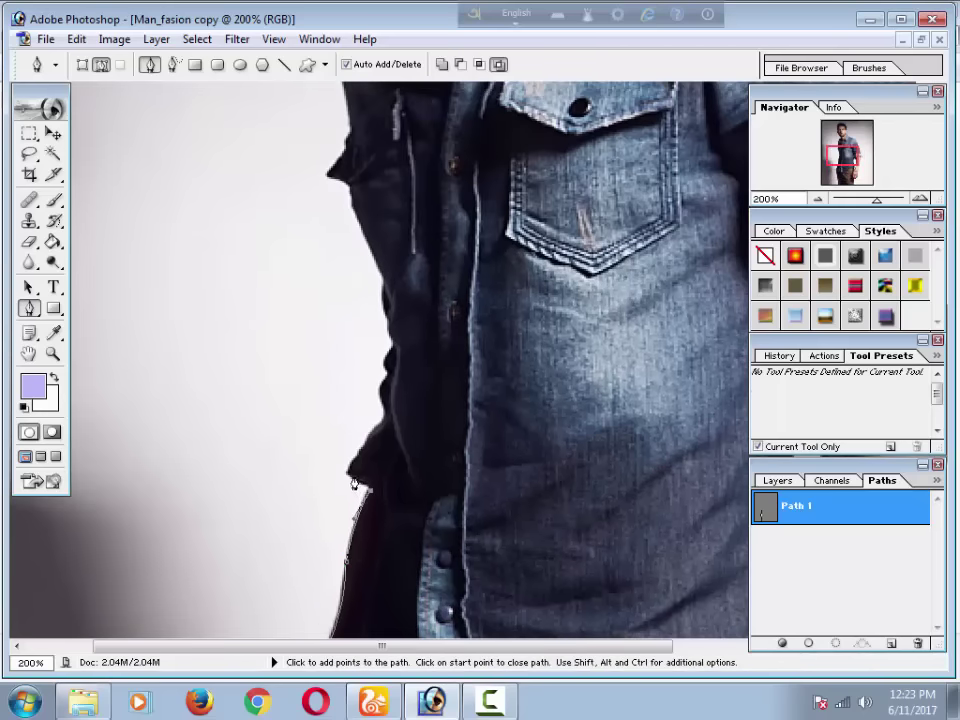
left_click(348, 473)
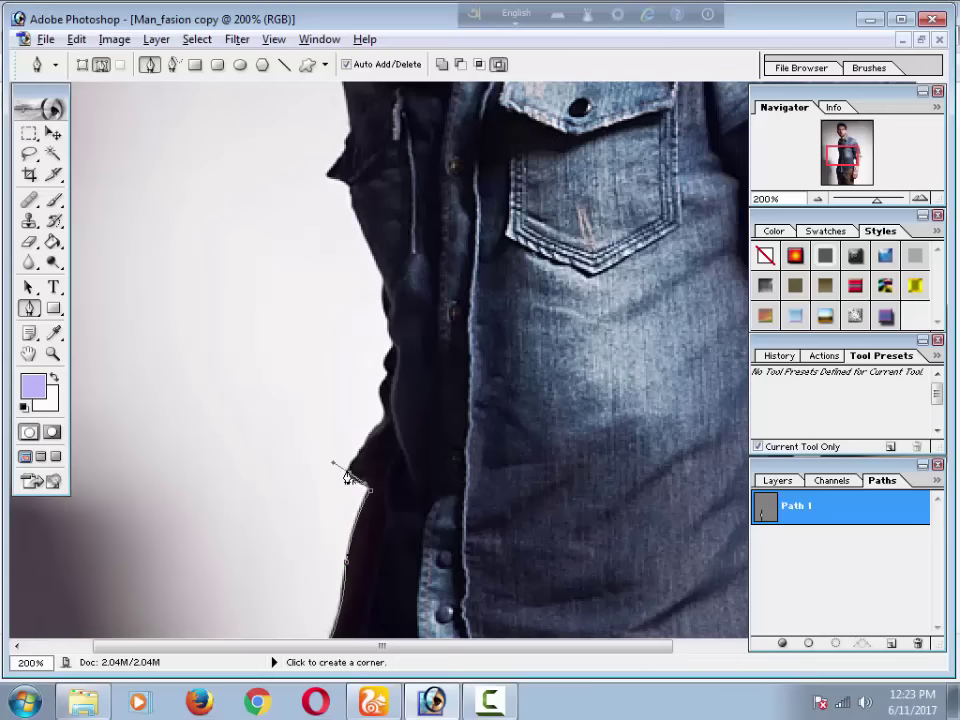
left_click(369, 441)
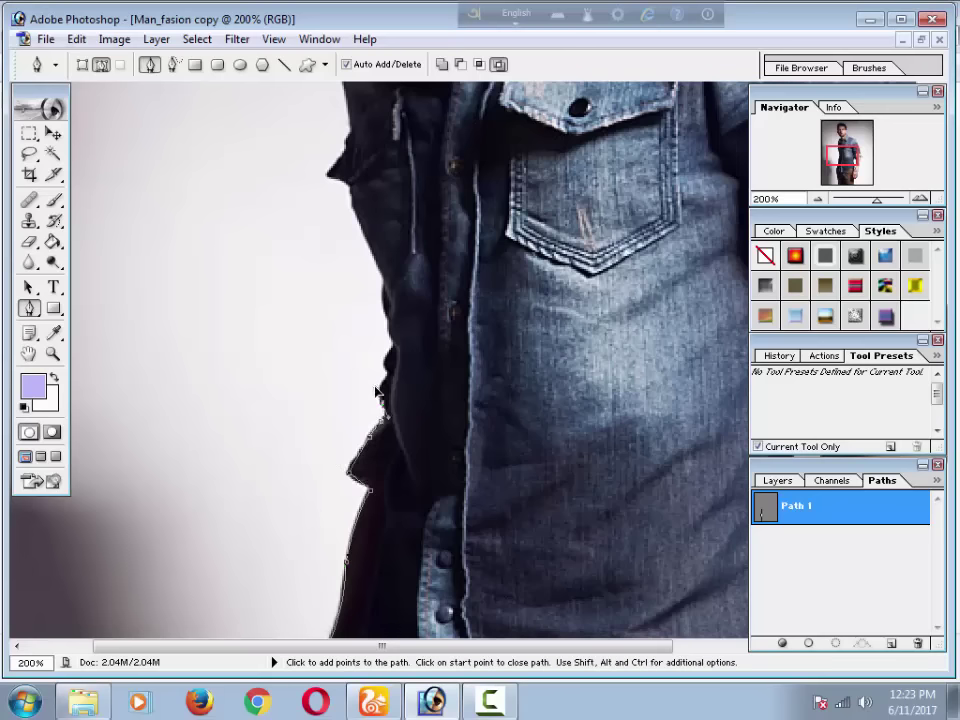
Continue the path's anchors up the jacket's left edge to the collar.
left_click_drag(405, 370, 385, 460)
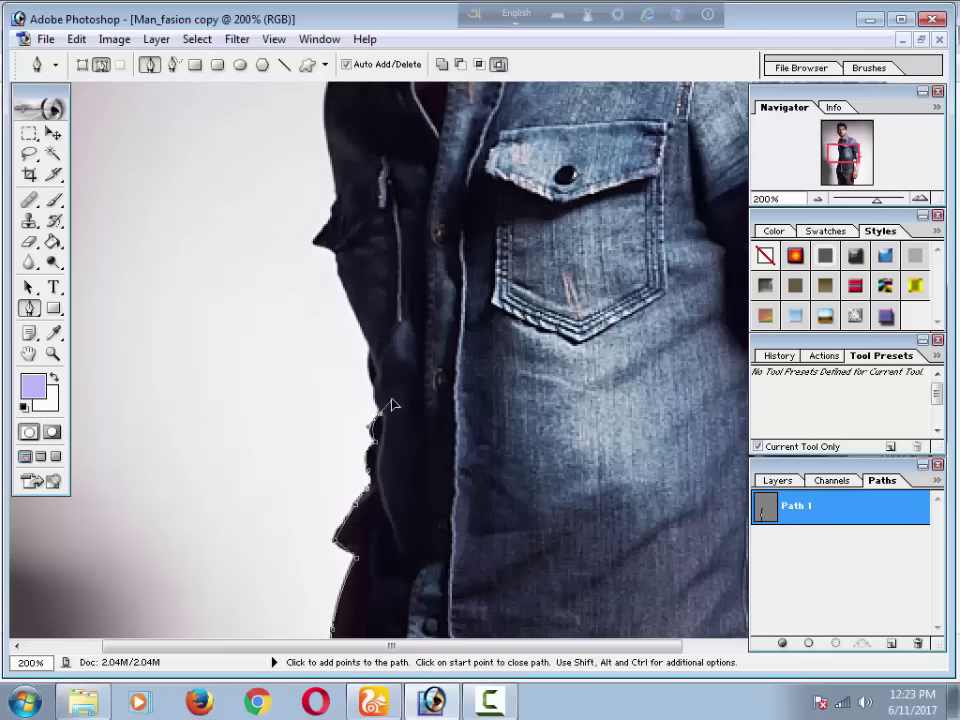
left_click_drag(352, 289, 375, 376)
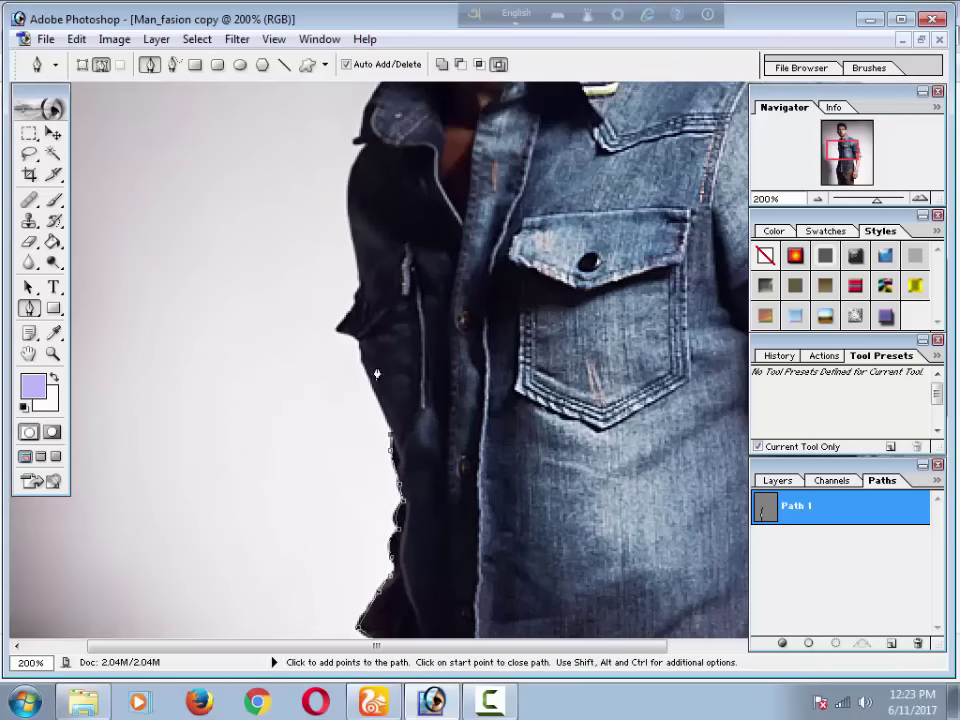
left_click(347, 321)
left_click_drag(357, 295, 380, 405)
left_click(365, 290)
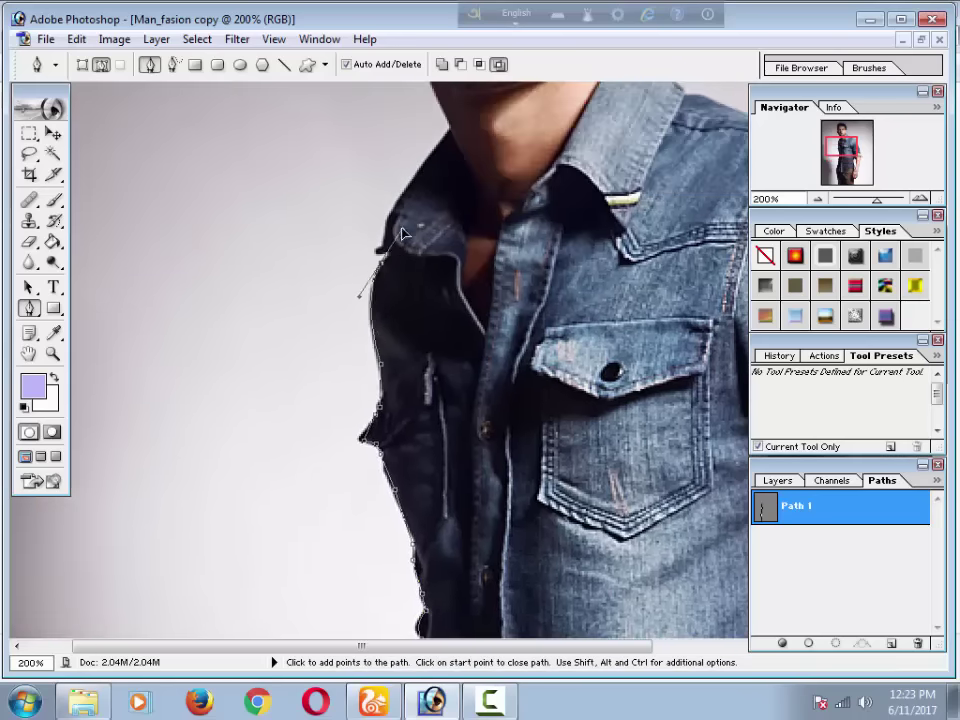
left_click(394, 219)
left_click_drag(394, 219, 396, 299)
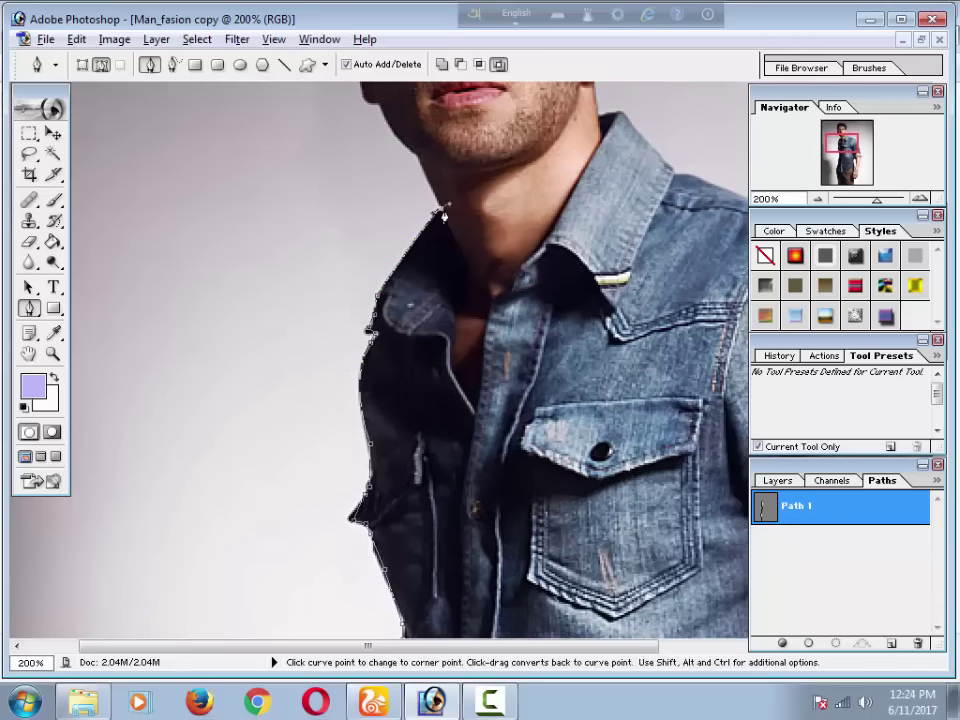
Extend the path along the neck and jawline toward the ear.
key("ctrl+plus")
left_click_drag(415, 103, 450, 343)
left_click_drag(428, 296, 415, 375)
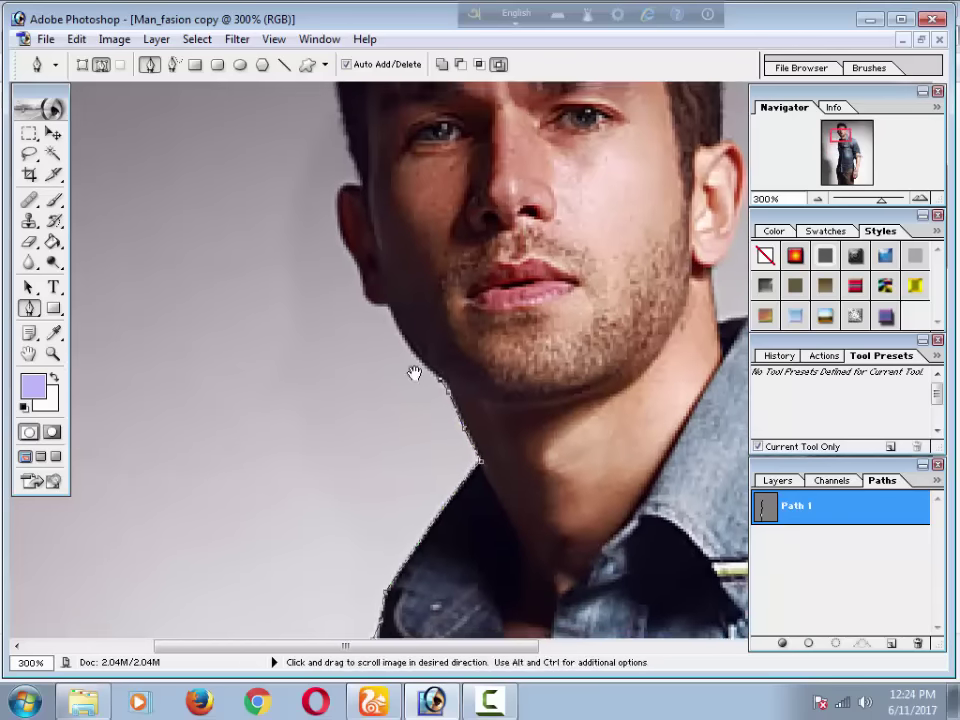
left_click(444, 383)
left_click(391, 319)
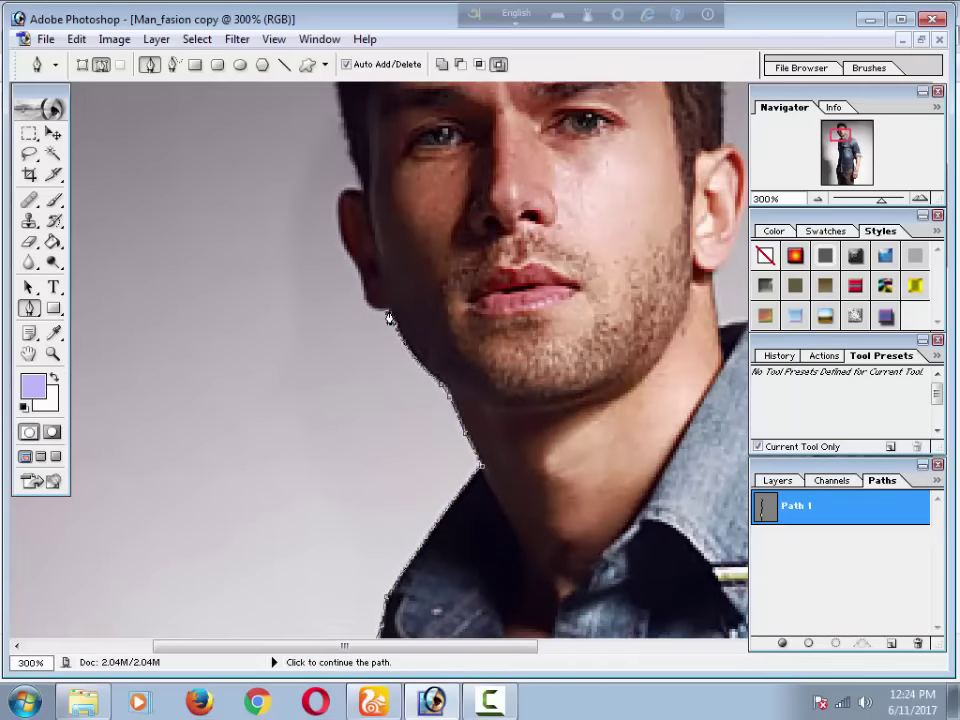
left_click(364, 306)
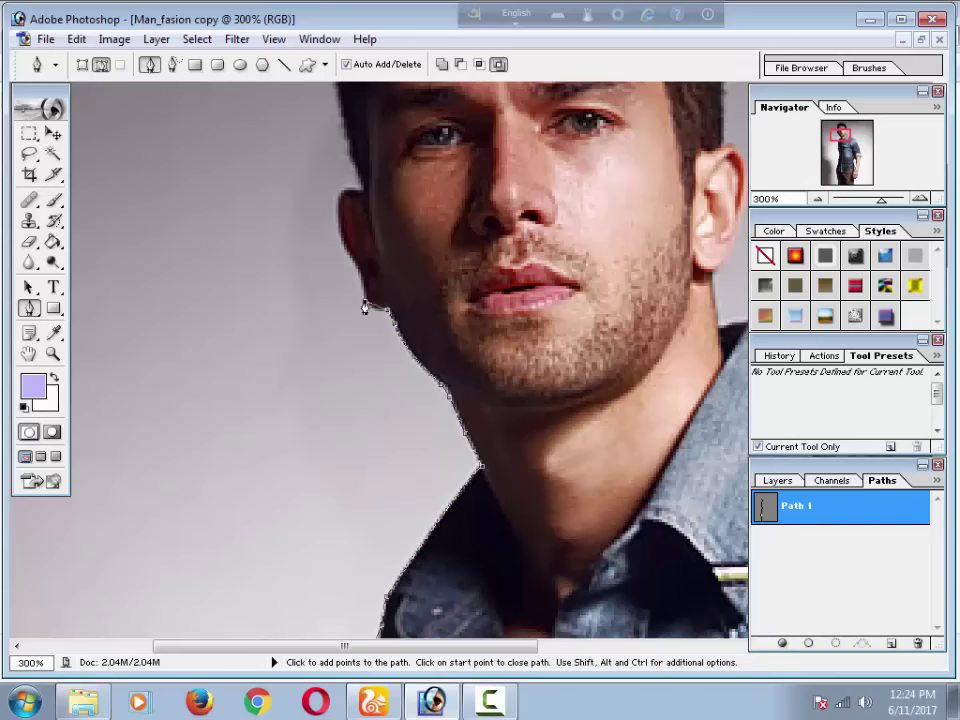
key("ctrl+plus")
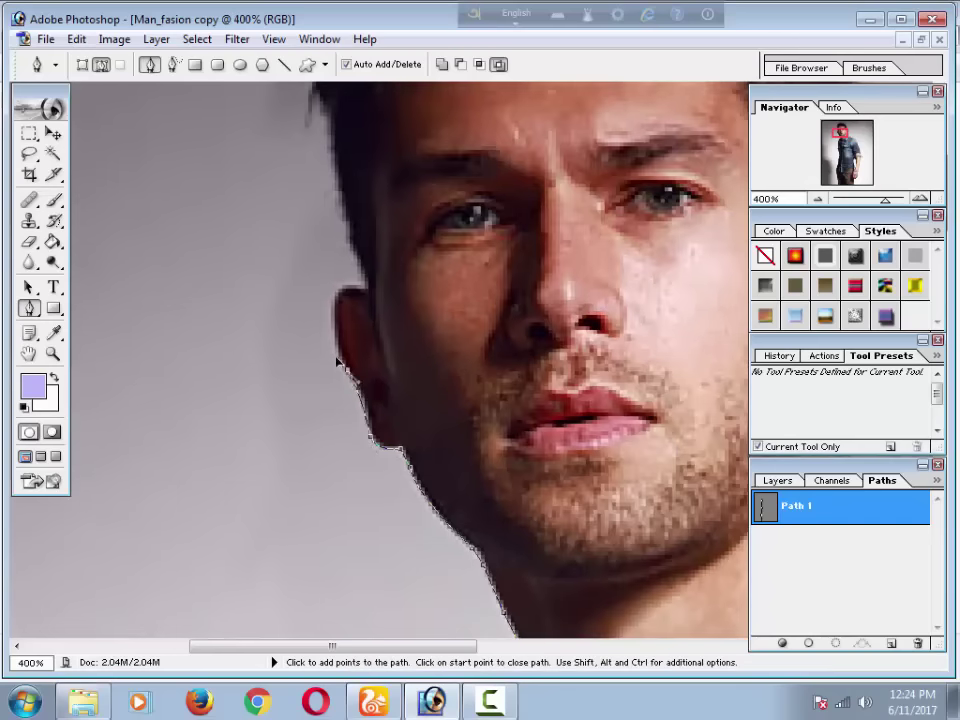
Trace the path up the face edge past the ear to the hairline.
scroll(345, 385, "up", 3)
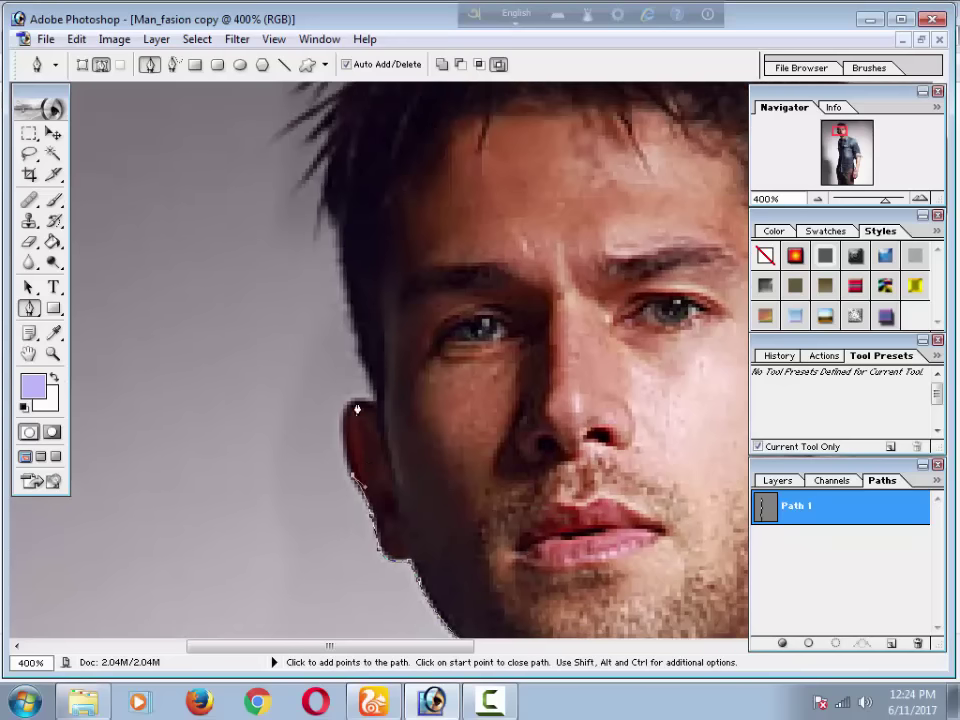
left_click_drag(360, 403, 380, 389)
left_click(353, 340)
left_click(345, 296)
left_click(340, 246)
left_click(317, 209)
left_click(325, 180)
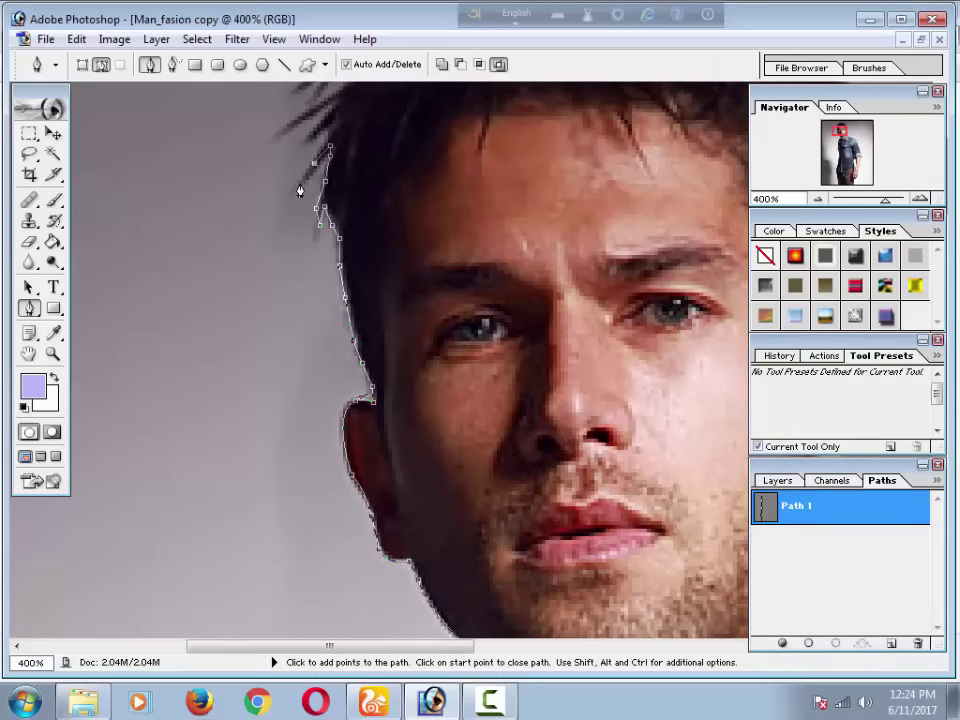
Outline the stray hair strands and individual spikes at the side of the head.
left_click(290, 193)
left_click(332, 124)
left_click_drag(332, 124, 343, 268)
left_click(323, 263)
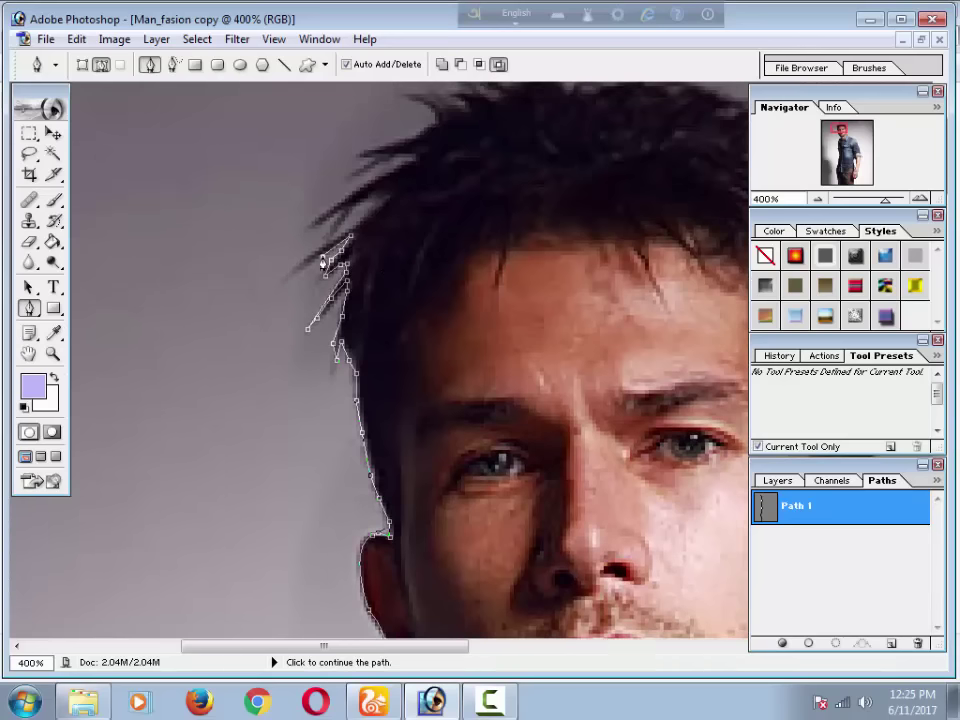
left_click(302, 268)
left_click(323, 243)
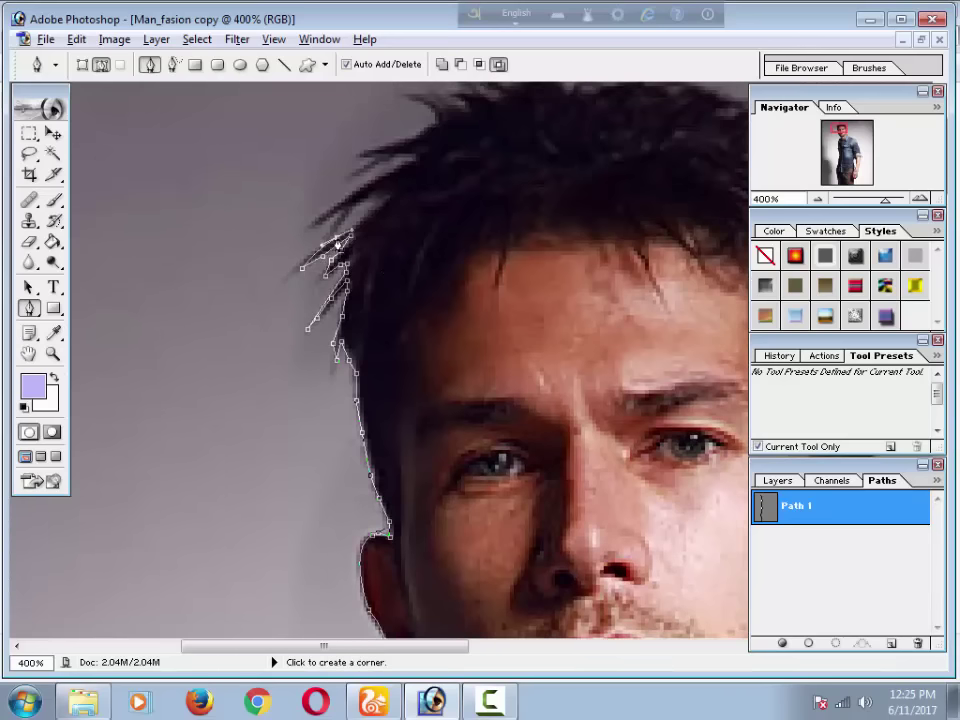
Extend the path up through the hair strands to the crown, ending with a curved point.
left_click(381, 198)
left_click(343, 208)
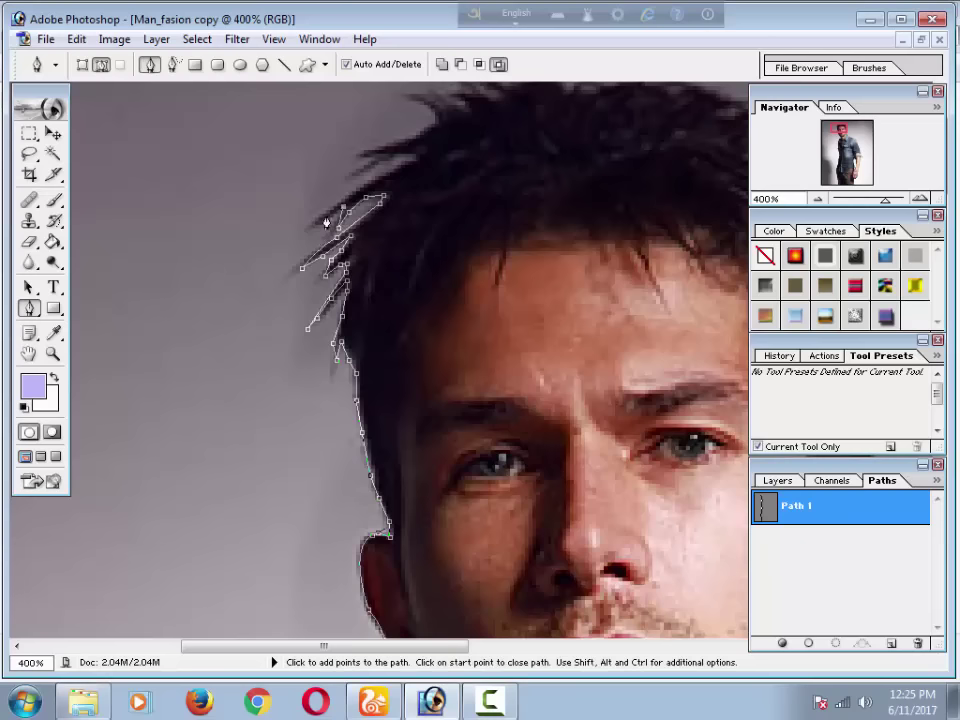
left_click(316, 220)
left_click(389, 168)
left_click(352, 176)
left_click(365, 152)
left_click(410, 132)
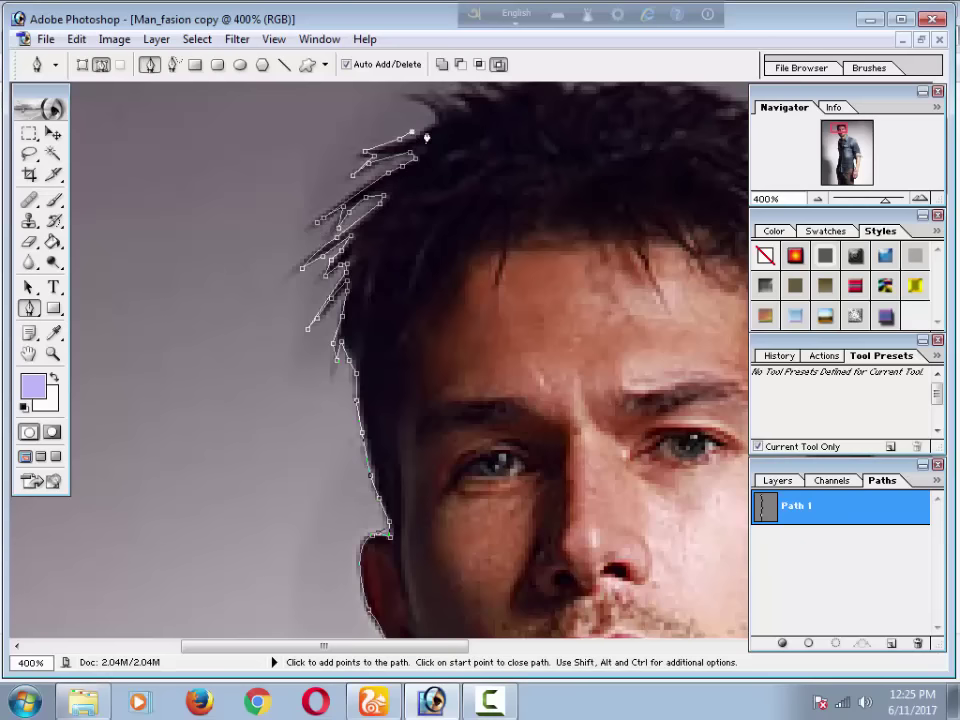
mouse_move(426, 137)
left_mouse_down()
mouse_move(484, 250)
mouse_move(430, 222)
left_mouse_up()
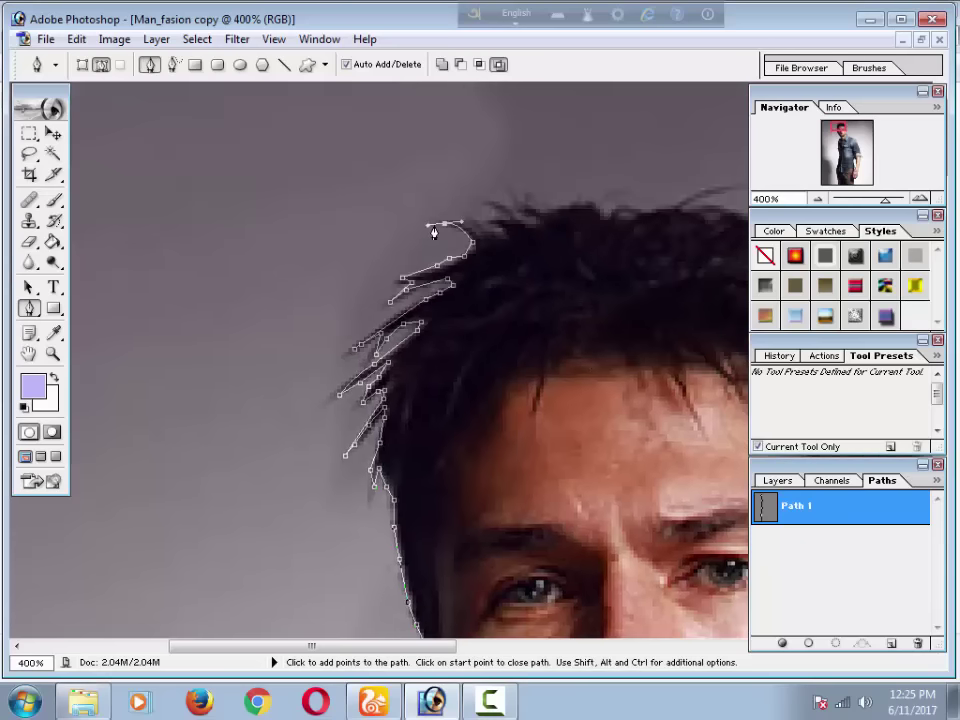
Trace the path across the top of the hair, around the strand tips.
left_click(493, 203)
left_click(499, 233)
left_click(548, 208)
left_click(573, 204)
left_click(592, 202)
left_click(610, 215)
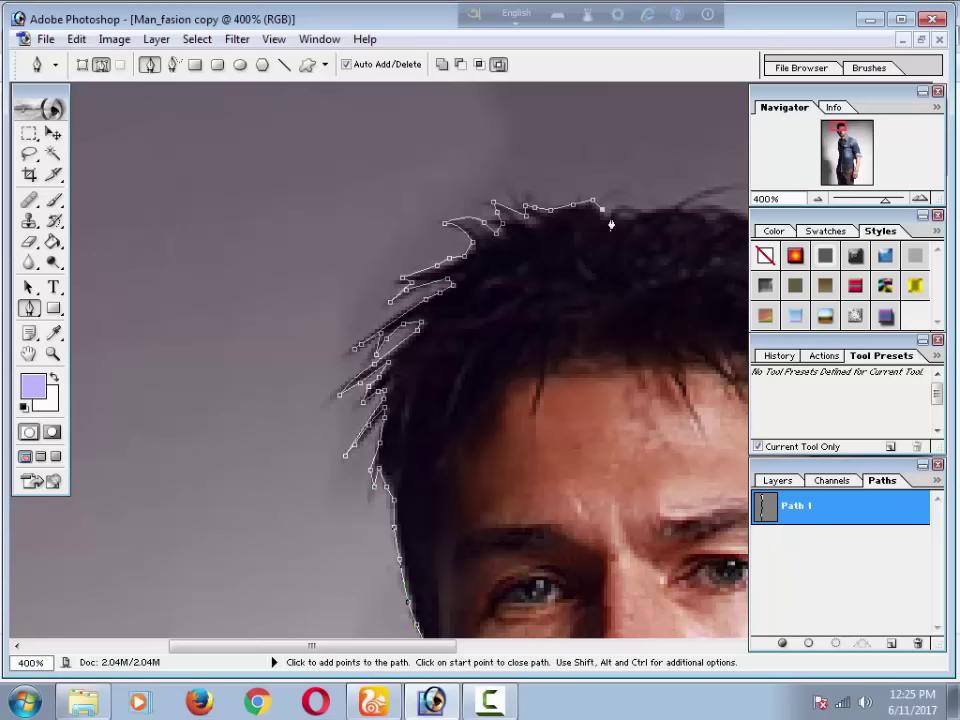
scroll(611, 216, "right", 2)
left_click(610, 208)
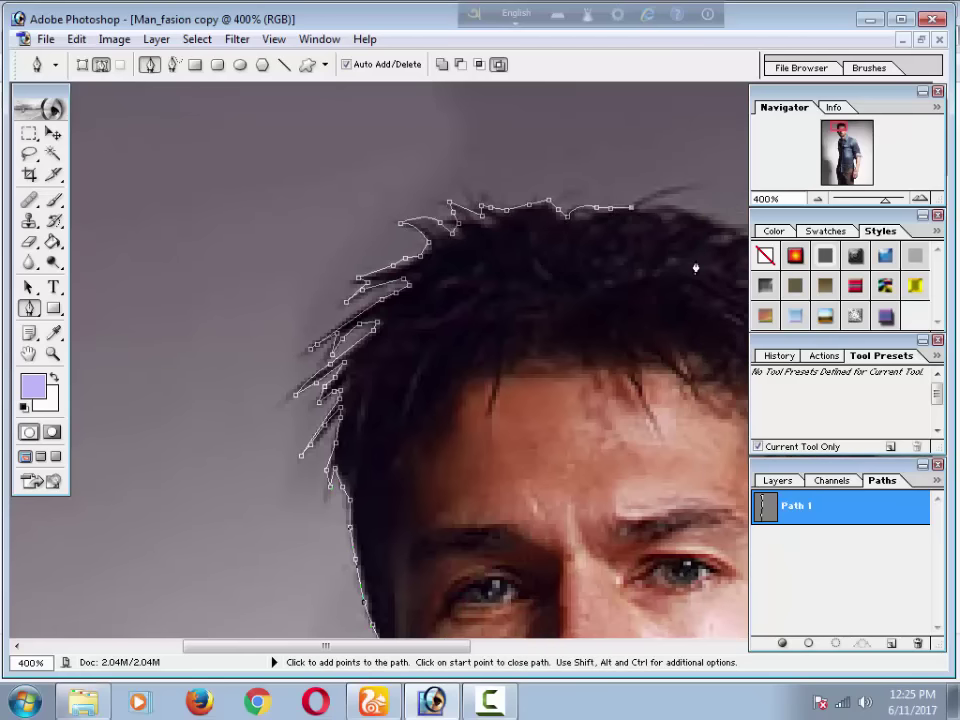
scroll(696, 268, "right", 5)
left_click_drag(309, 216, 322, 231)
Place Pen anchors along the top of the hair and down its right side.
left_click(350, 224)
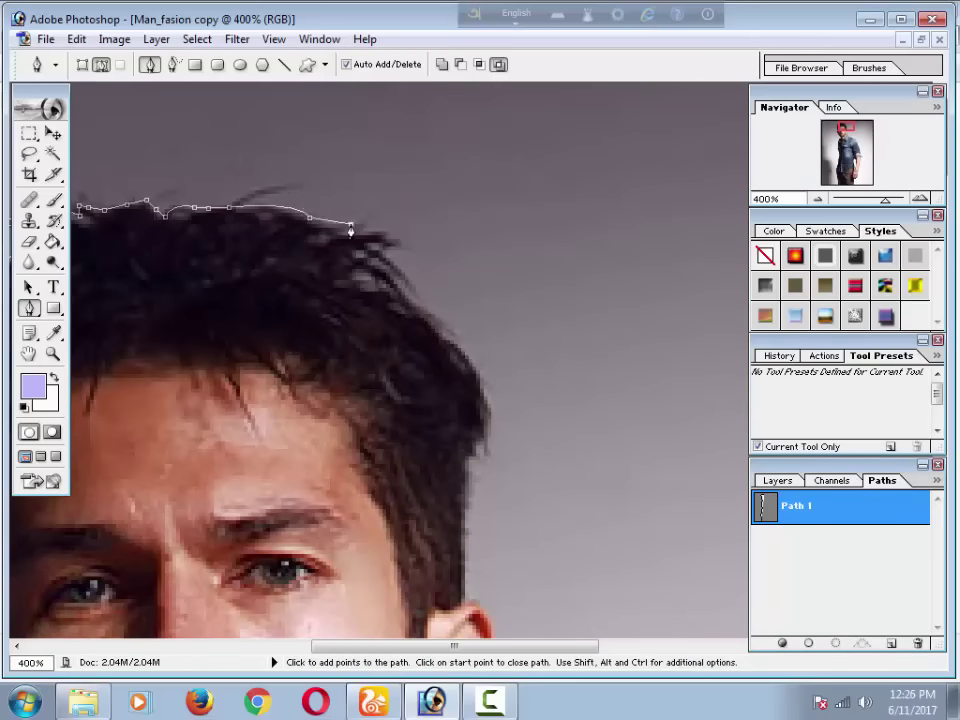
left_click(385, 234)
left_click(392, 258)
left_click(407, 292)
left_click(443, 330)
left_click(478, 374)
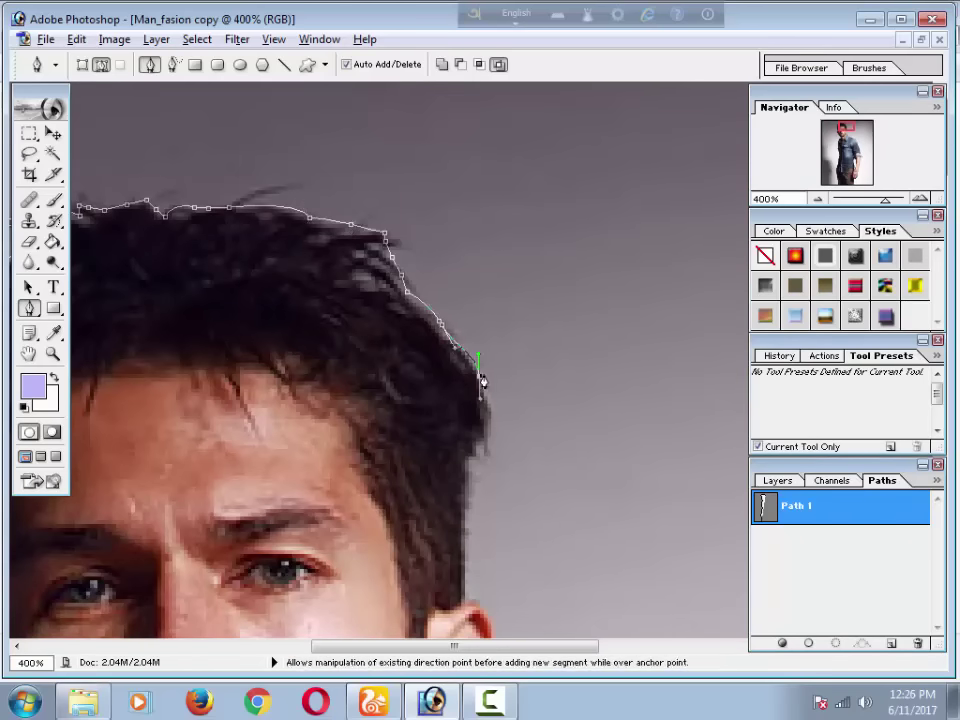
left_click(487, 410)
left_click(478, 437)
left_click(470, 460)
left_click(463, 606)
Continue the path around the ear's outer edge and down the neck to the collar.
scroll(463, 606, "down", 5)
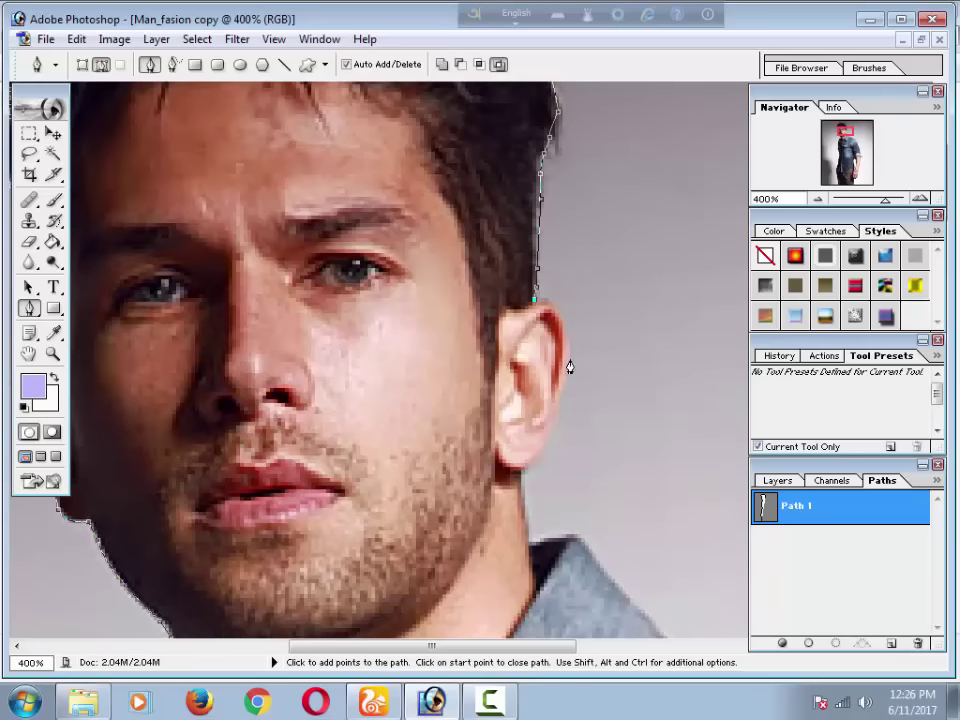
left_click(570, 357)
left_click(564, 390)
left_click(554, 418)
left_click(546, 442)
left_click(533, 472)
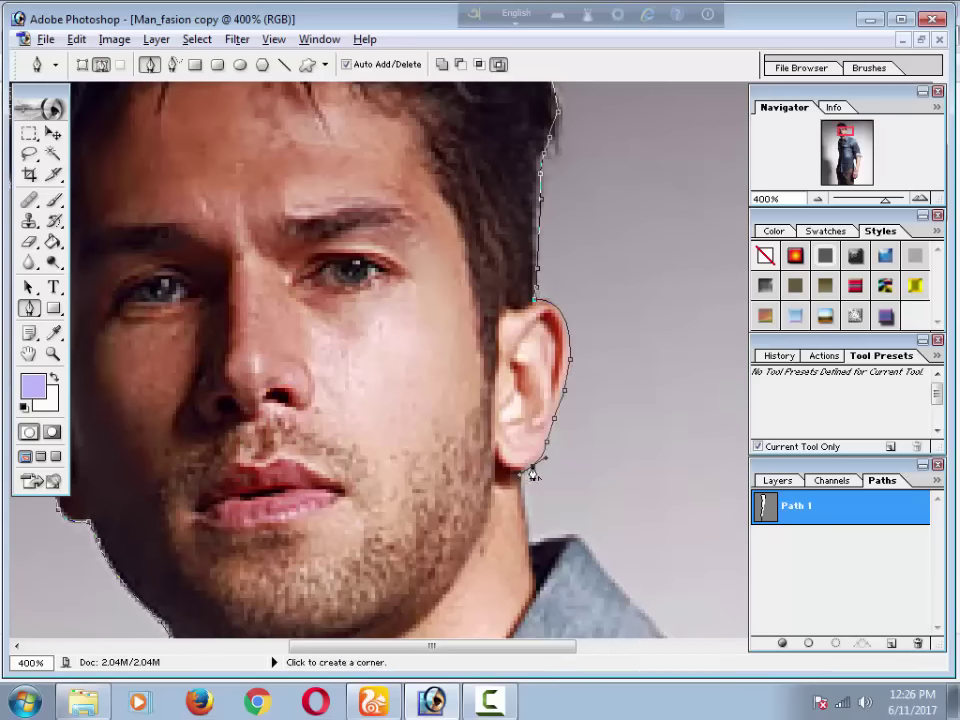
left_click(525, 498)
left_click(531, 535)
left_click(579, 534)
Extend the path down the collar edge and across the shoulder toward the arm.
left_click_drag(590, 560, 380, 346)
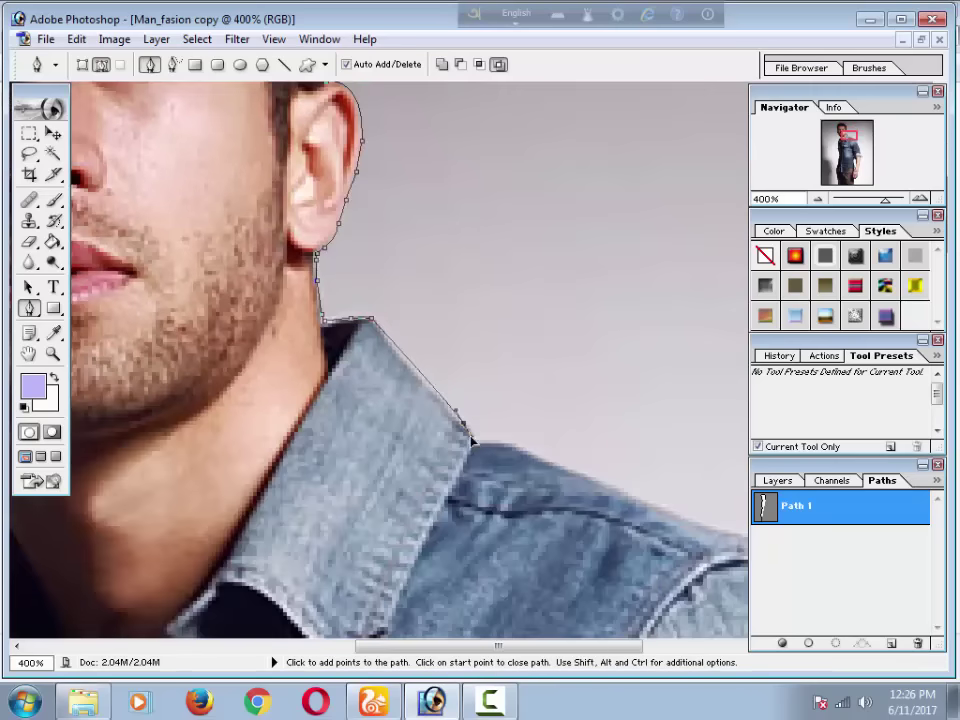
left_click(464, 423)
left_click(472, 438)
left_click_drag(499, 446, 357, 295)
left_click(357, 289)
left_click(399, 304)
left_click(416, 314)
left_click(541, 366)
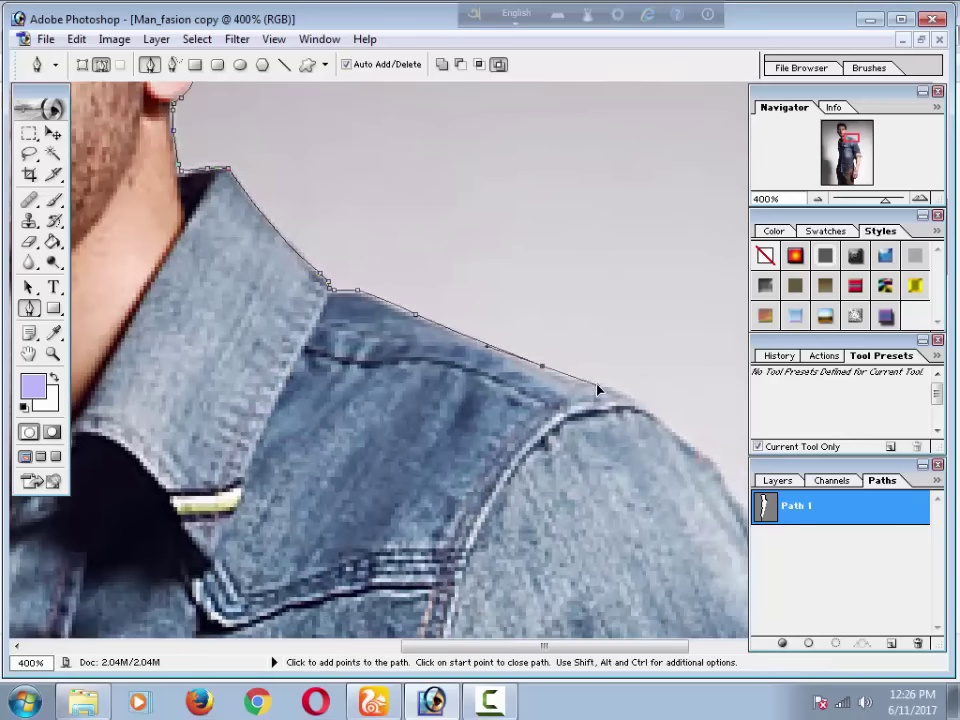
left_click(630, 393)
Add anchors down the outer shoulder edge toward the upper arm.
left_click_drag(706, 457, 527, 342)
left_click(533, 350)
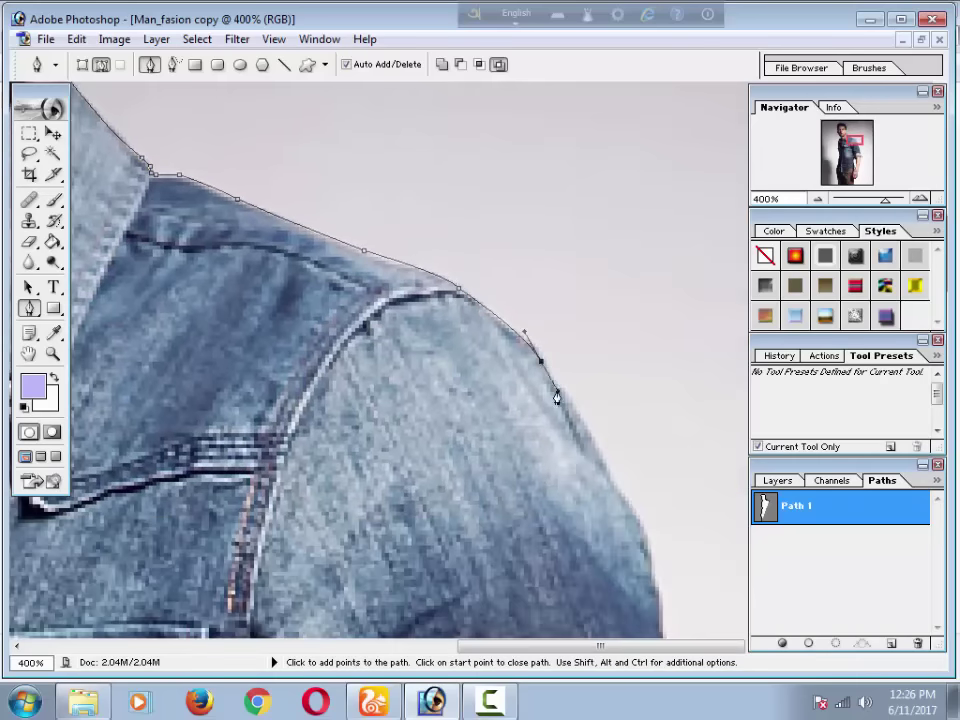
left_click_drag(612, 497, 574, 343)
left_click(578, 333)
left_click(601, 382)
left_click(610, 420)
left_click(615, 467)
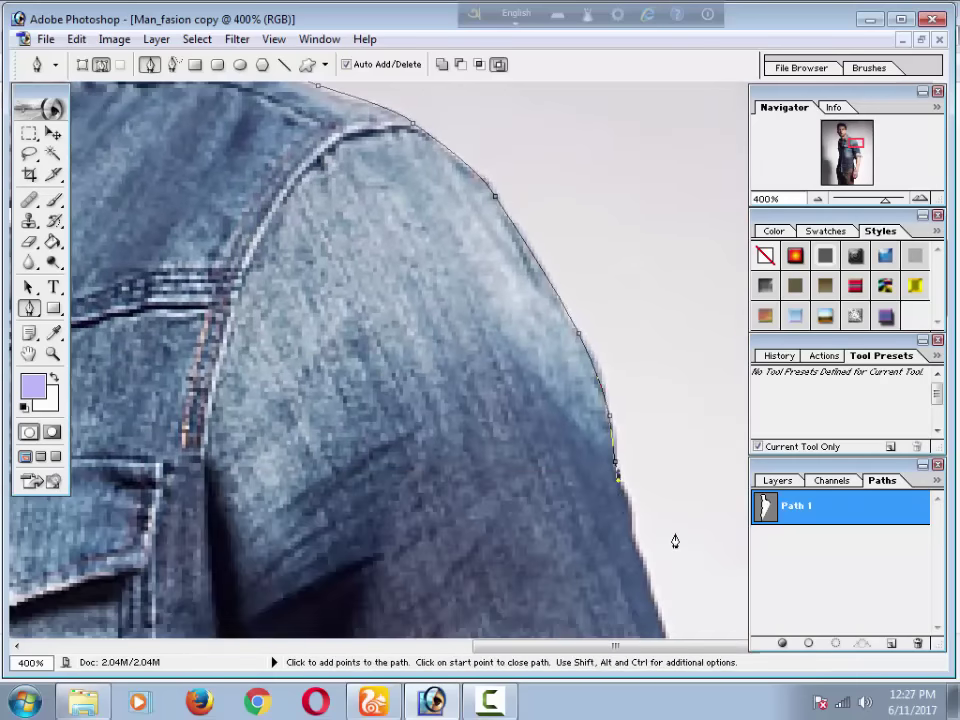
left_click(645, 578)
left_click_drag(647, 583, 583, 403)
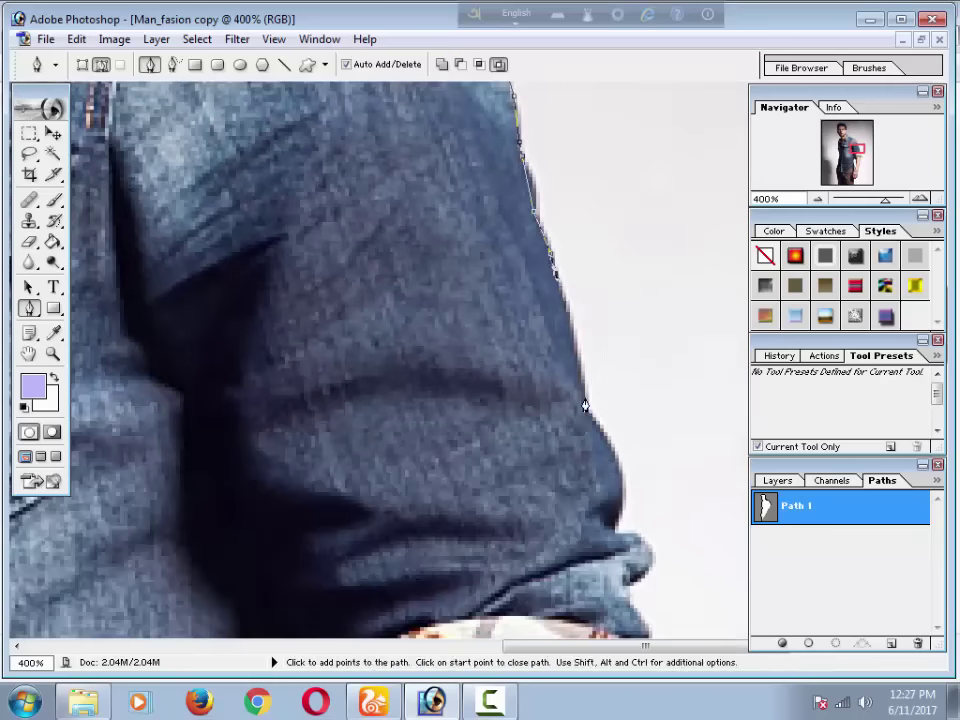
Trace the path down the sleeve edge, around its bulge and the plaid cuff.
left_click(620, 525)
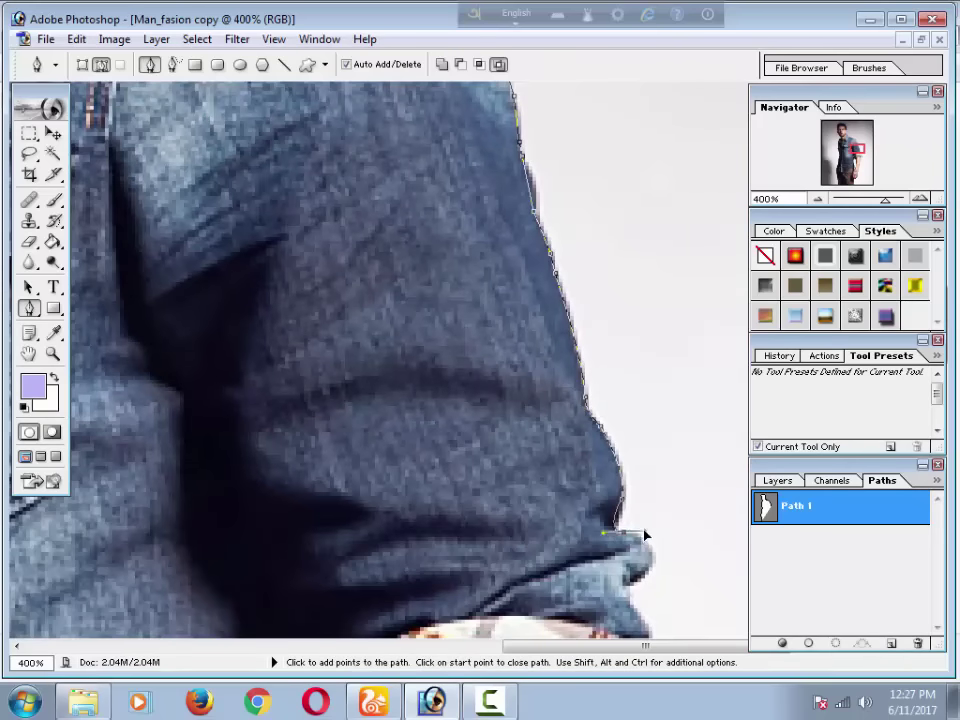
left_click(650, 558)
left_click_drag(653, 561, 660, 438)
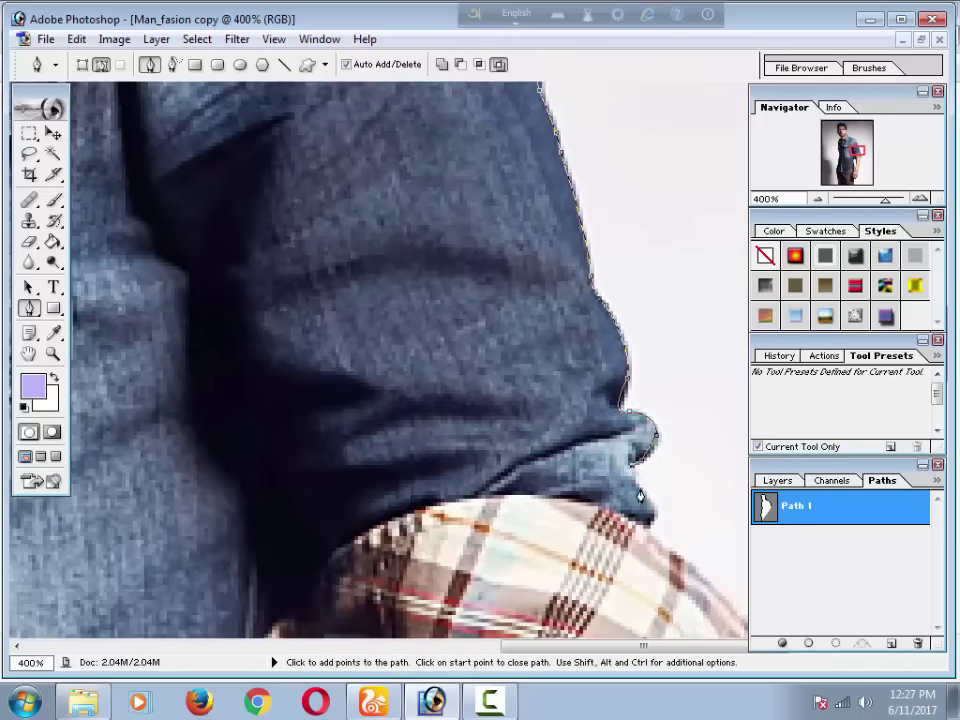
left_click(652, 524)
left_click_drag(647, 549, 540, 404)
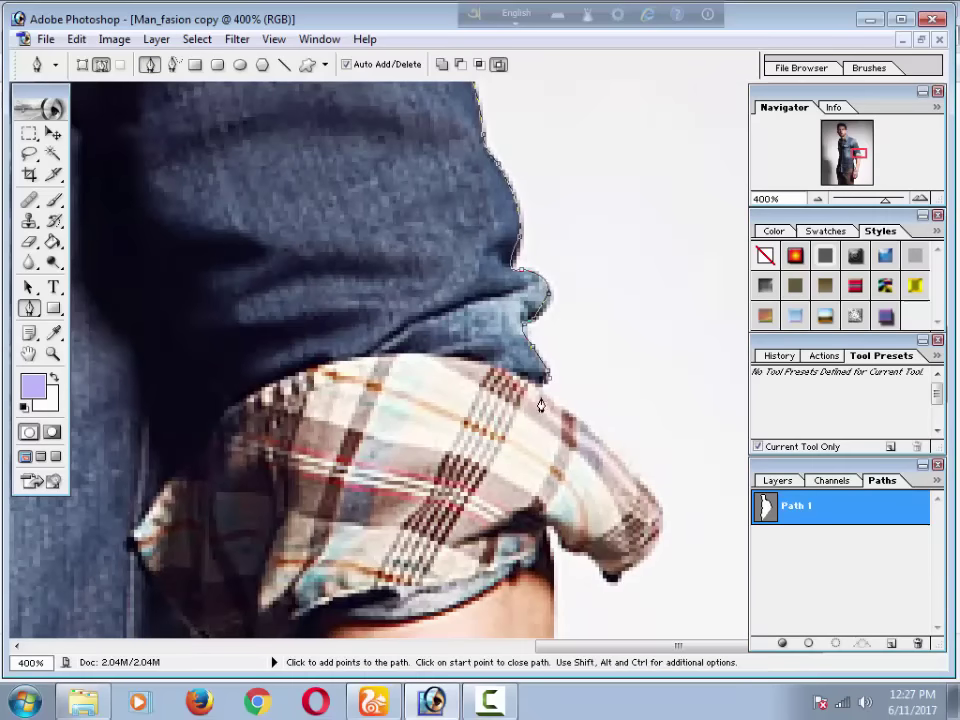
left_click(656, 521)
left_click(627, 568)
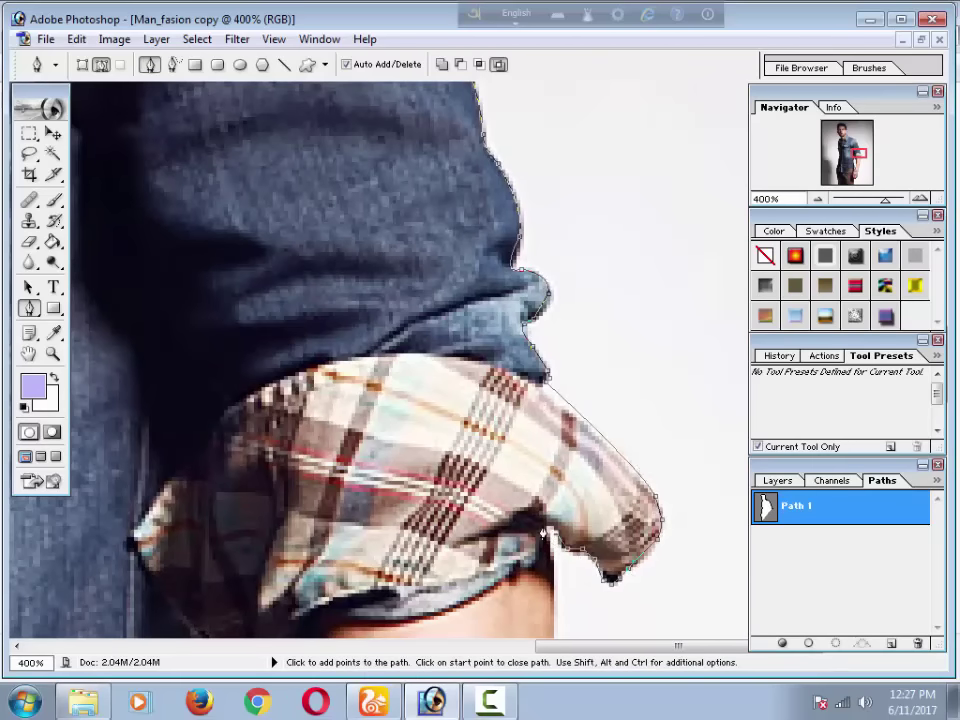
Continue the path down the forearm past the bracelet onto the hand edge.
scroll(549, 575, "down", 5)
scroll(565, 530, "down", 3)
mouse_move(593, 492)
left_mouse_down()
mouse_move(587, 540)
mouse_move(549, 572)
mouse_move(660, 392)
left_mouse_up()
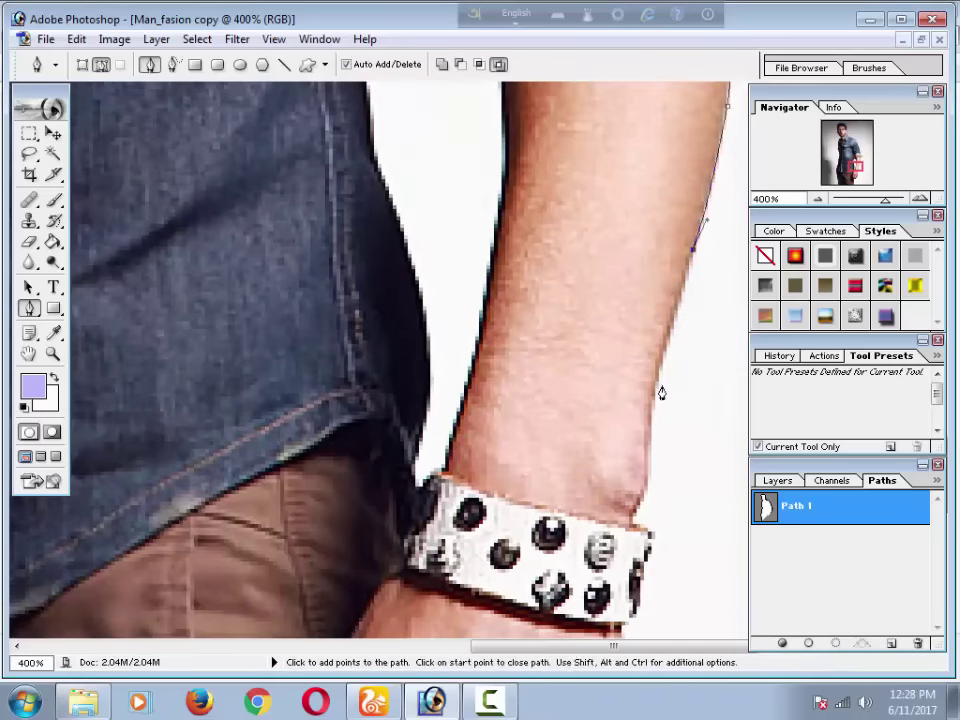
left_click(641, 497)
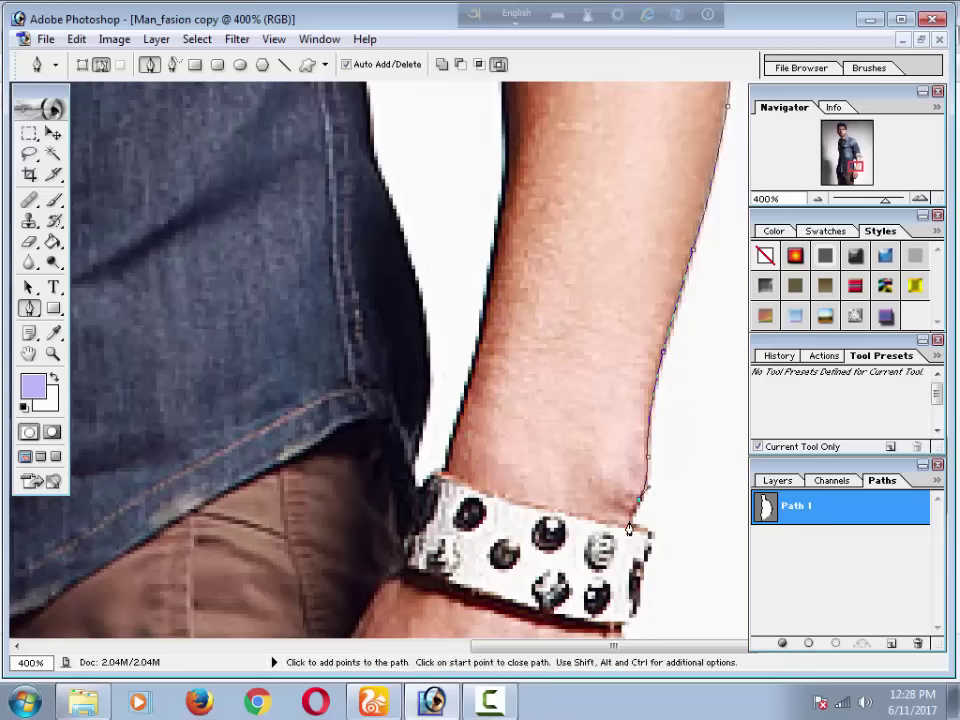
left_click_drag(629, 530, 577, 390)
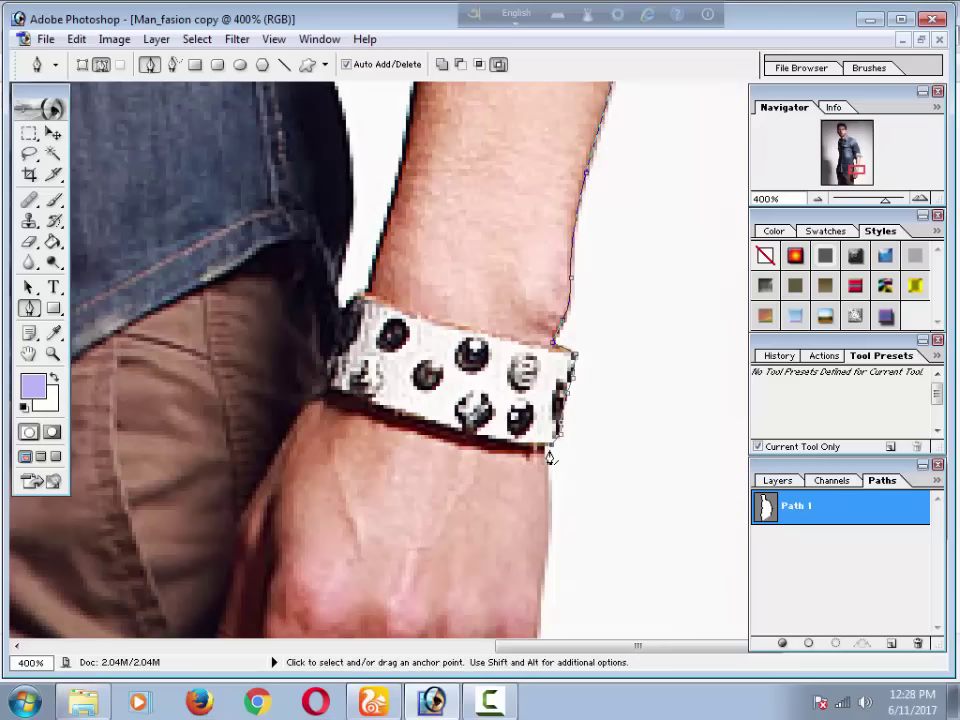
scroll(546, 455, "down", 3)
left_click(545, 461)
Trace the path down the hand edge to the fingertip, zooming in closely.
left_click(538, 518)
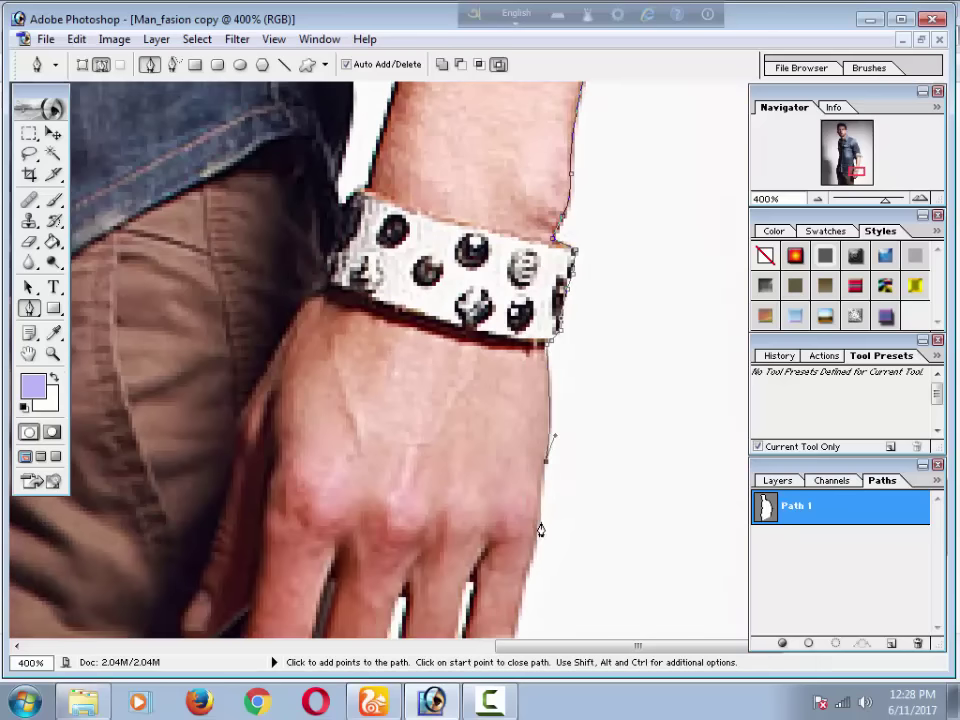
scroll(535, 541, "down", 5)
left_click(555, 487)
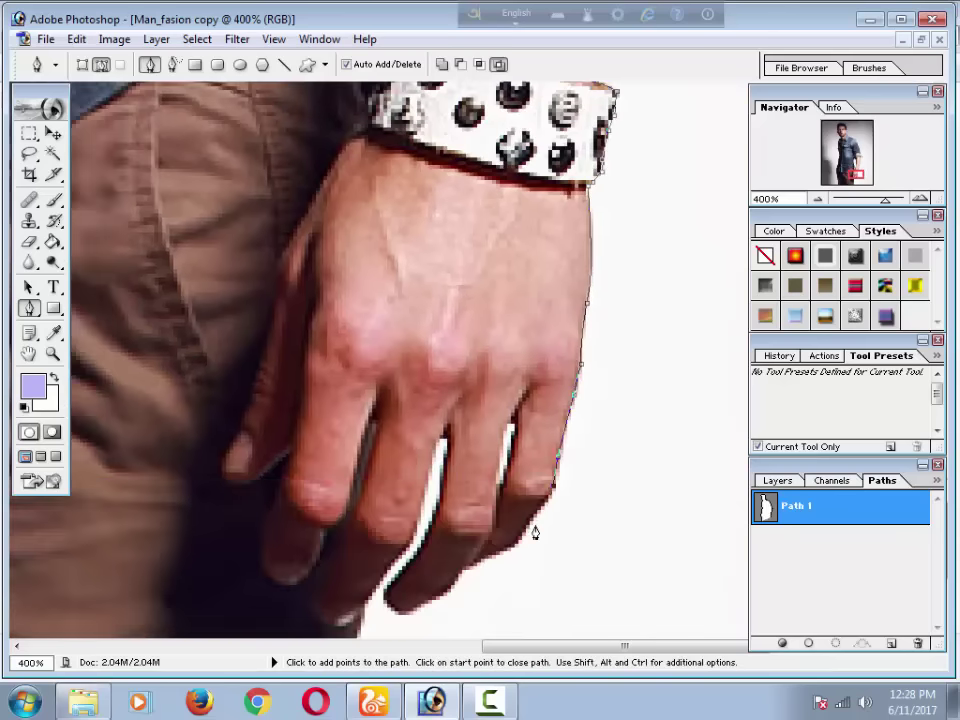
left_click(492, 558)
left_click(465, 570)
left_click_drag(482, 497, 525, 321)
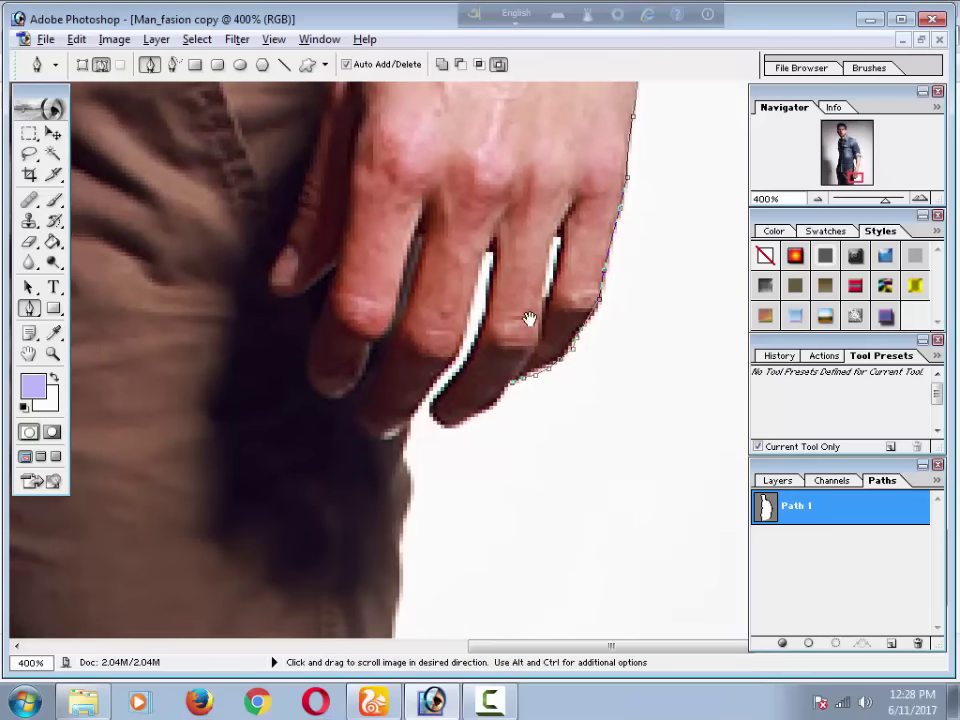
left_click(496, 404)
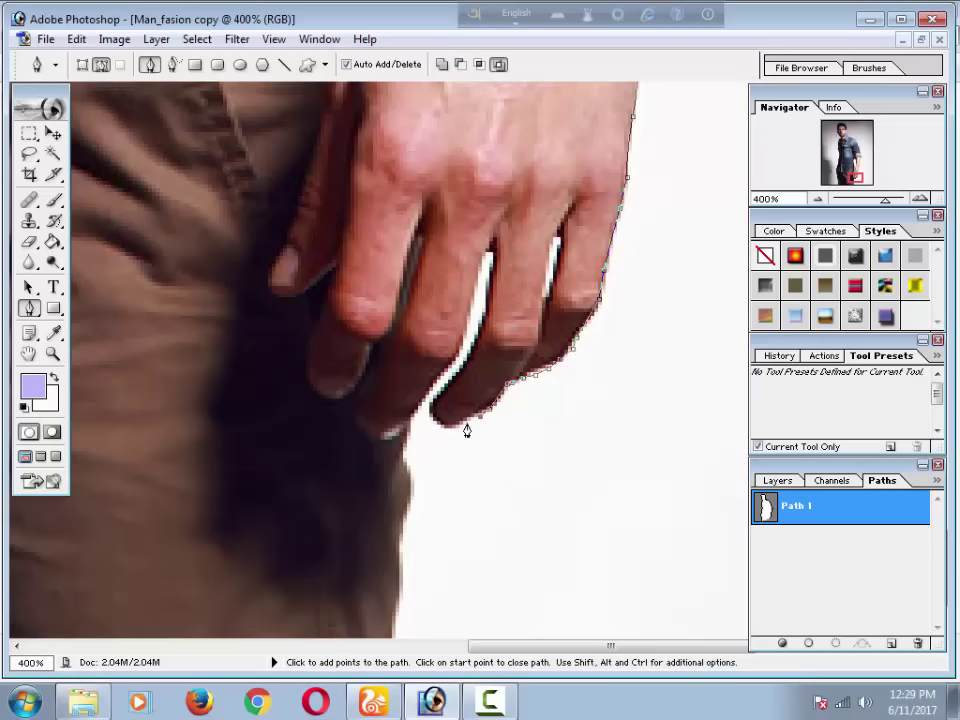
left_click(466, 410, "ctrl")
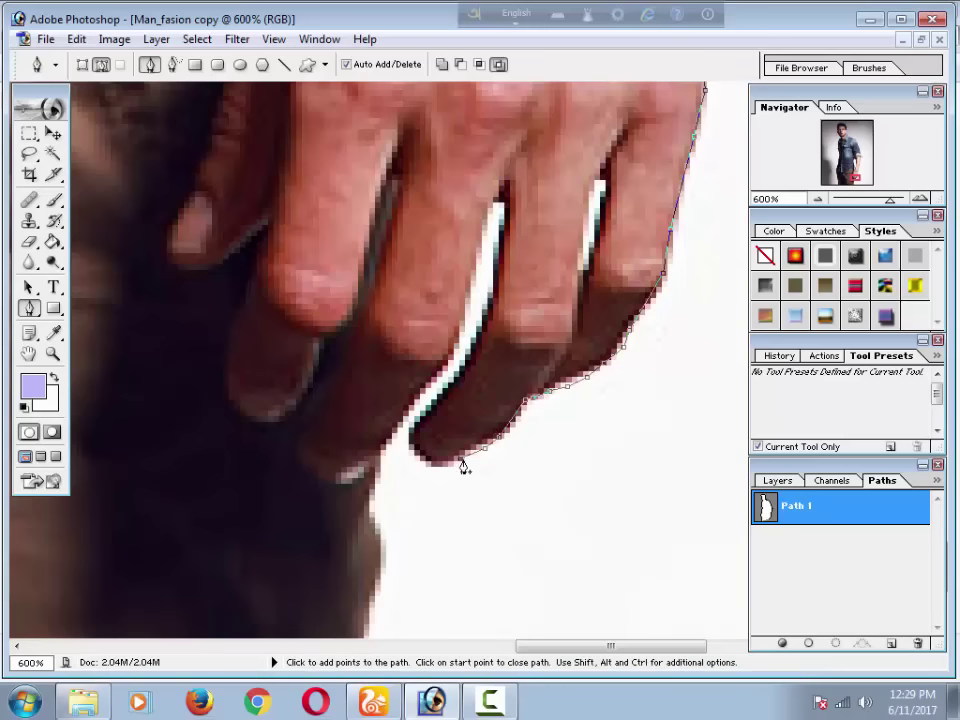
left_click(448, 461)
Outline up between the fingers and down the finger's left edge past the hand.
left_click(482, 322)
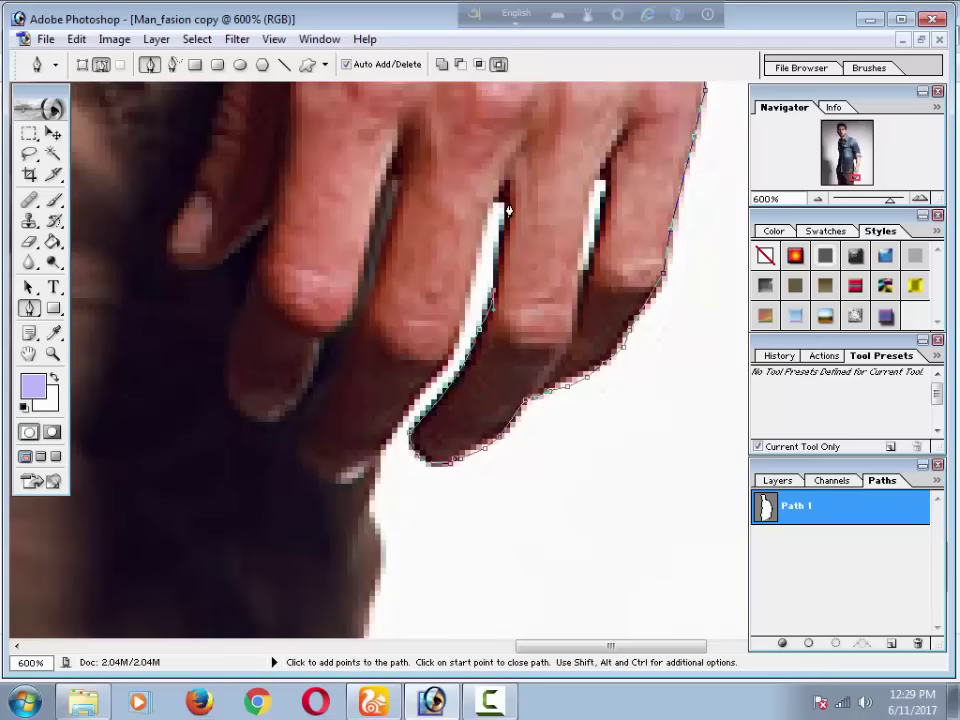
left_click(506, 204)
left_click(480, 250)
left_click(467, 297)
left_click(452, 343)
left_click(425, 390)
left_click(378, 478)
left_click(369, 546)
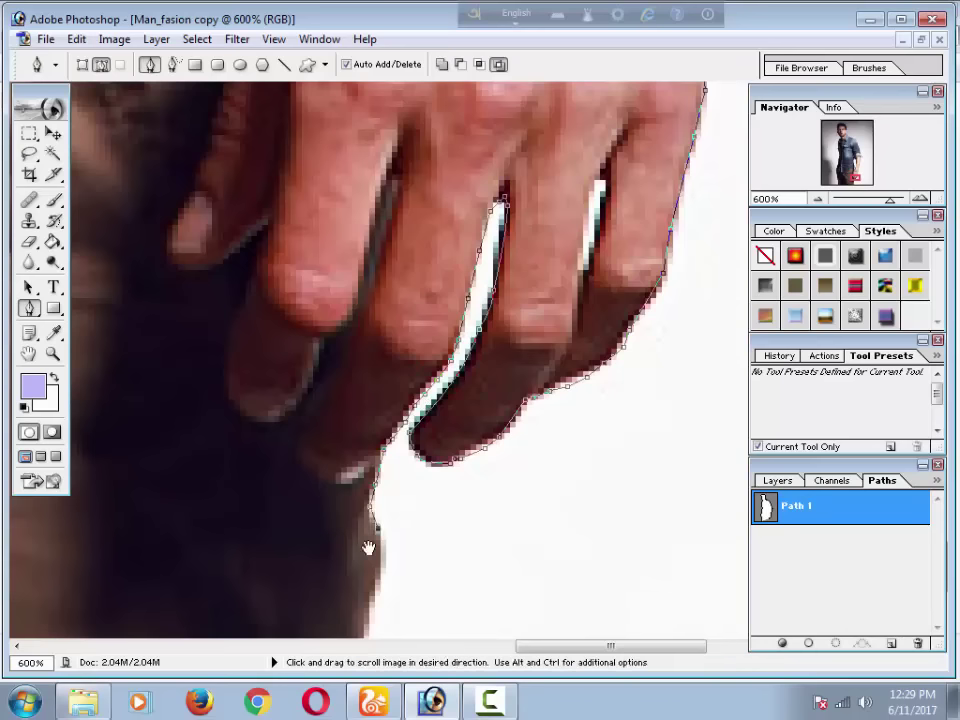
Add anchors along the trouser edge, then zoom out to see the figure.
mouse_move(372, 622)
left_mouse_down()
mouse_move(447, 380)
mouse_move(478, 335)
left_mouse_up()
left_click(445, 432)
left_click(493, 401)
key("ctrl+minus")
key("ctrl+minus")
key("ctrl+minus")
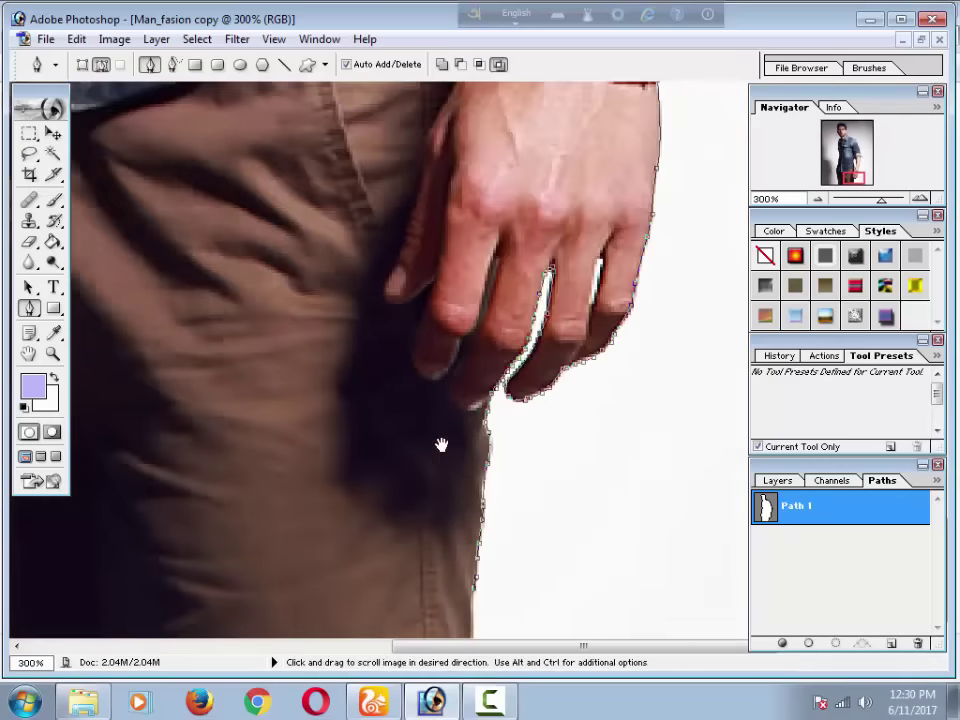
left_click_drag(439, 444, 503, 476, "space")
Finish Path 1 and convert it via Make Selection into a selection of the man.
key("ctrl+minus")
key("ctrl+minus")
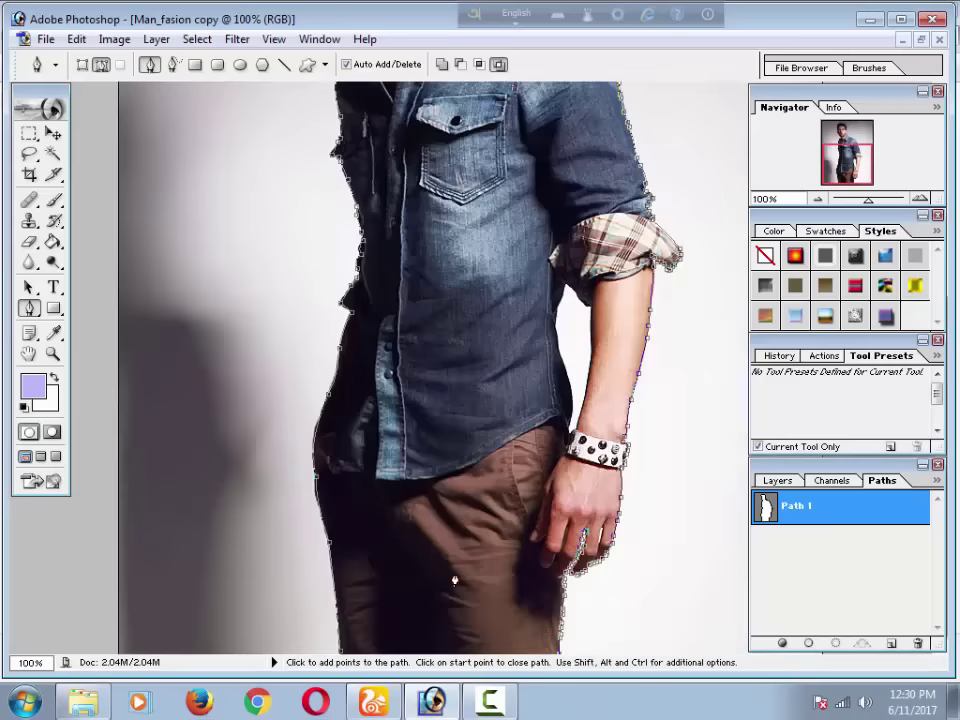
key("ctrl+h")
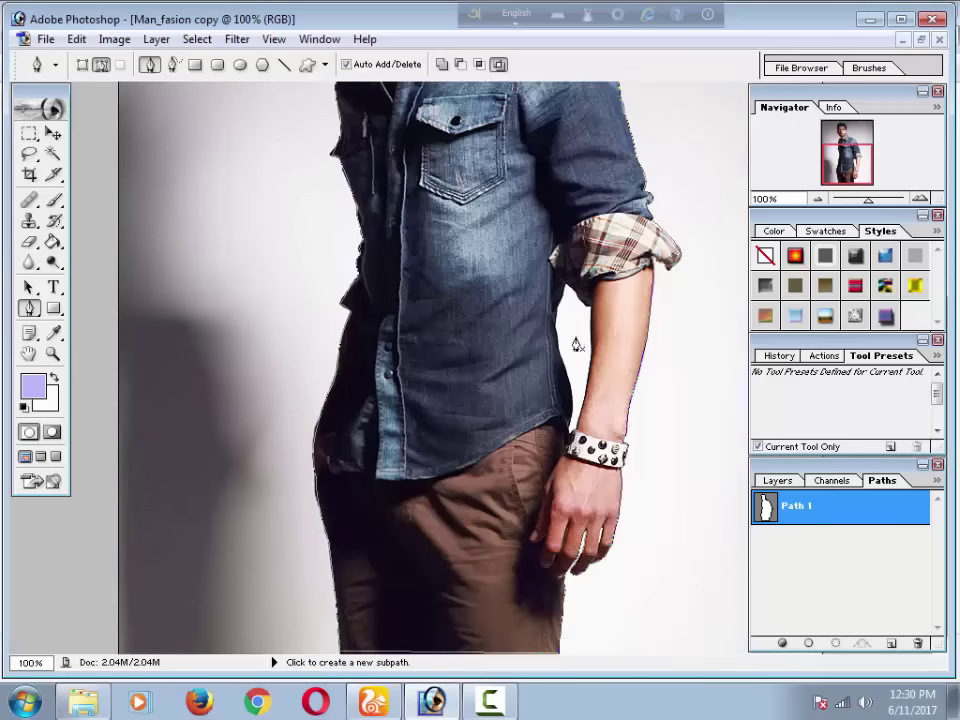
right_click(443, 417)
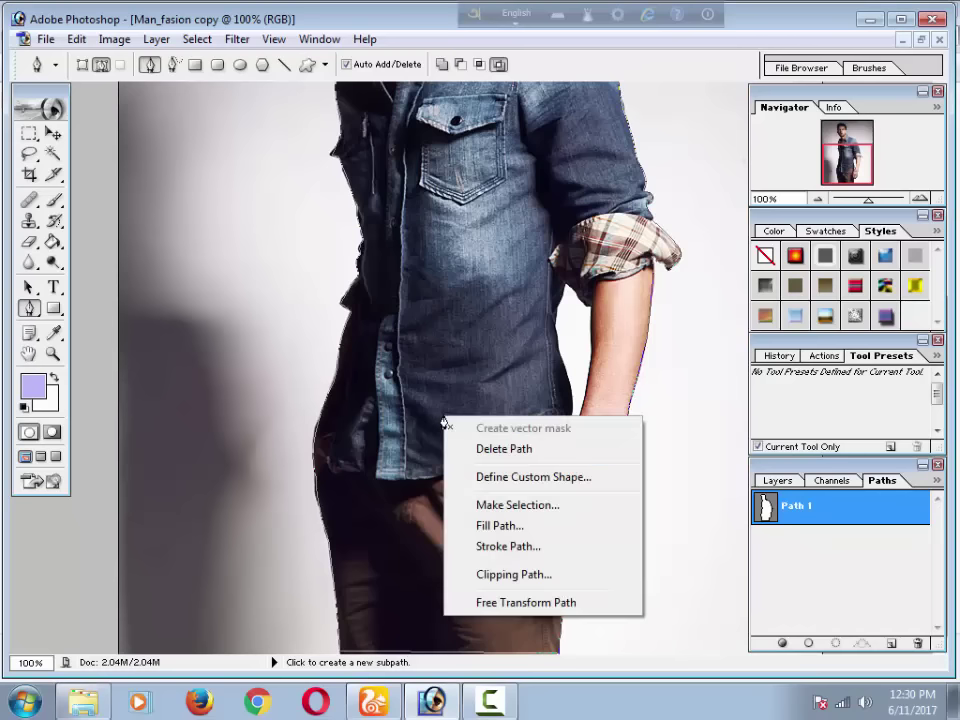
left_click(497, 506)
left_click(579, 275)
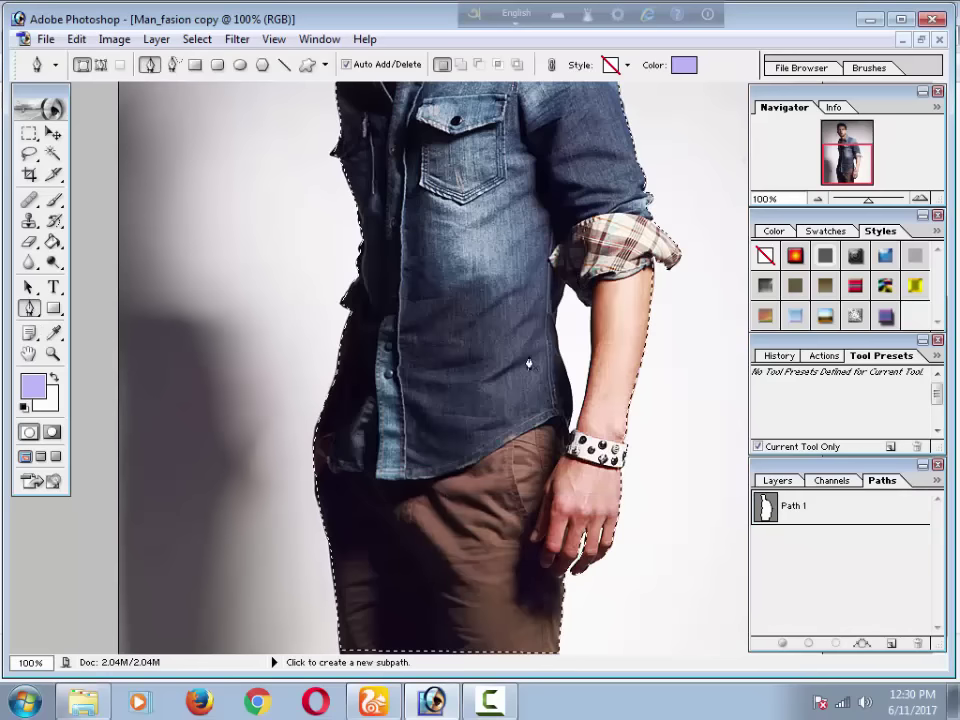
key("ctrl+minus")
key("ctrl+minus")
key("ctrl+minus")
key("ctrl+plus")
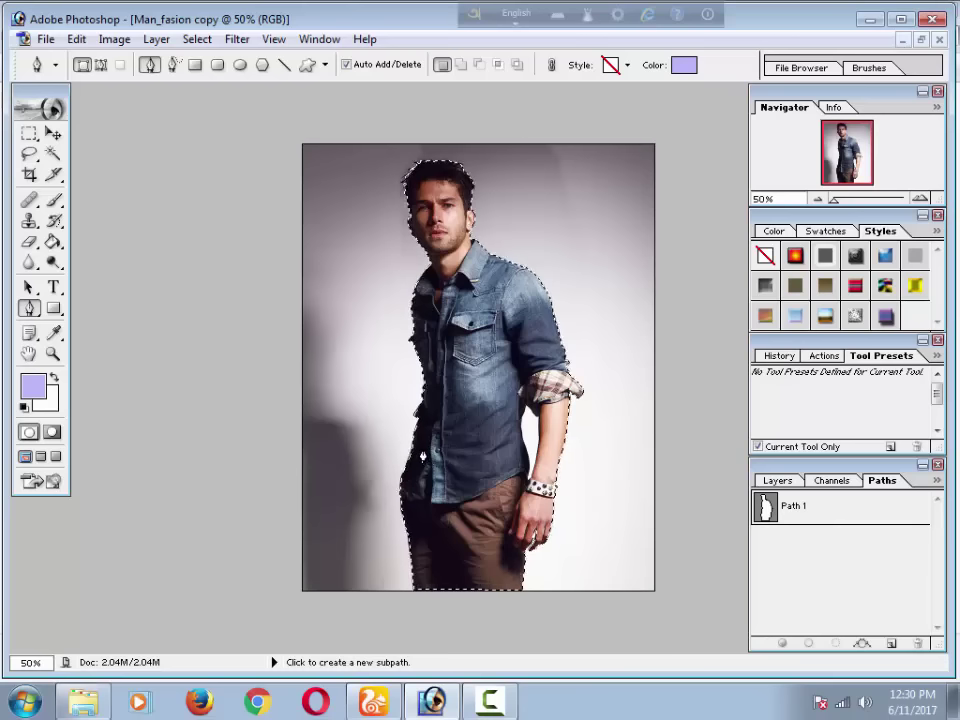
key("ctrl")
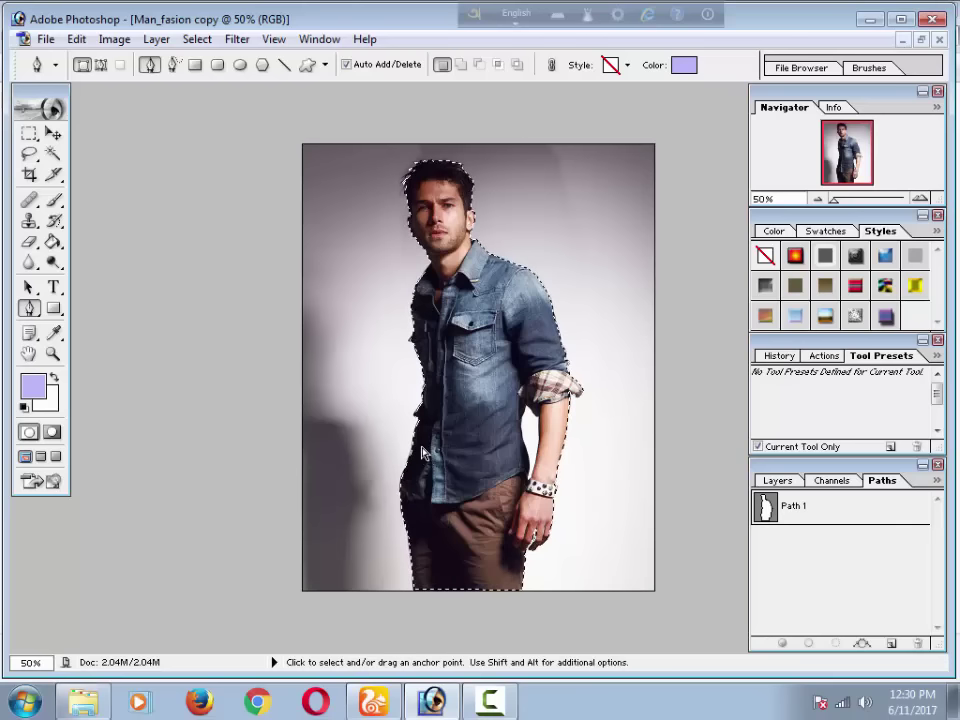
Paste the man cut-out onto the brick-wall document and nudge it into place.
left_click(918, 40)
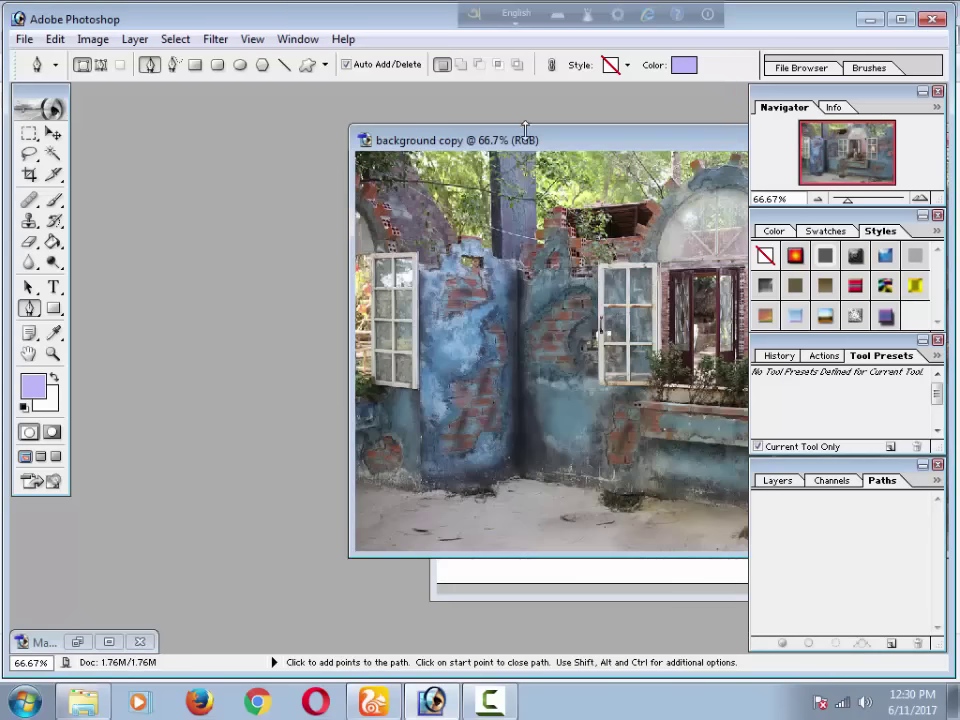
left_click_drag(523, 139, 268, 141)
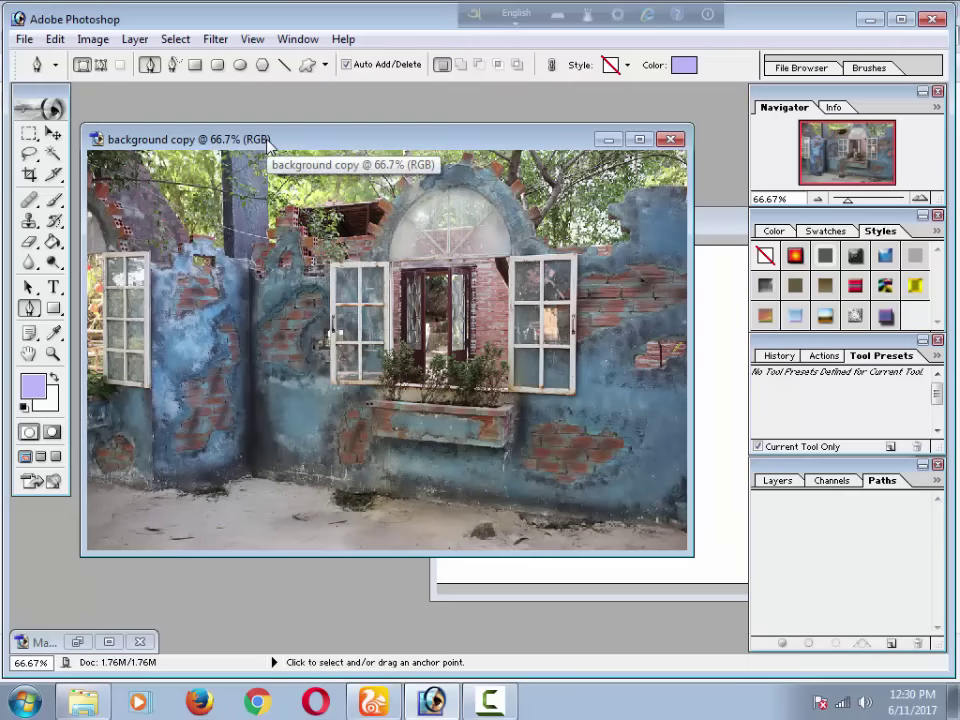
key("ctrl+v")
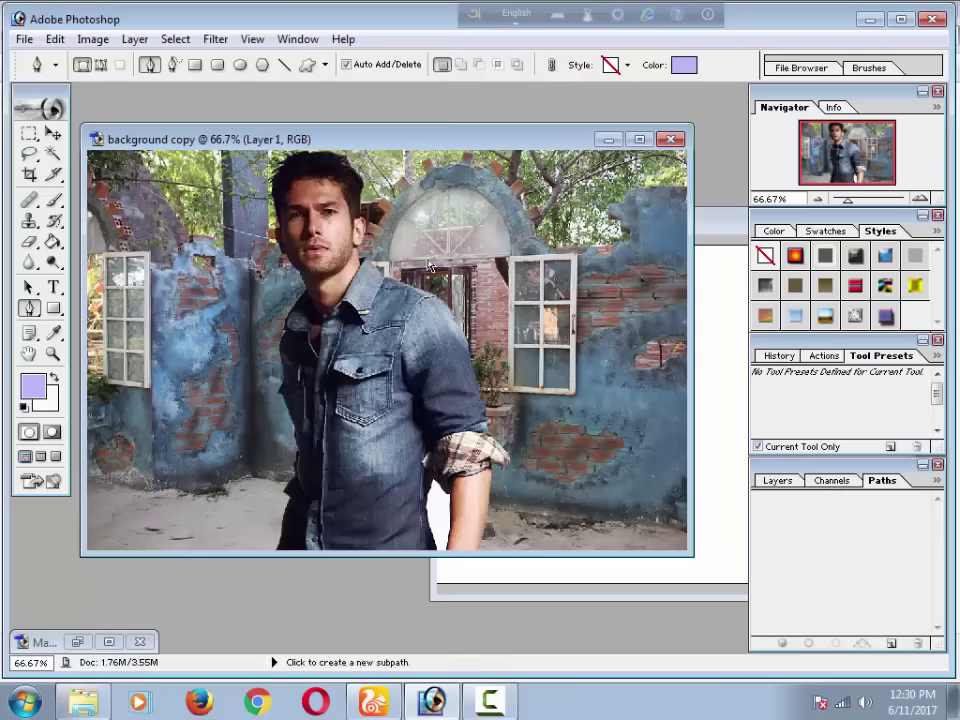
left_click(53, 133)
left_click_drag(418, 372, 425, 382)
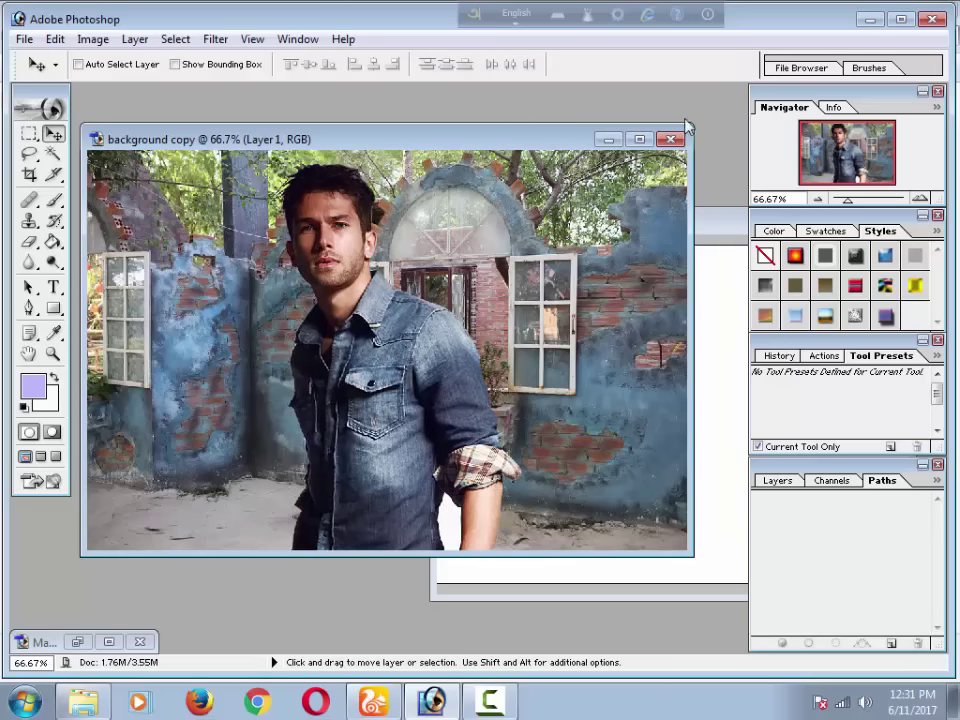
left_click(639, 139)
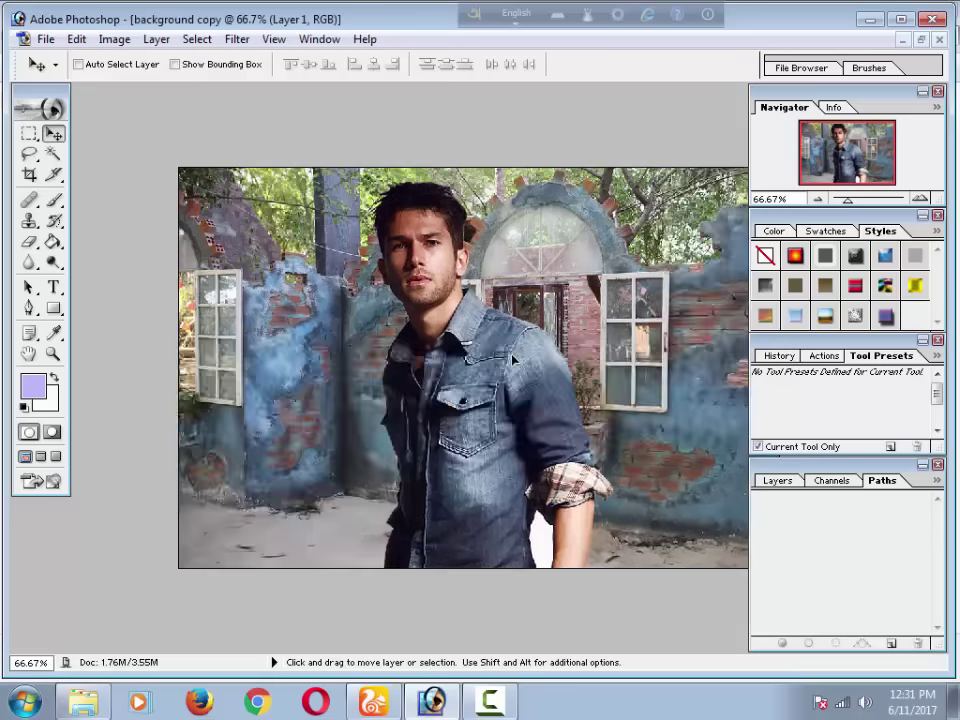
Free Transform the man to about 67%, shift him right and lower, and commit.
key("ctrl+t")
left_click_drag(614, 140, 512, 416)
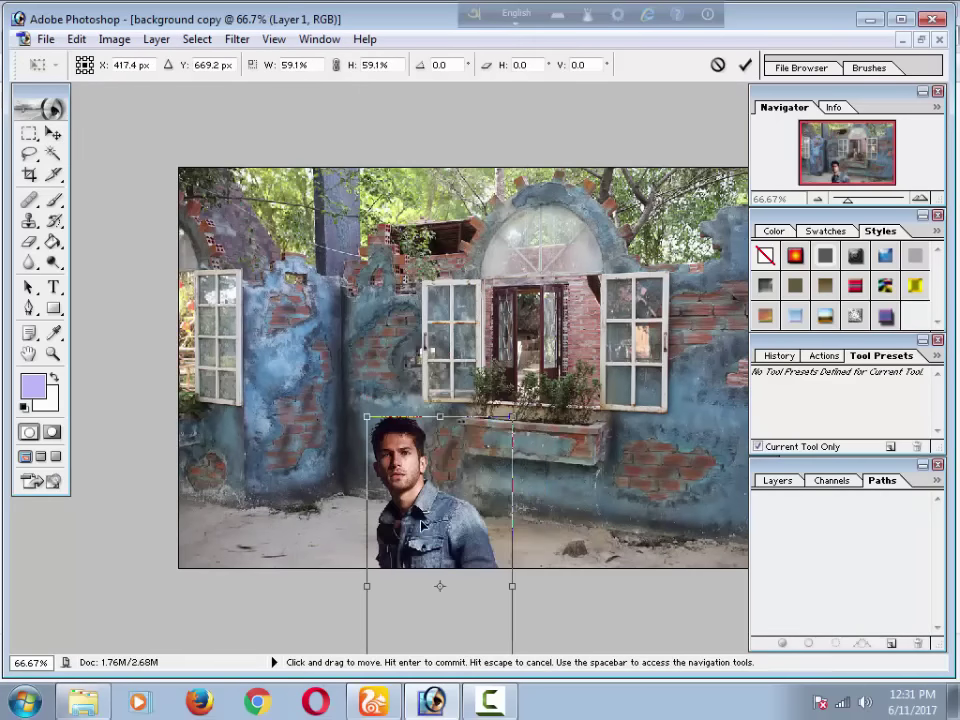
mouse_move(421, 526)
left_mouse_down()
mouse_move(419, 351)
mouse_move(440, 364)
left_mouse_up()
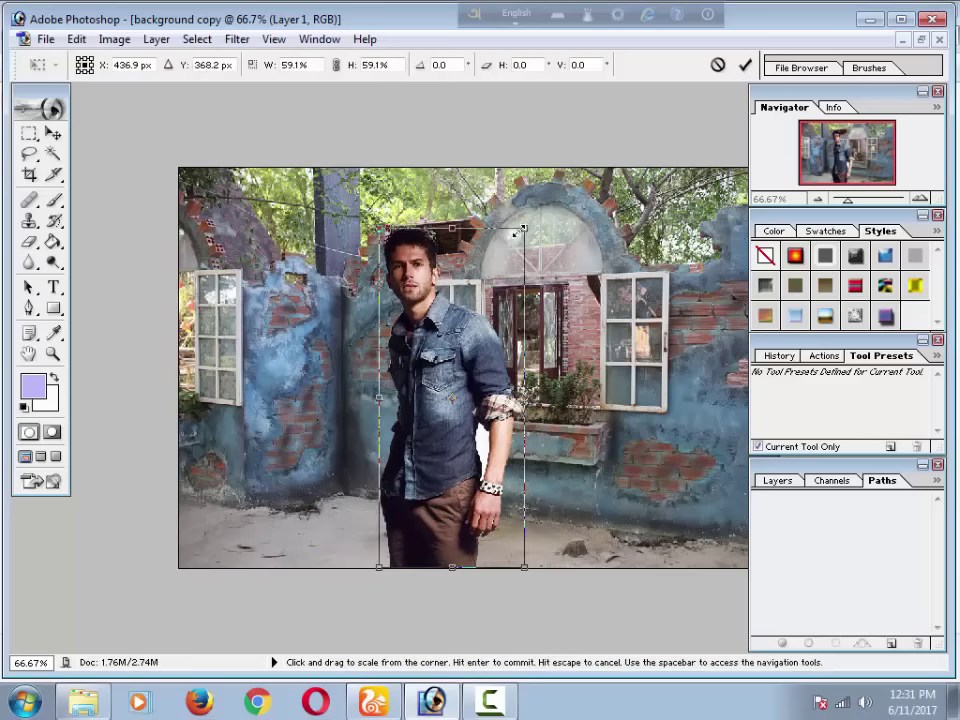
left_click_drag(519, 231, 543, 184)
mouse_move(472, 401)
left_mouse_down()
mouse_move(522, 401)
mouse_move(459, 372)
mouse_move(475, 378)
left_mouse_up()
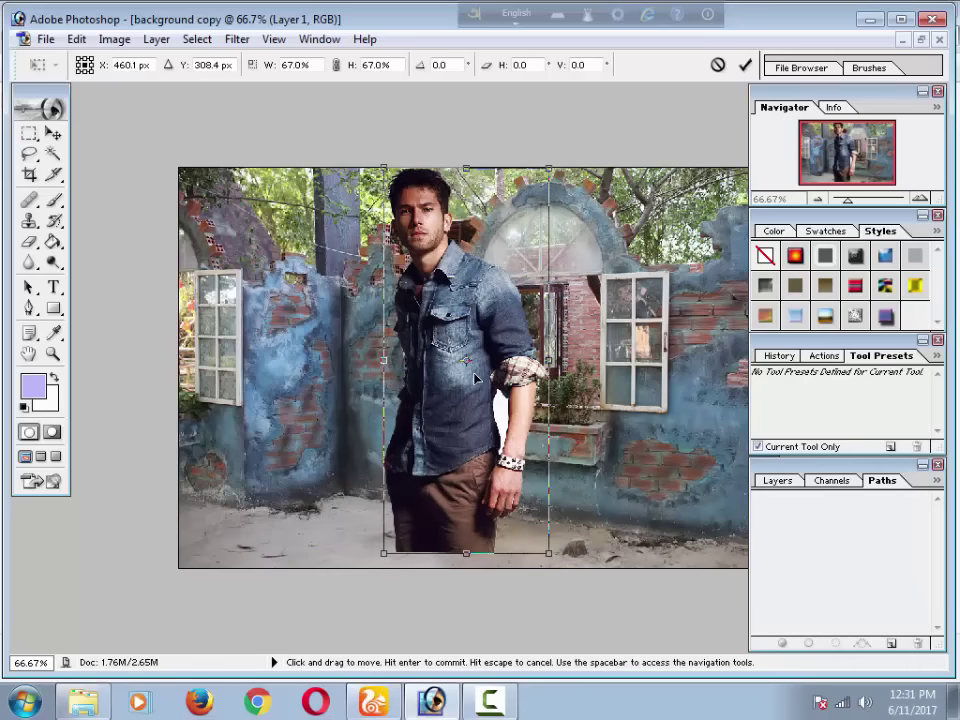
key("Down")
key("Down")
key("Down")
key("Down")
key("Down")
key("Down")
key("Down")
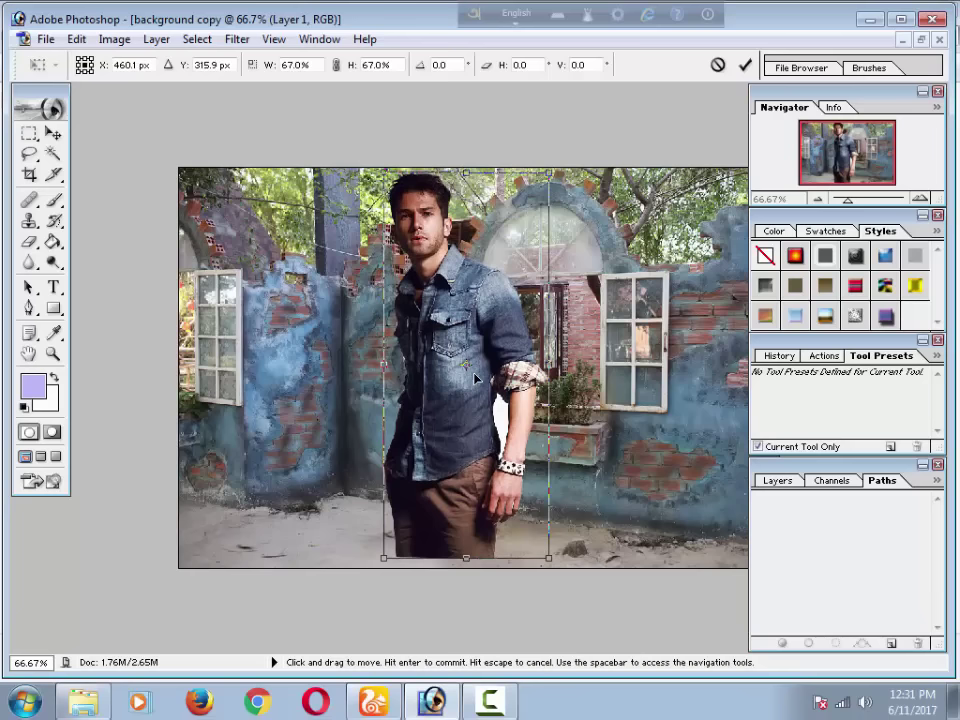
key("Down")
key("Down")
key("Down")
key("Down")
key("Down")
key("Down")
key("Down")
key("Down")
key("Down")
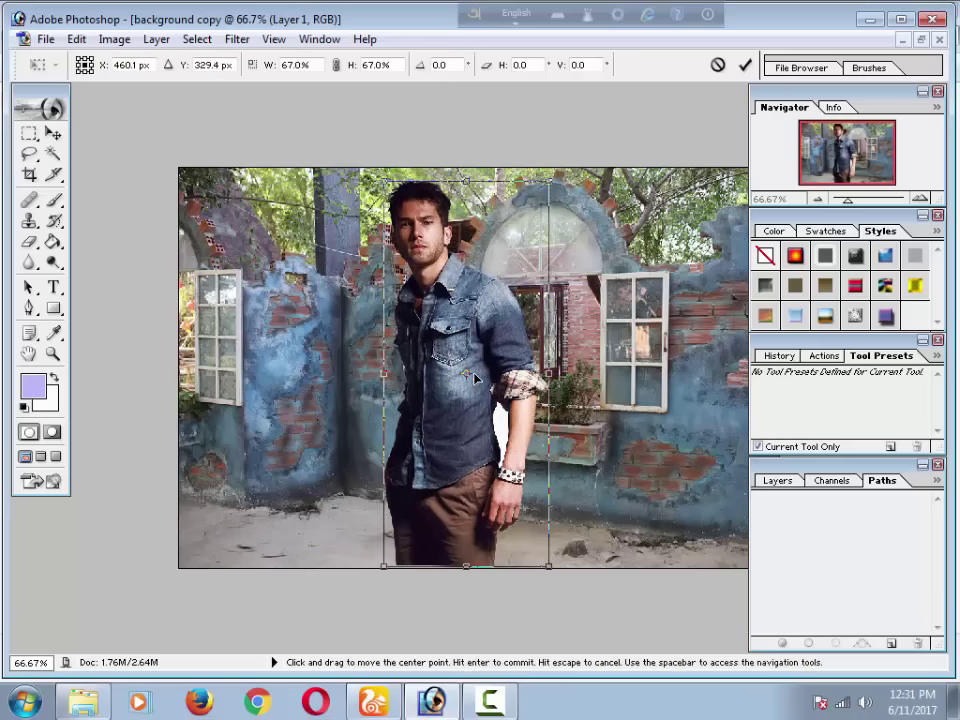
key("Return")
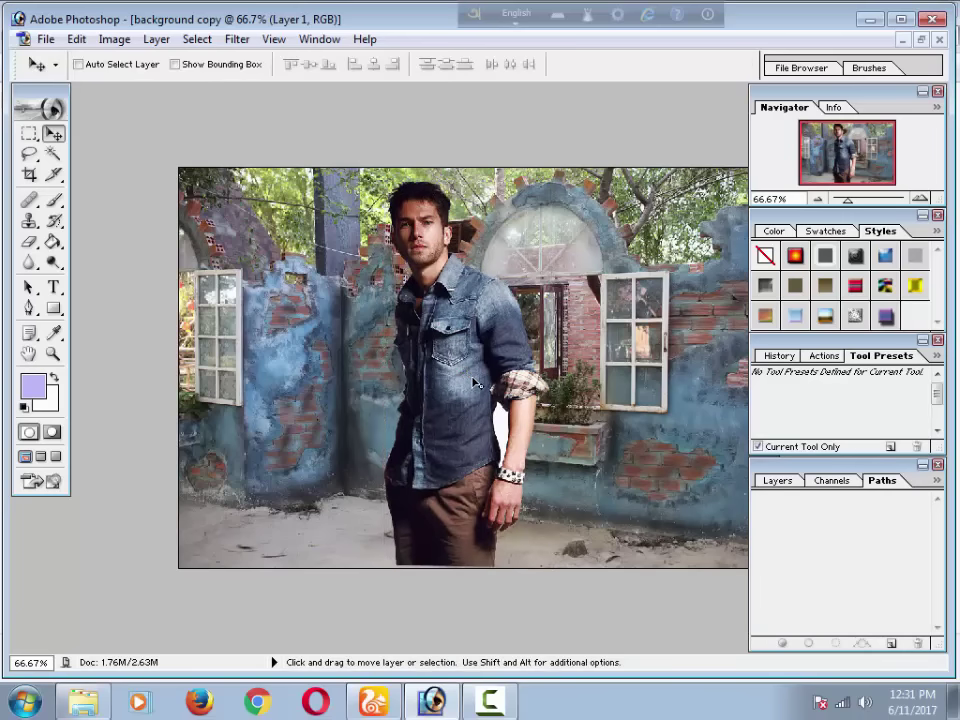
Delete the white gap between arm and shirt with the Magic Wand, then deselect.
left_click(478, 395, "ctrl")
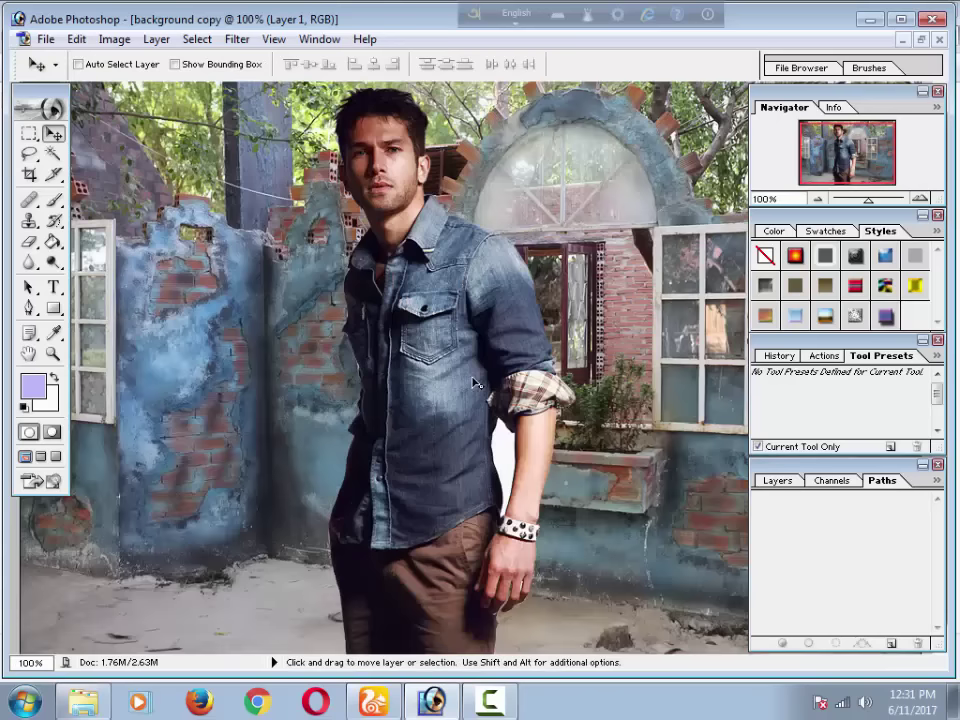
left_click(478, 395, "ctrl")
left_click_drag(482, 501, 461, 364)
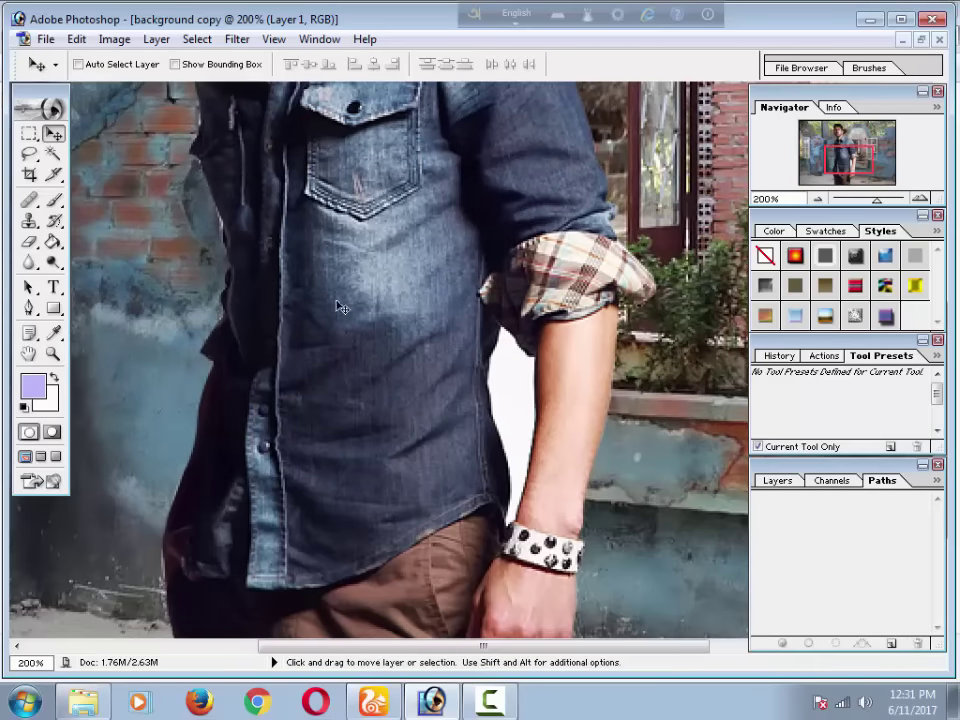
left_click(53, 153)
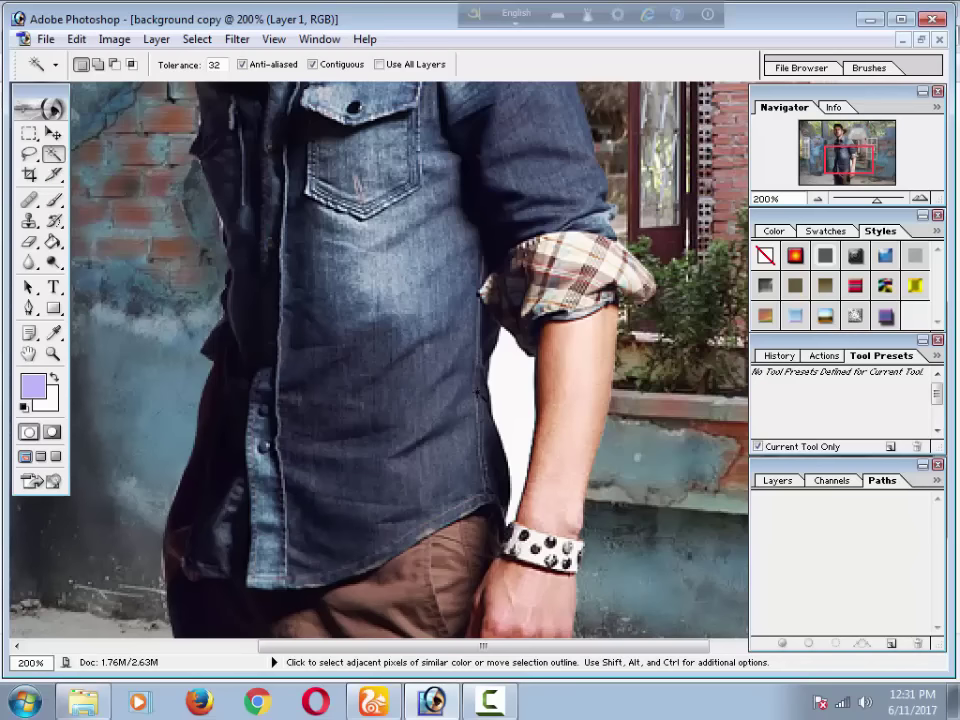
left_click(517, 391)
key("Delete")
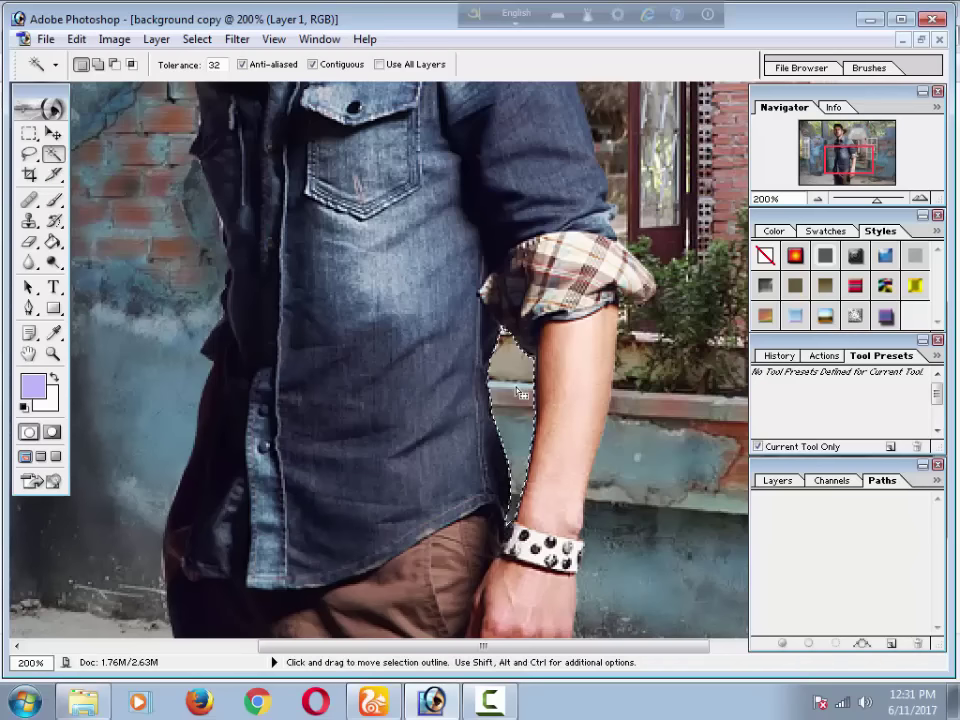
key("m")
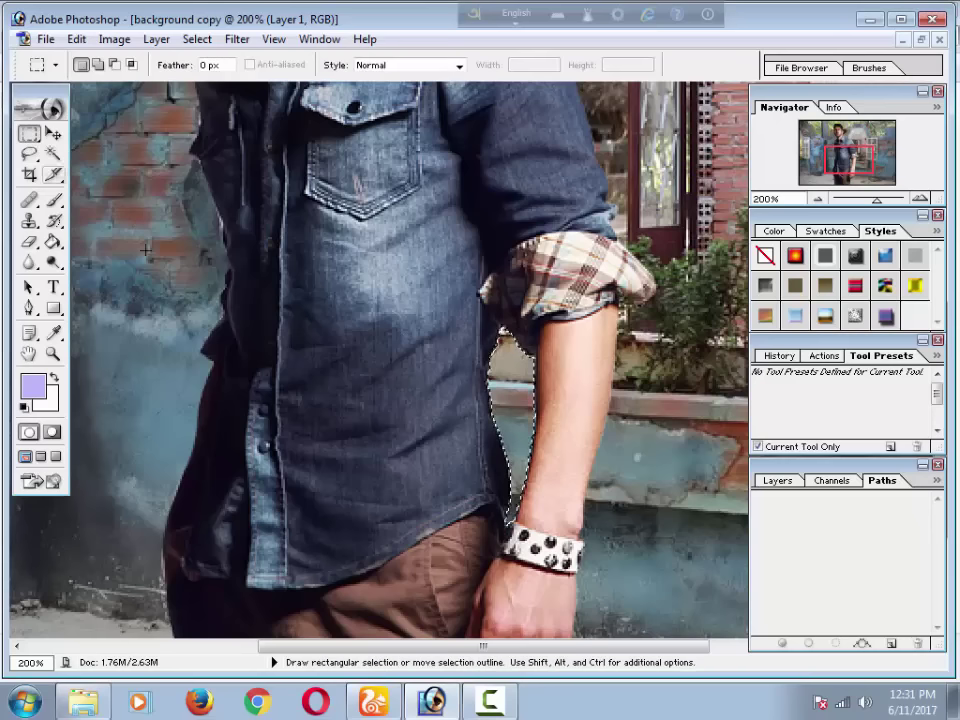
key("ctrl+d")
key("ctrl+minus")
key("ctrl+minus")
key("ctrl+minus")
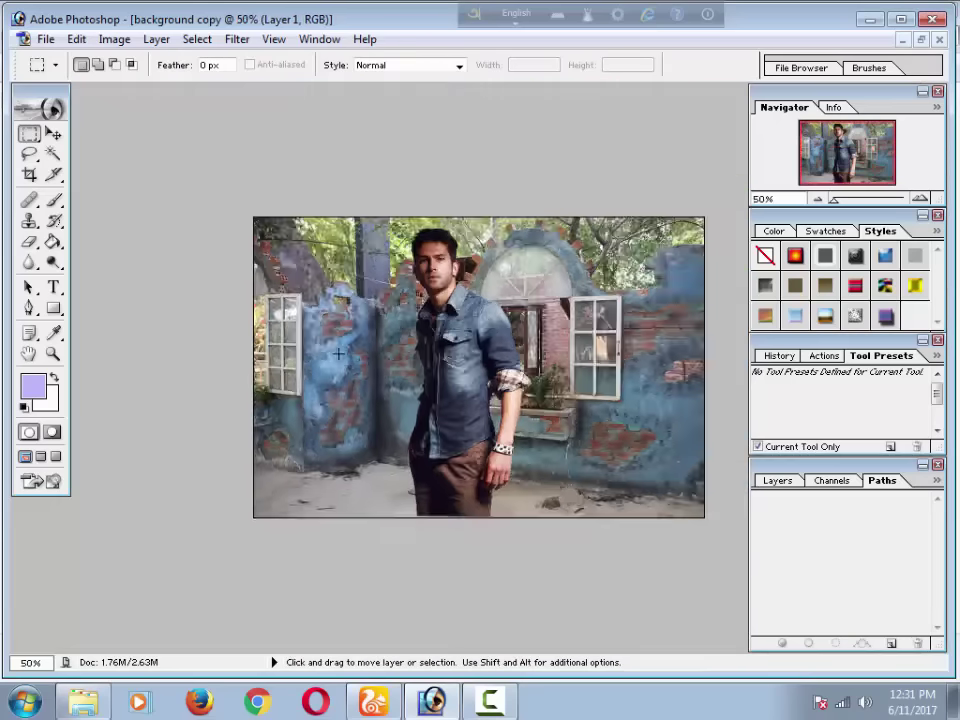
key("ctrl+alt+0")
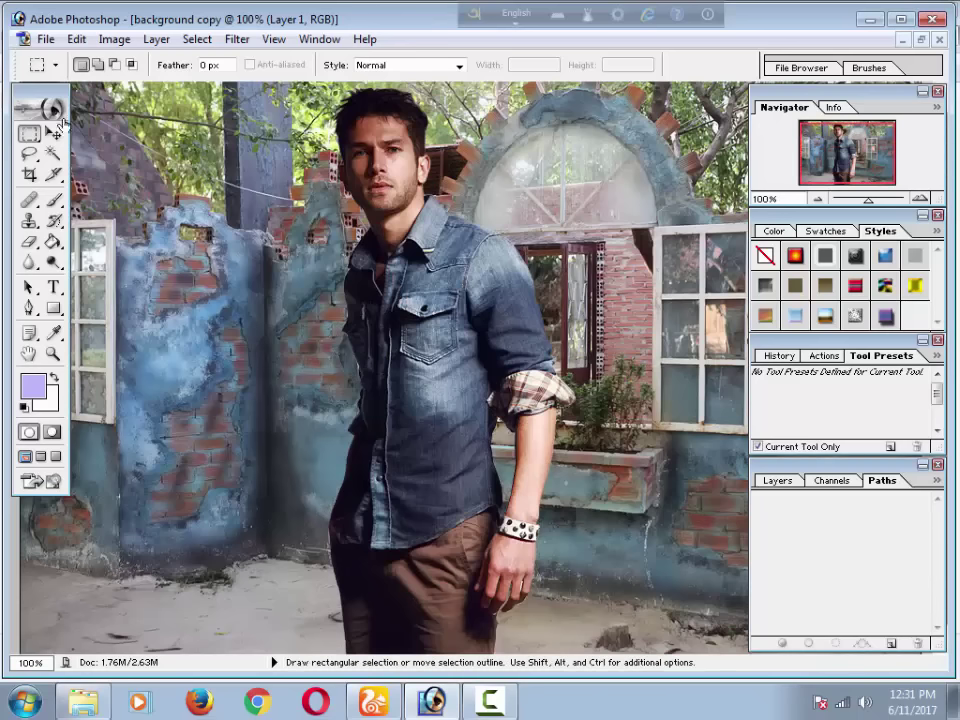
left_click(54, 132)
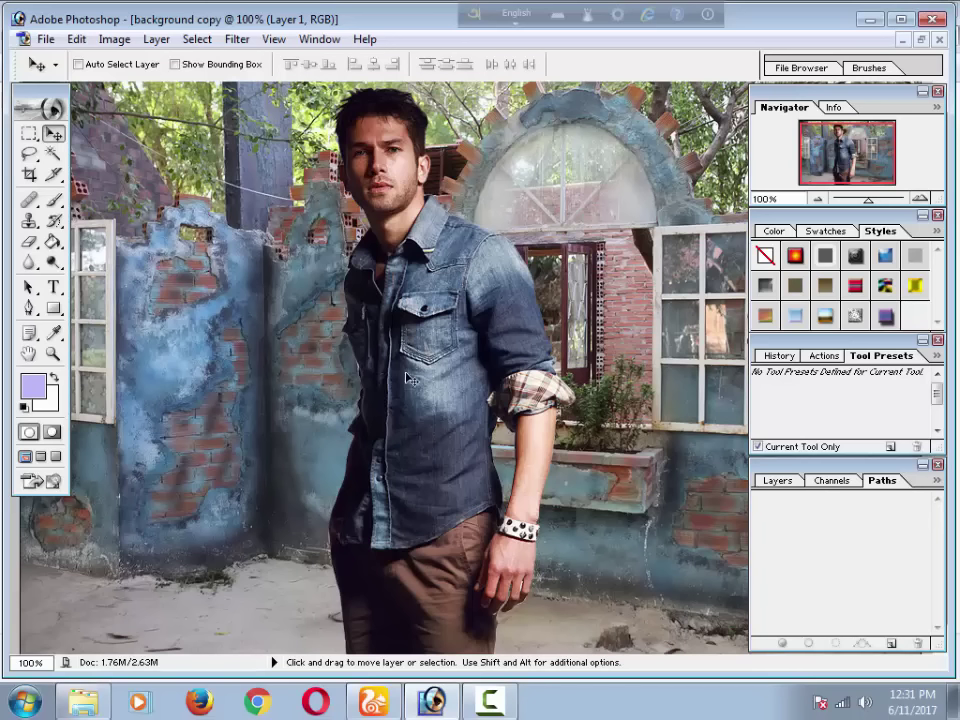
Show the Layers panel and switch between Background and Layer 1.
right_click(399, 167)
left_click(440, 176)
left_click(778, 482)
left_click(835, 574)
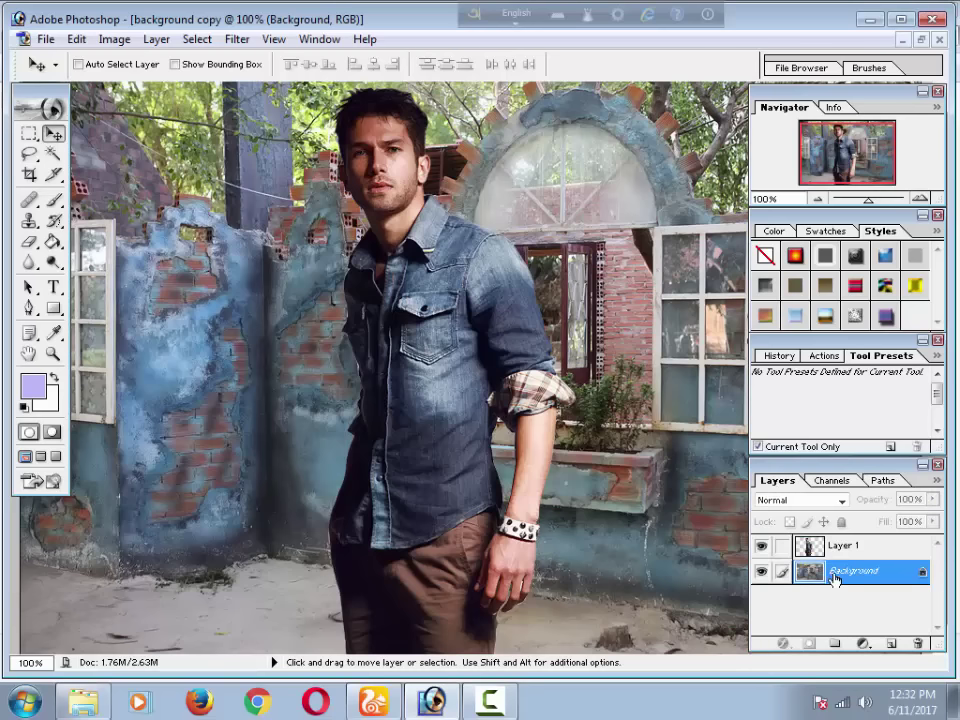
right_click(664, 364)
left_click(630, 450)
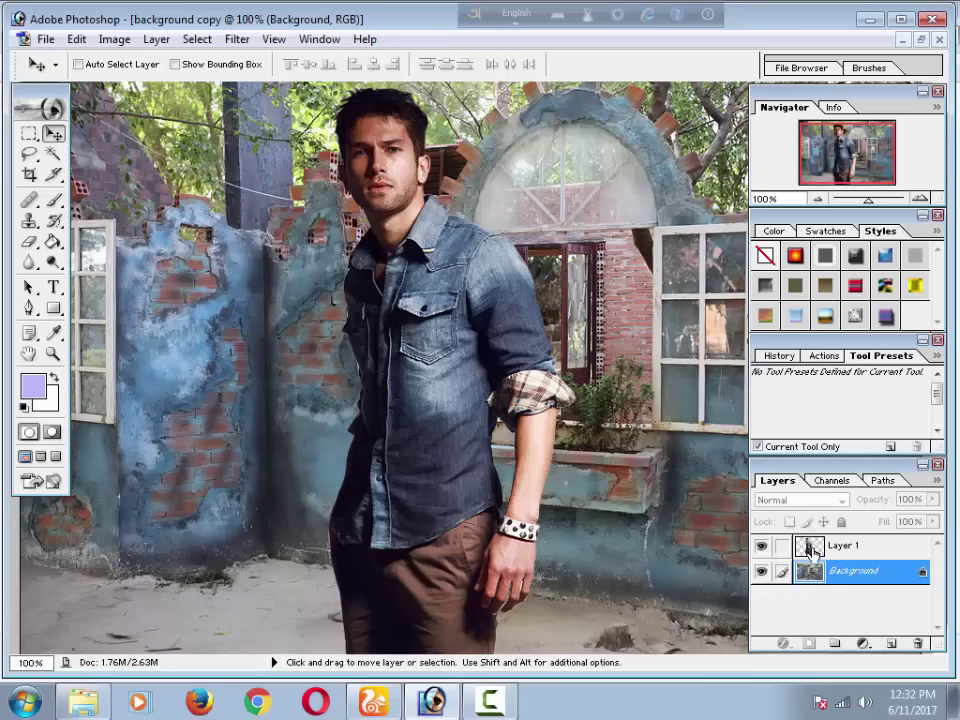
left_click(812, 548)
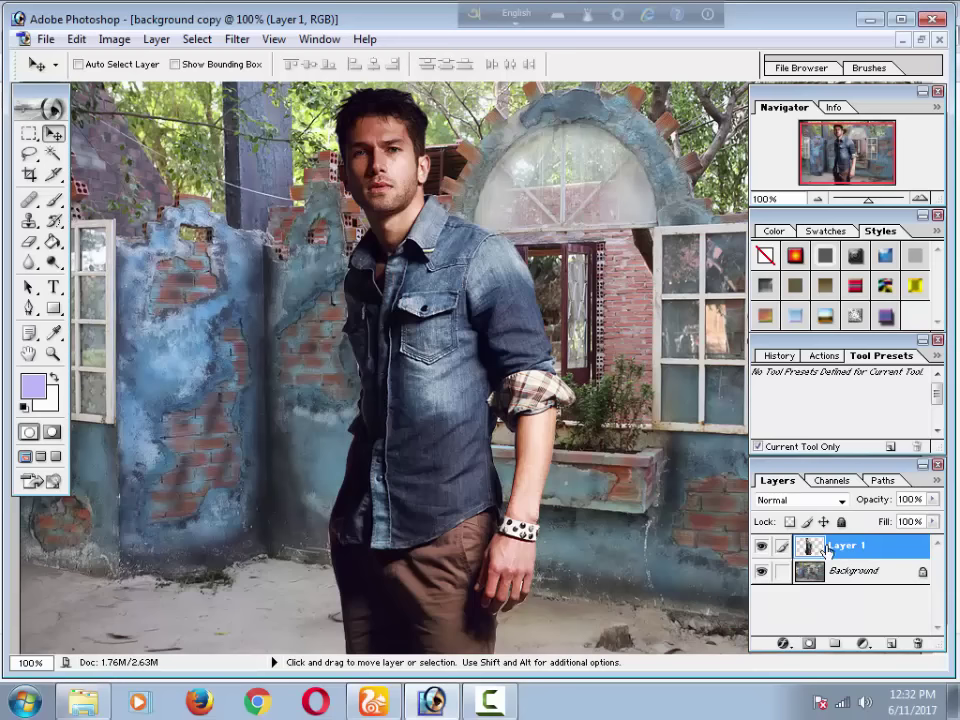
left_click(845, 576)
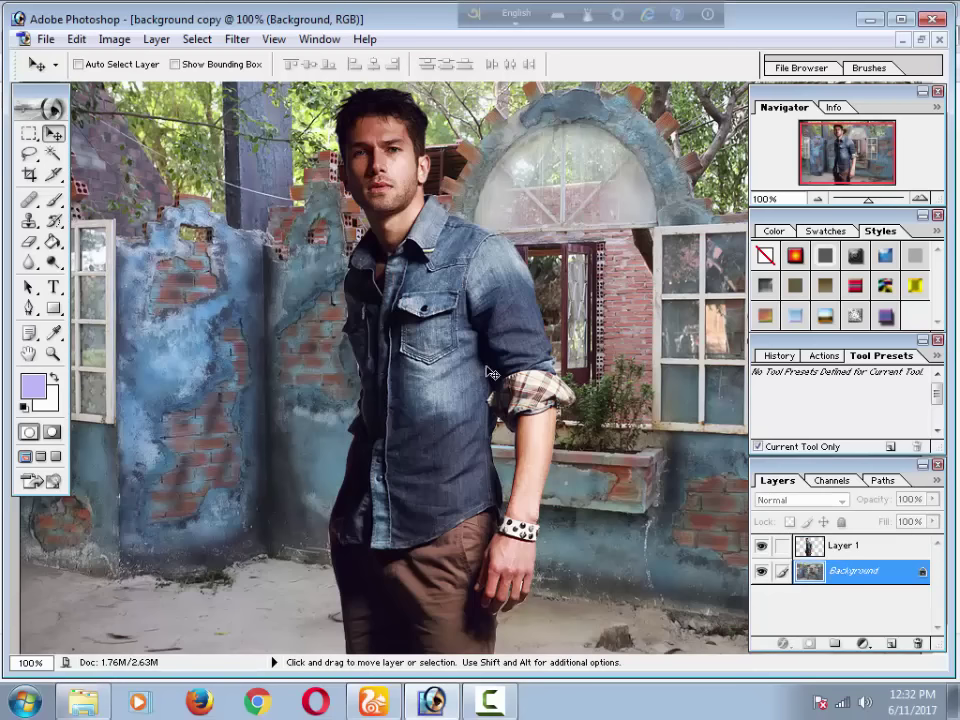
Pick layers from the Move tool's right-click list, ending with Layer 1 active.
right_click(418, 316)
left_click(445, 347)
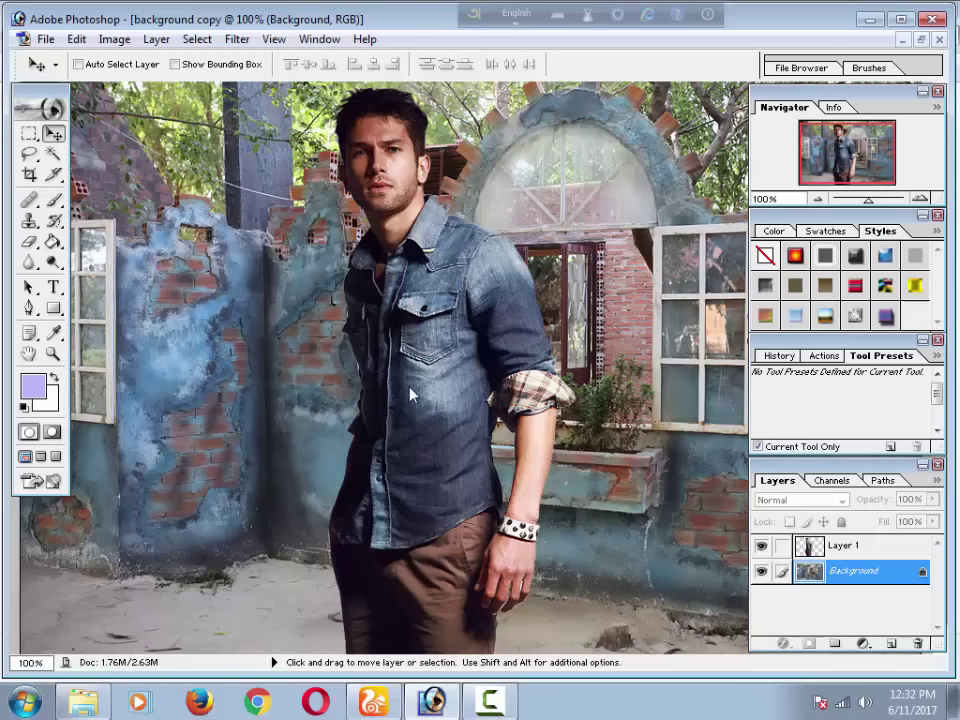
right_click(434, 279)
left_click(476, 285)
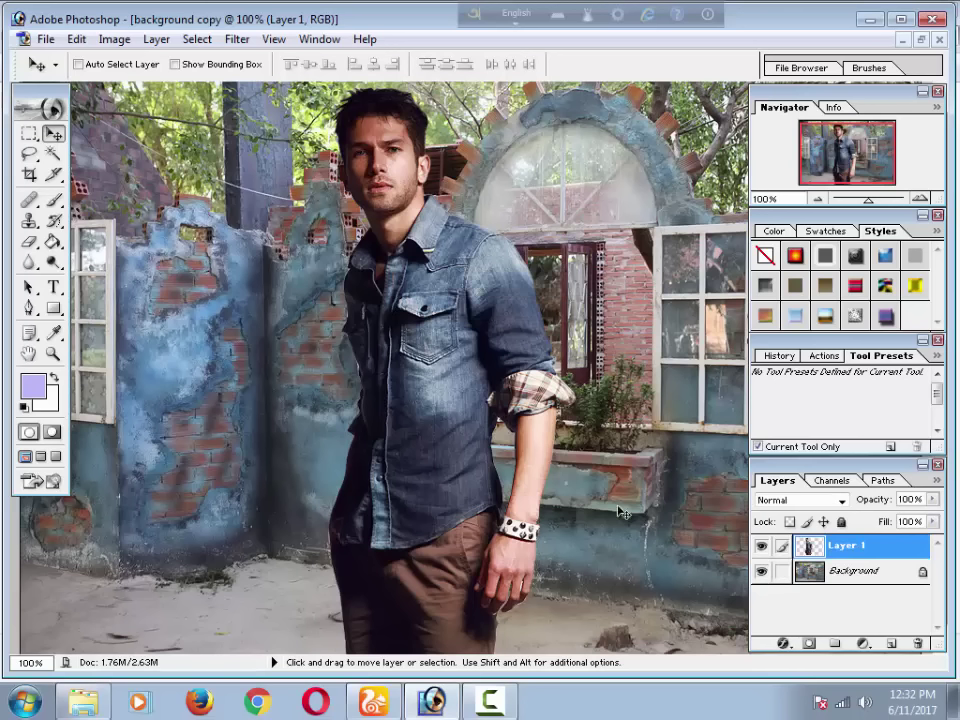
right_click(614, 446)
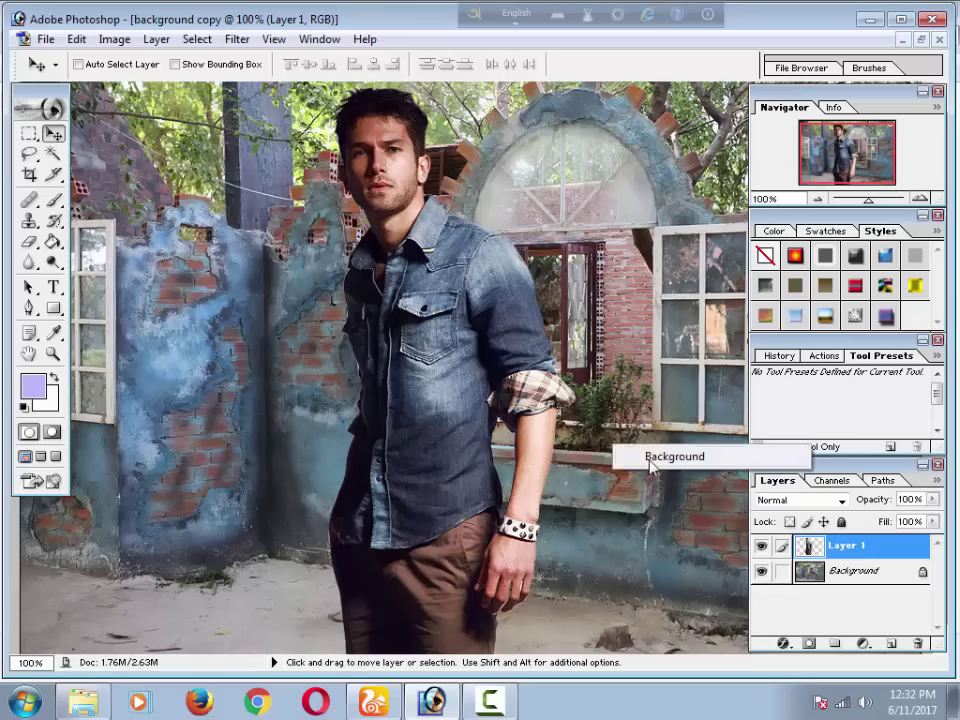
left_click(650, 459)
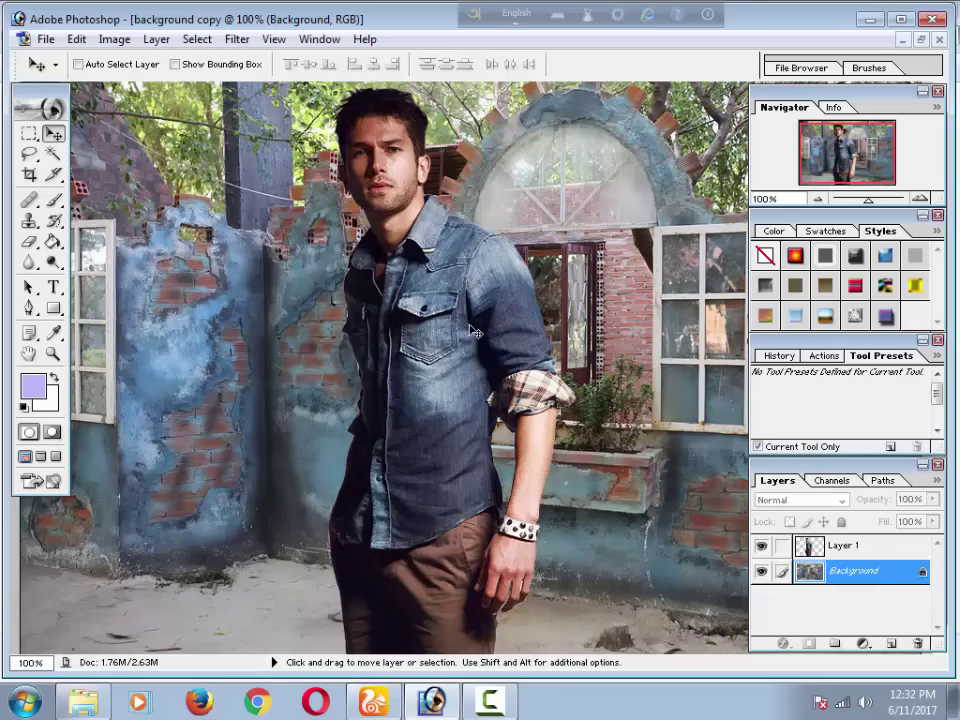
right_click(436, 292)
left_click(478, 301)
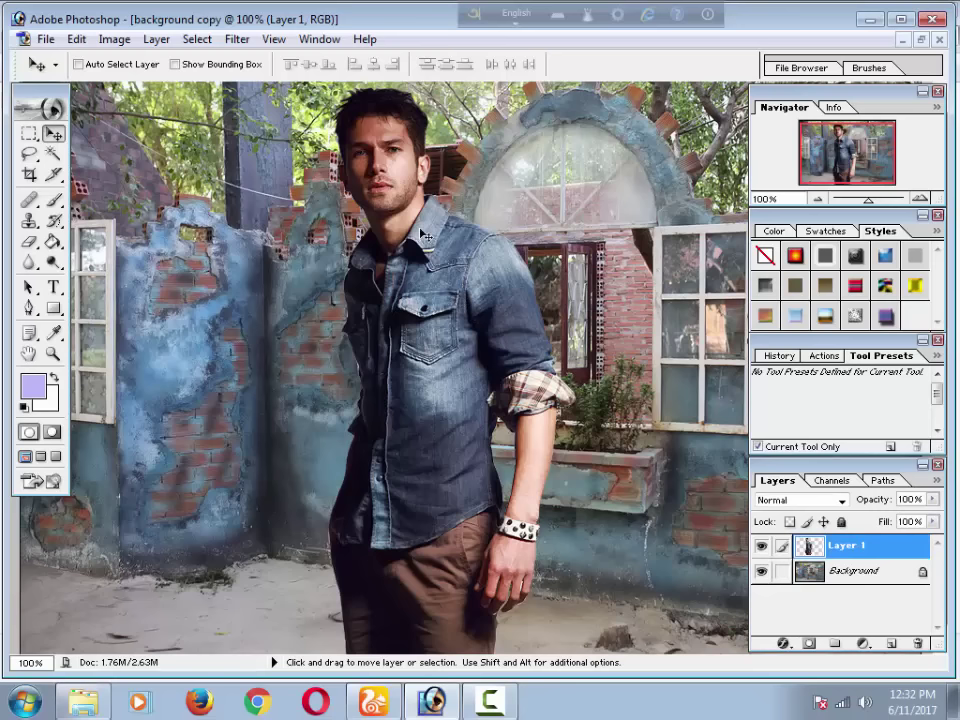
right_click(430, 338)
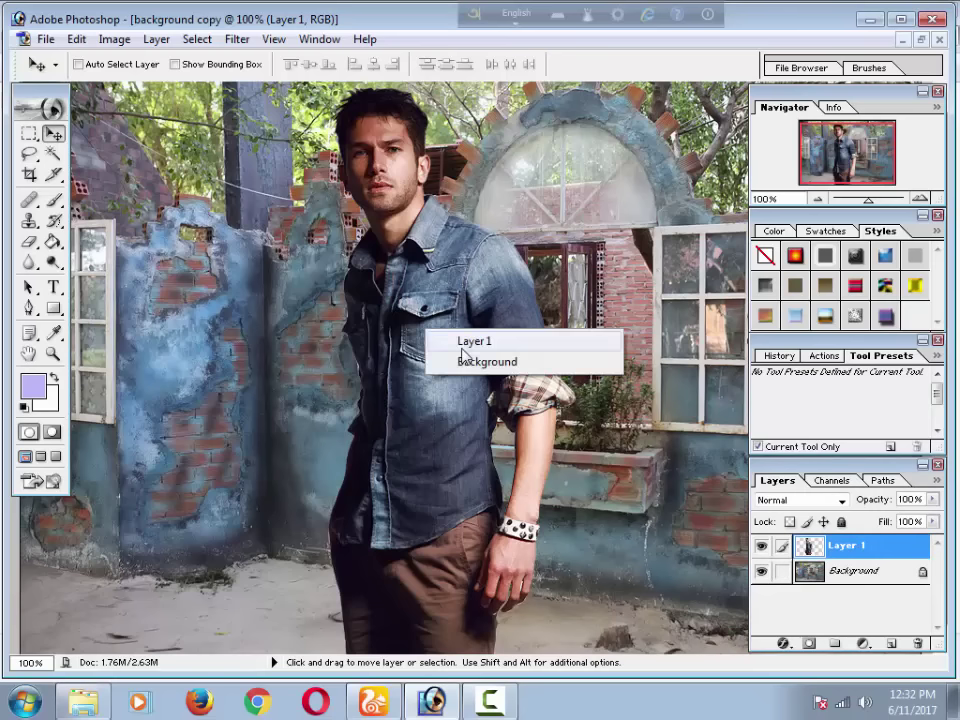
left_click(462, 348)
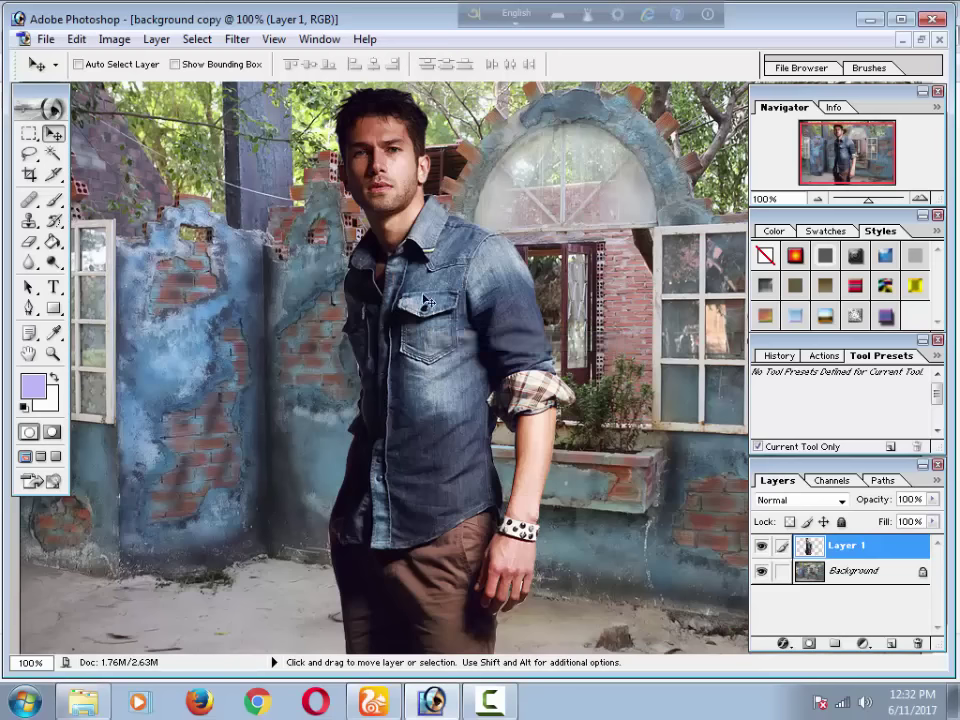
left_click(115, 40)
mouse_move(157, 89)
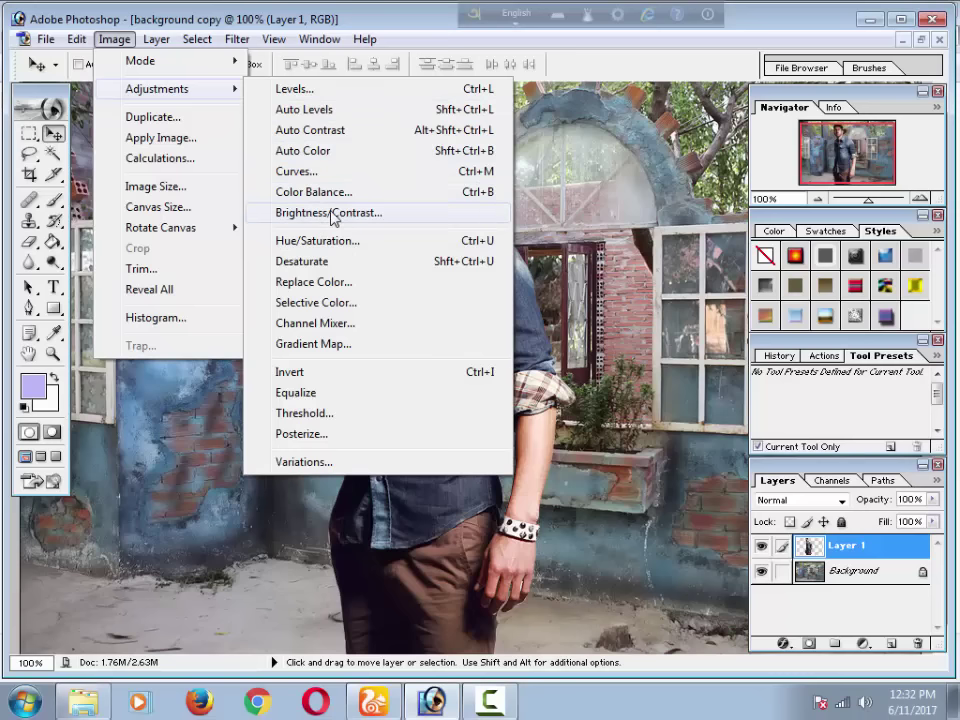
left_click(333, 213)
mouse_move(440, 341)
left_mouse_down()
mouse_move(456, 343)
mouse_move(443, 342)
left_mouse_up()
left_click_drag(440, 391, 446, 391)
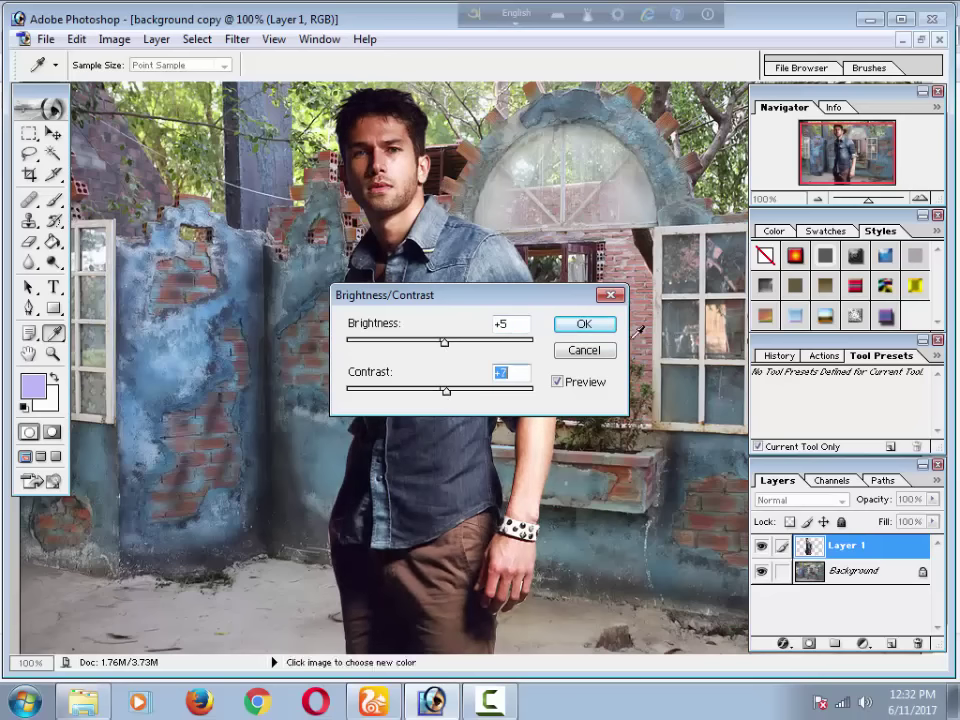
left_click(600, 352)
key("v")
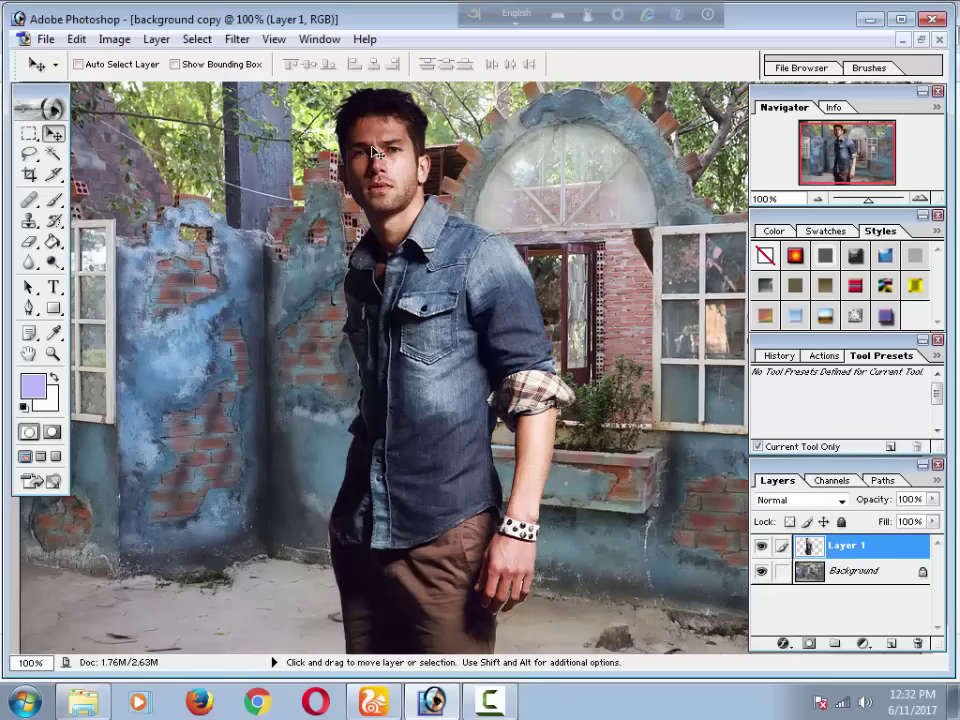
Zoom in on the man's face and select the Dodge tool.
left_click(470, 315, "ctrl")
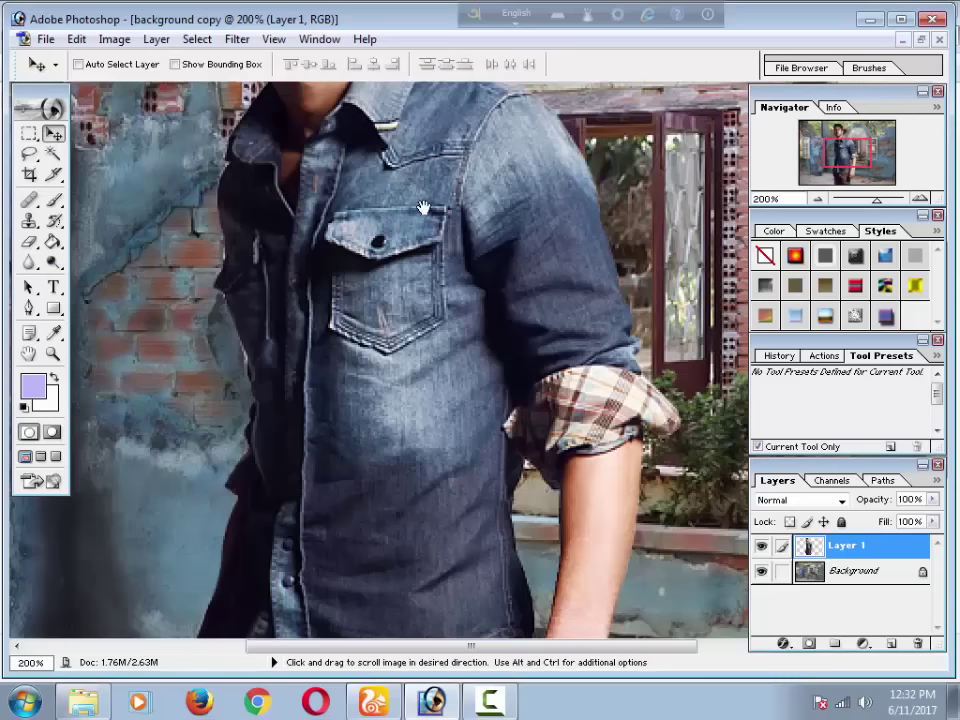
left_click_drag(310, 150, 387, 403)
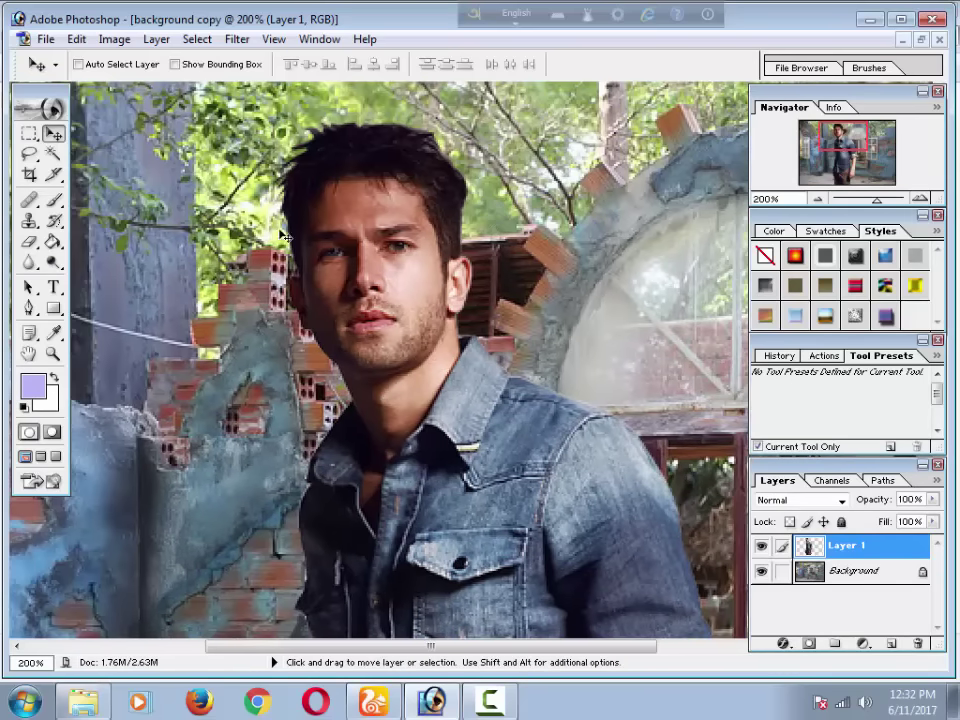
left_click(54, 263)
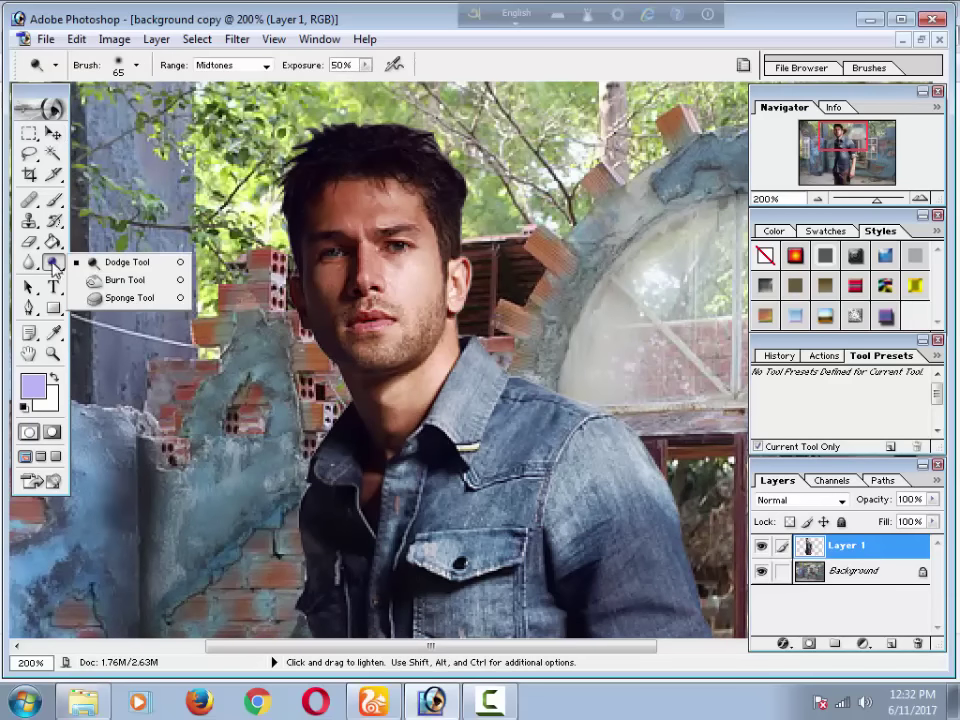
left_click(118, 266)
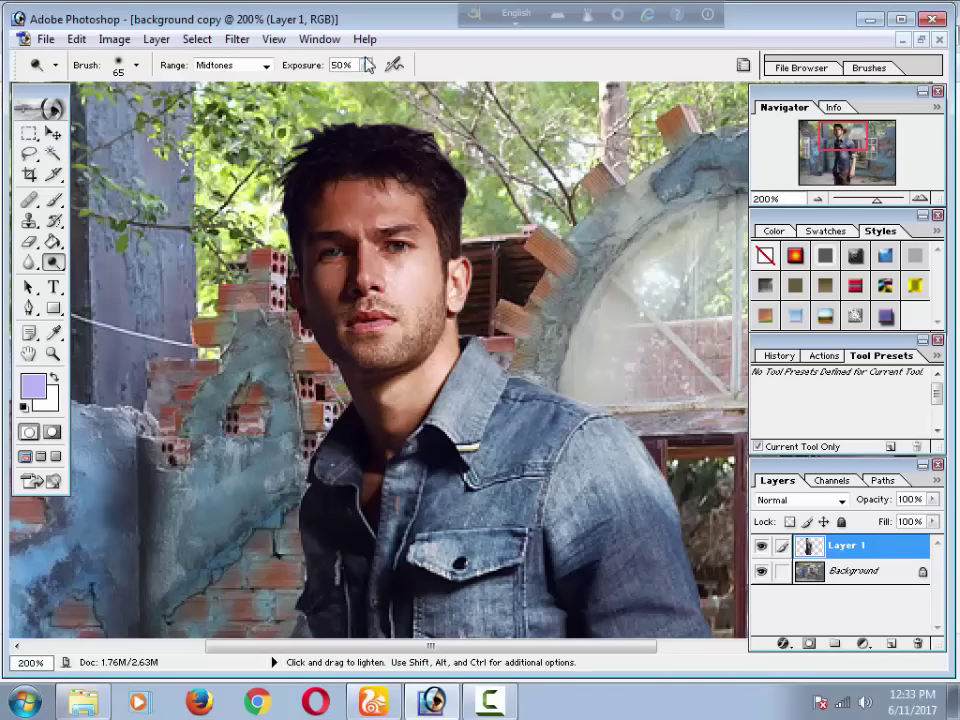
Set Dodge exposure to 12% and lighten the shirt from chest to collar at 100%.
left_click_drag(368, 68, 337, 92)
left_click_drag(337, 92, 336, 98)
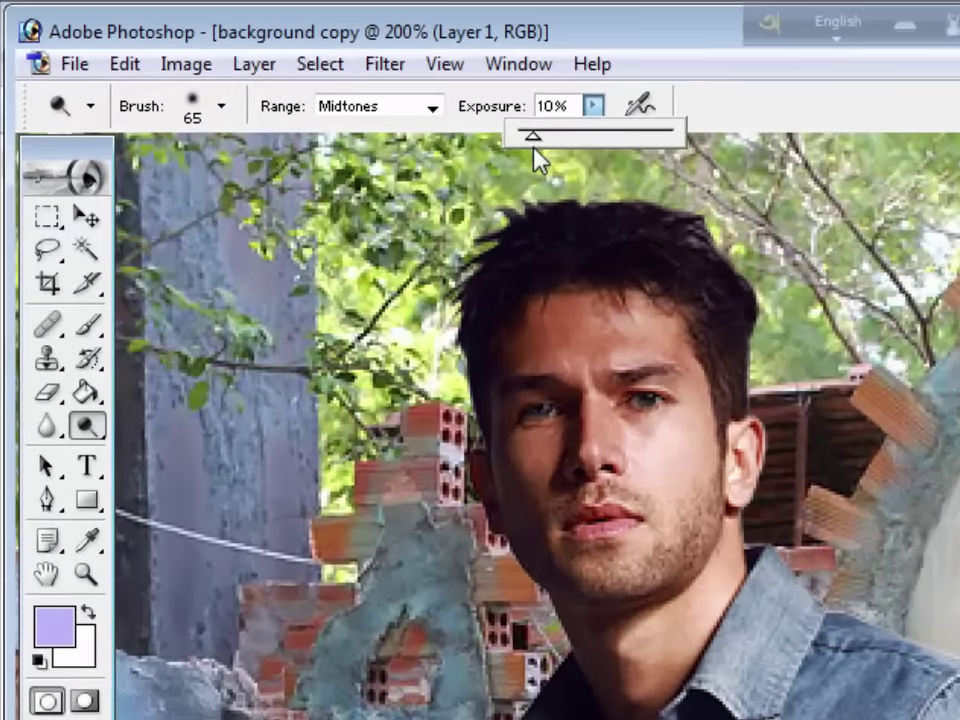
left_click_drag(540, 160, 541, 153)
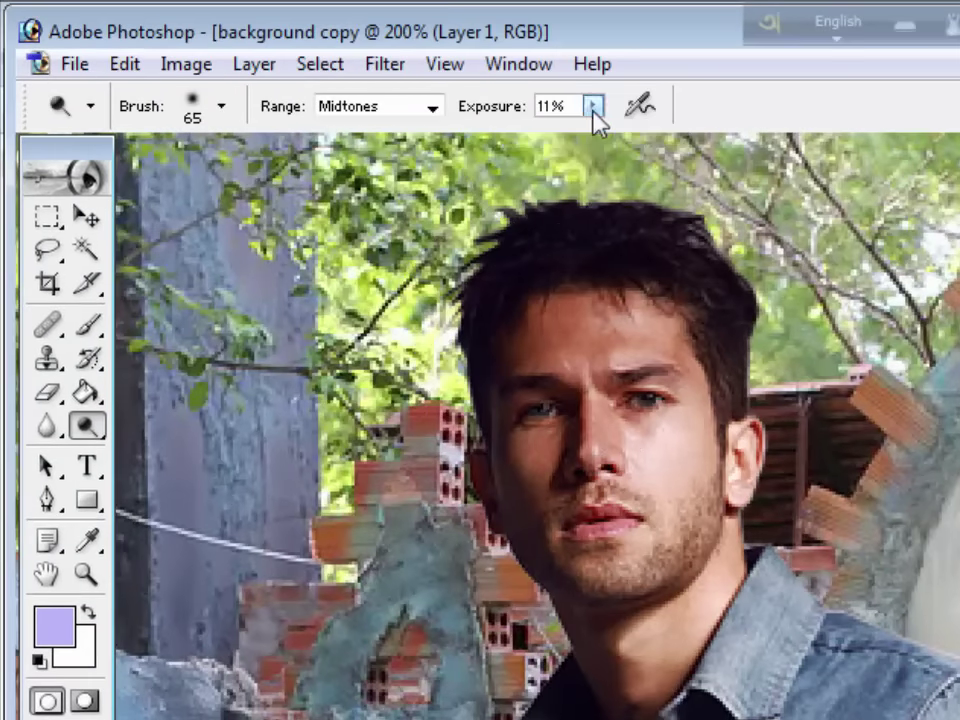
left_click_drag(566, 106, 518, 104)
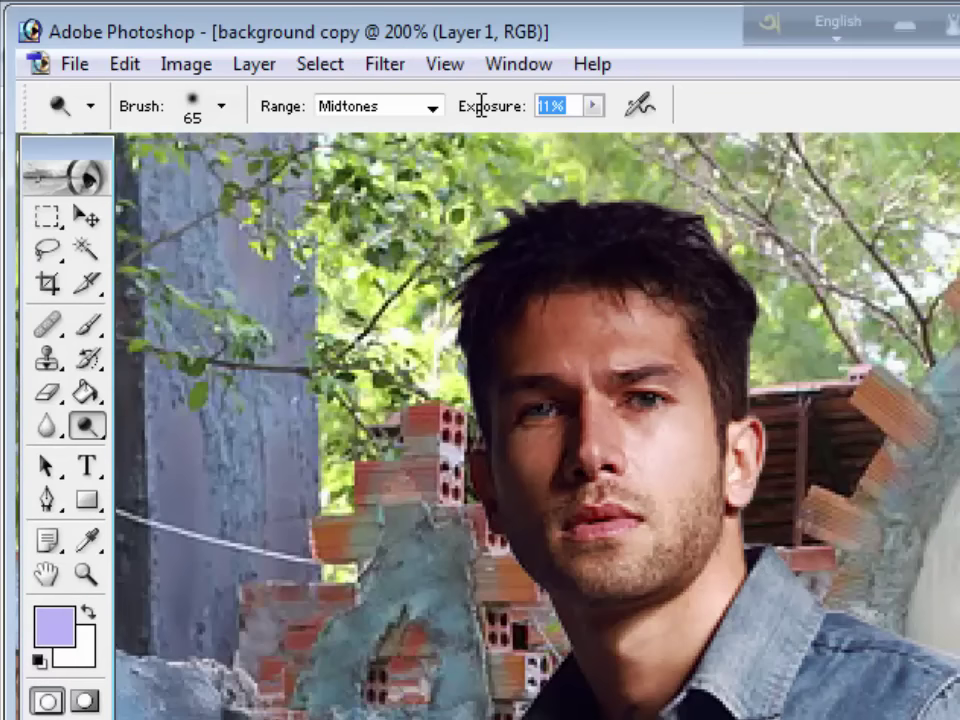
type("12")
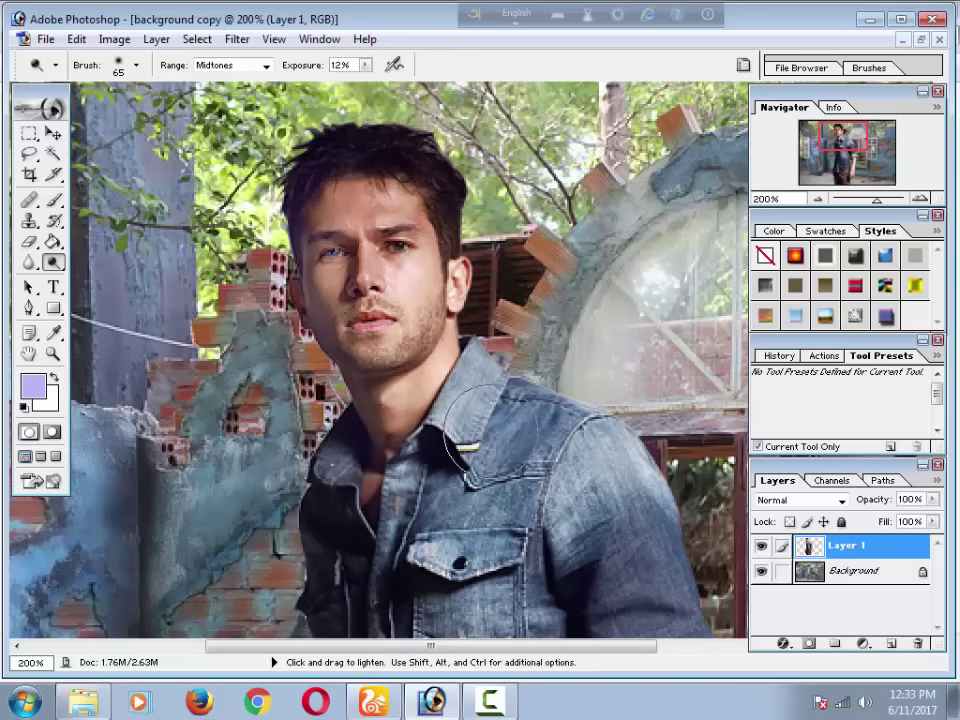
key("ctrl+0")
key("ctrl+alt+0")
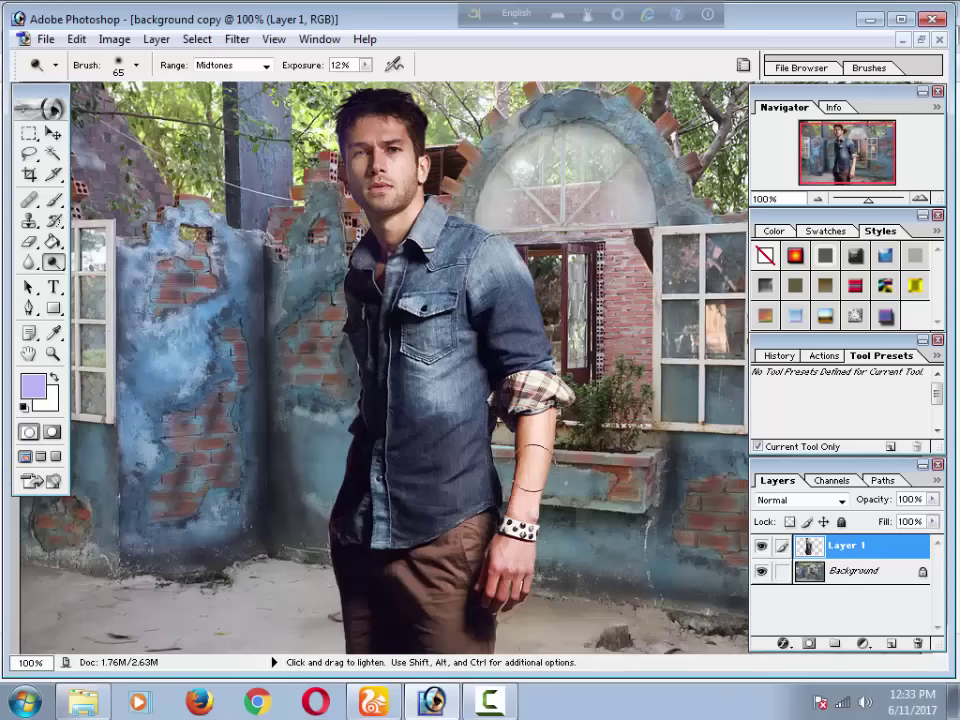
left_click_drag(396, 362, 385, 231)
Set up the Blur tool with a 40 px brush and 12% strength, zoomed to 300%.
left_click(31, 263)
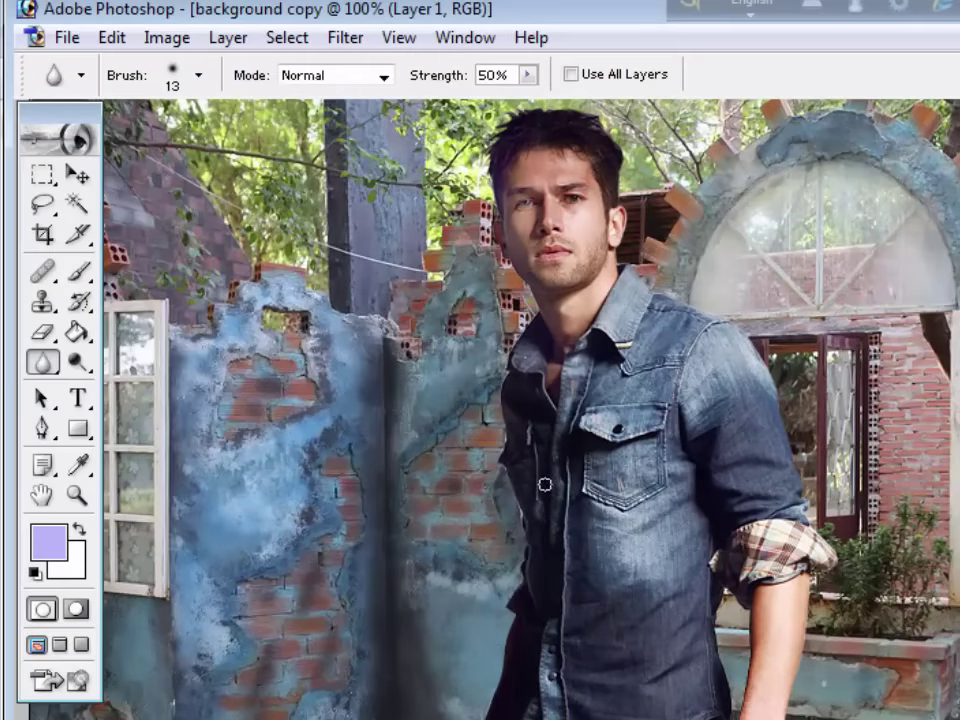
key("bracketright")
key("bracketright")
key("bracketright")
left_click_drag(515, 77, 455, 76)
type("1")
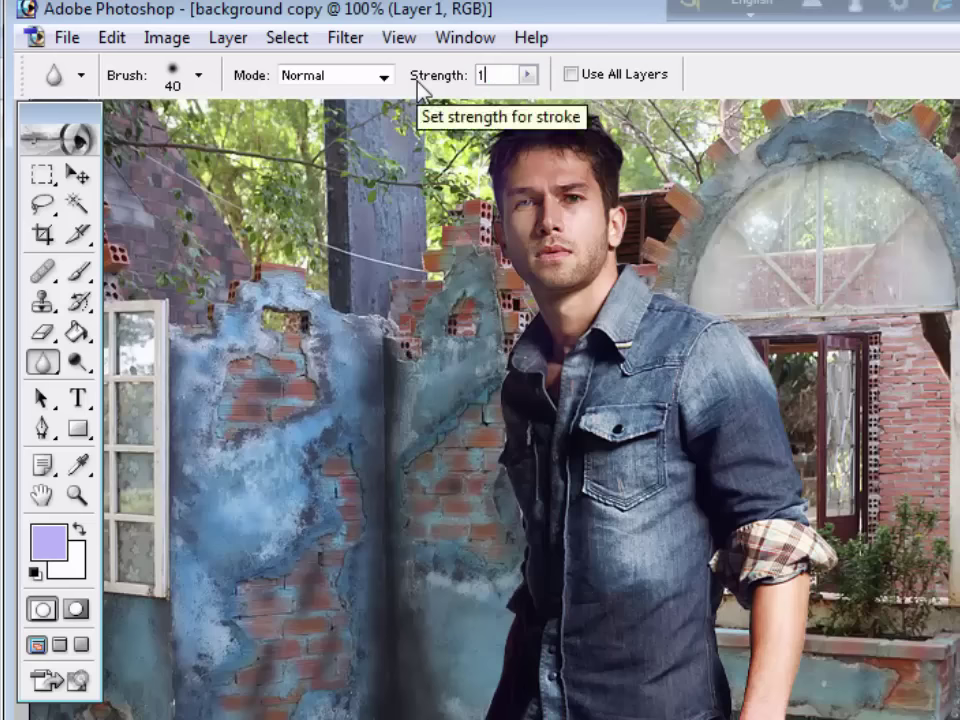
type("2")
key("Return")
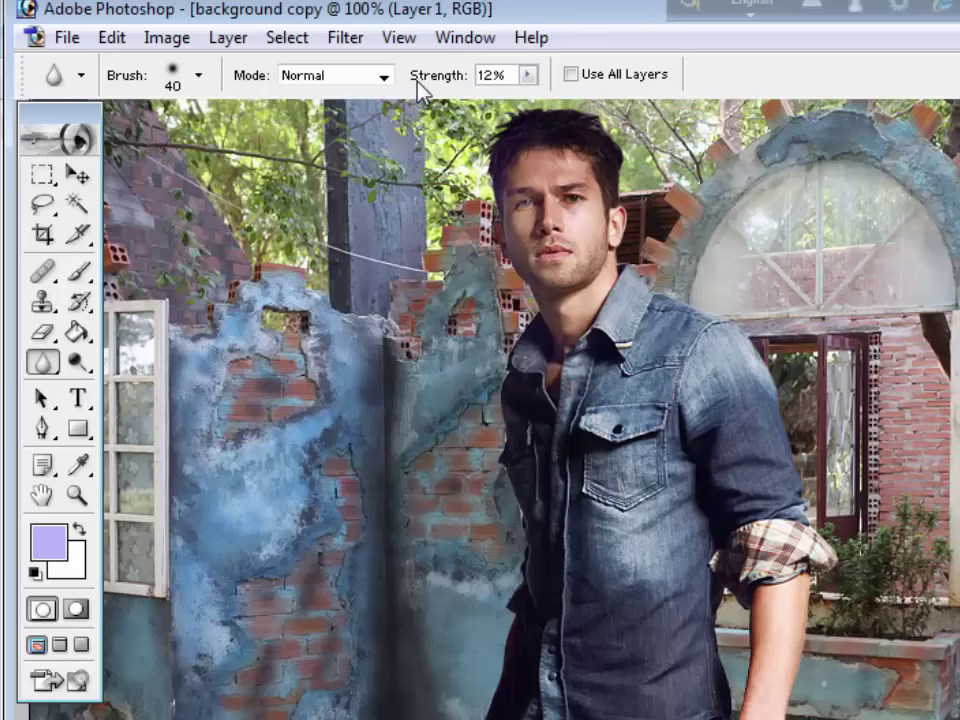
key("ctrl+plus")
key("ctrl+plus")
Blur the right edge of the man's hair down to the jaw.
mouse_move(444, 410)
left_mouse_down()
mouse_move(705, 482)
mouse_move(544, 420)
mouse_move(507, 71)
left_mouse_up()
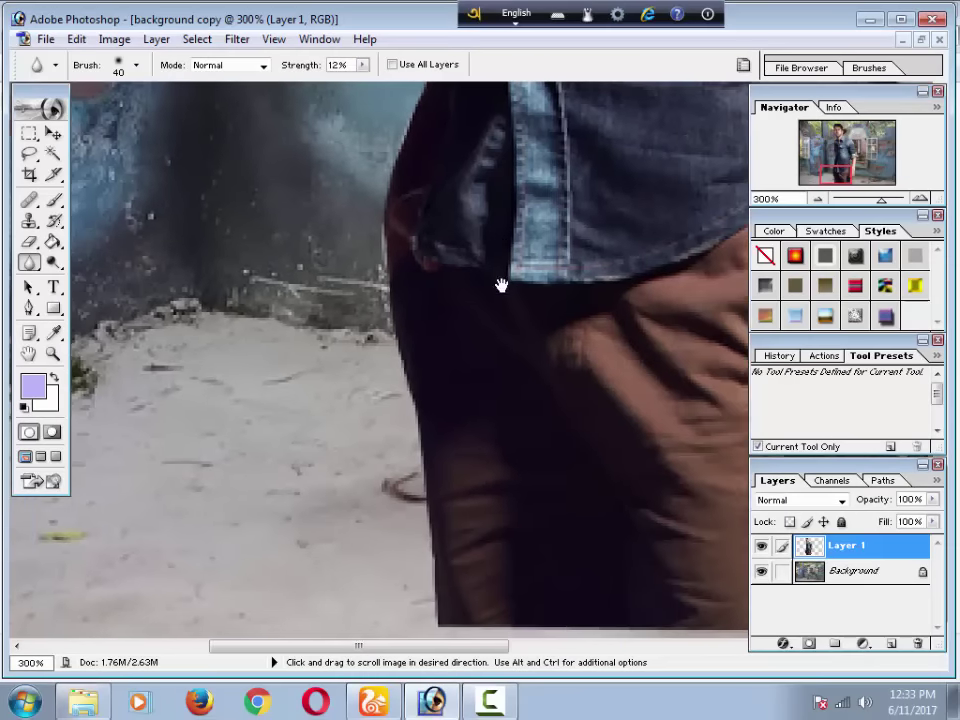
left_click_drag(501, 286, 481, 286)
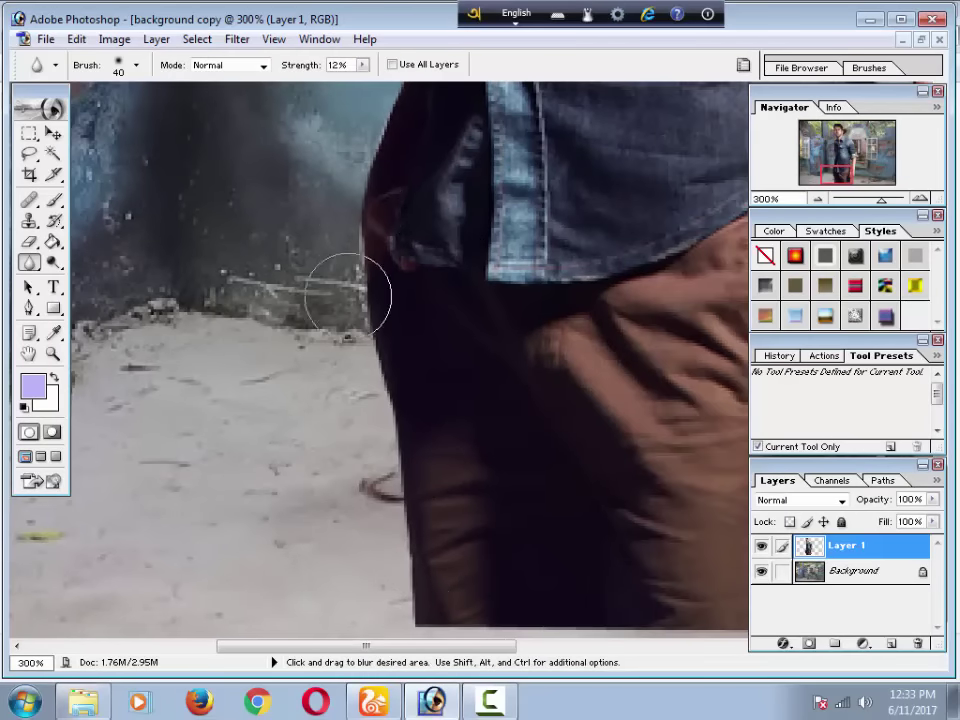
left_click_drag(353, 289, 372, 580)
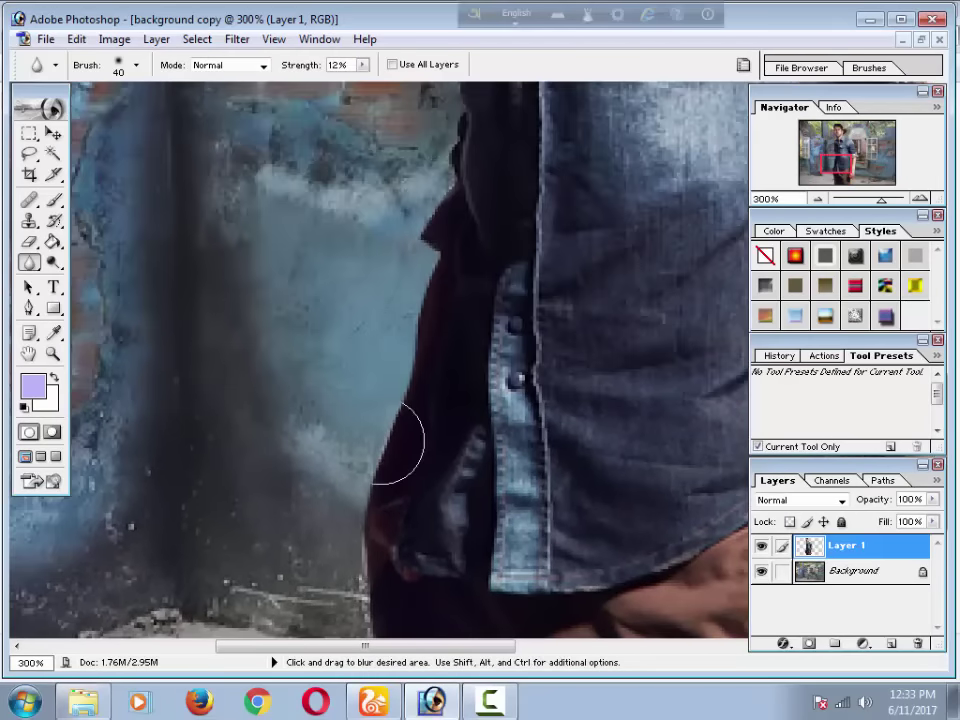
left_click_drag(450, 193, 450, 553)
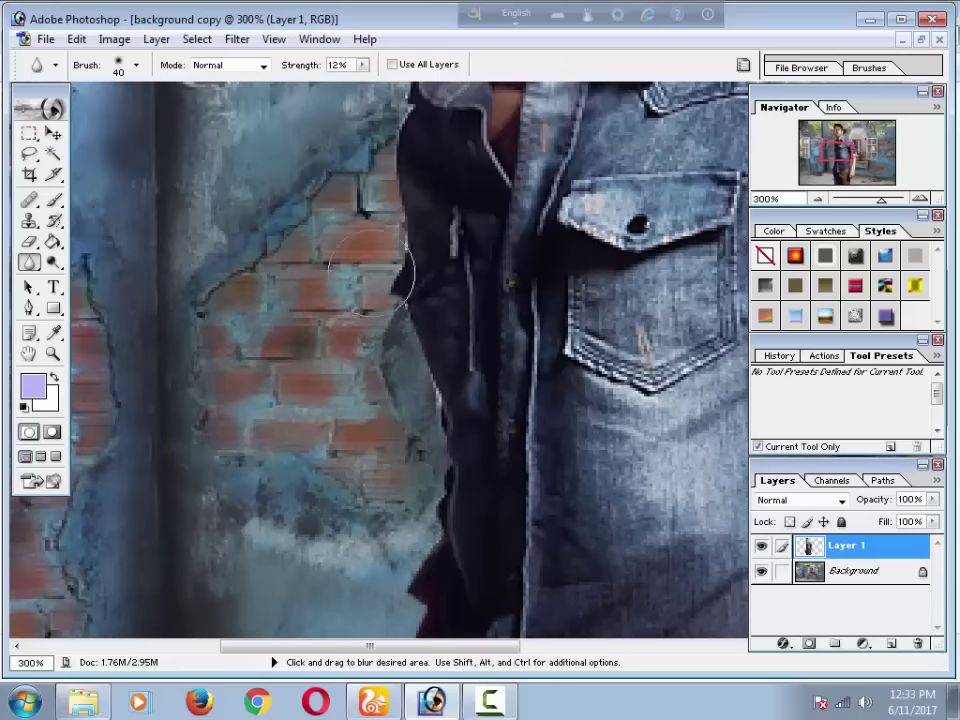
left_click_drag(448, 253, 460, 585)
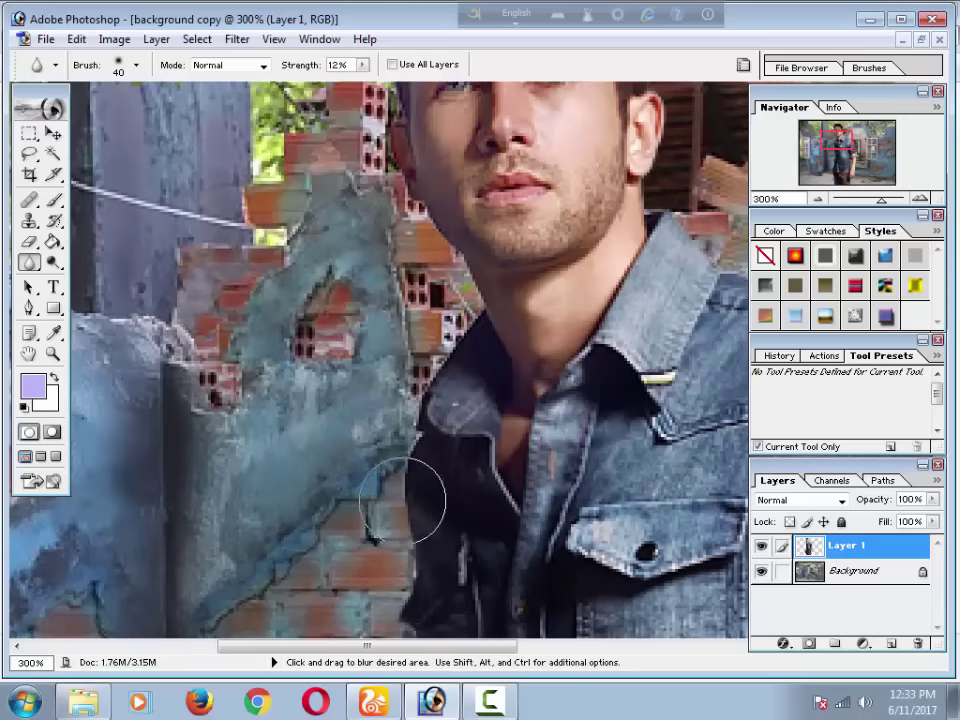
left_click_drag(435, 174, 505, 419)
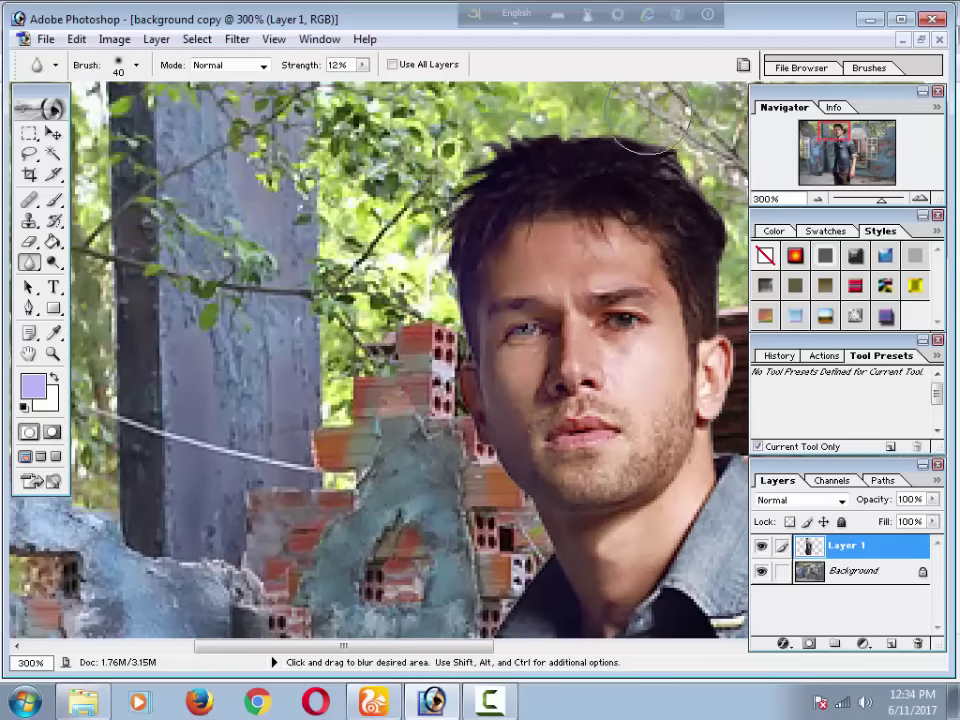
mouse_move(654, 160)
left_mouse_down()
mouse_move(714, 440)
mouse_move(105, 284)
left_mouse_up()
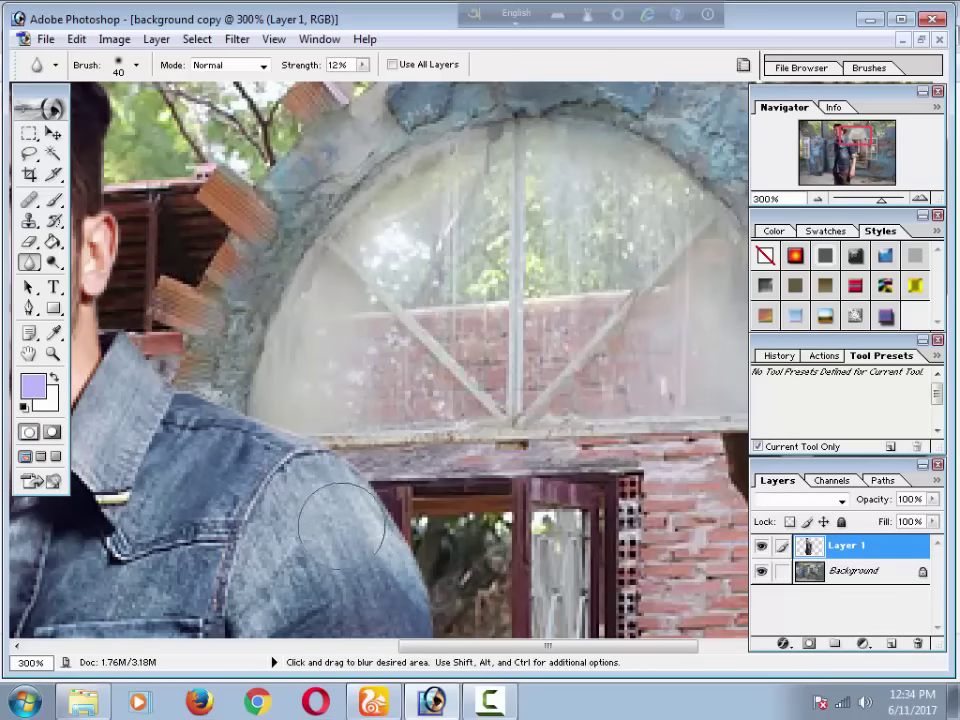
Soften the edges near the fingers and trousers, then zoom out to the whole image.
left_click_drag(430, 585, 490, 155)
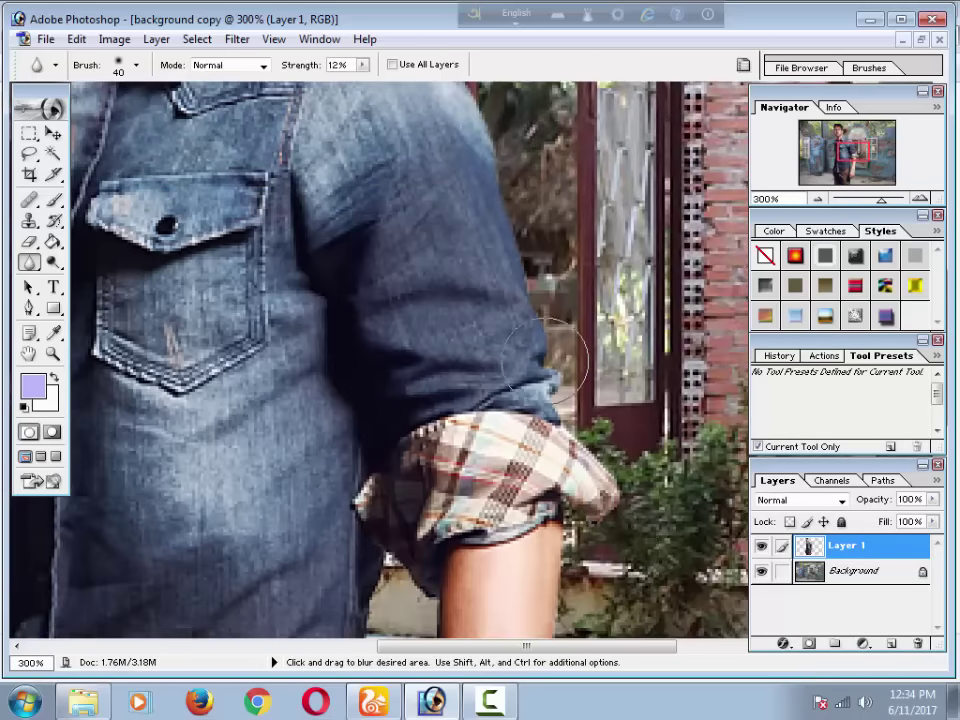
left_click_drag(545, 580, 530, 220)
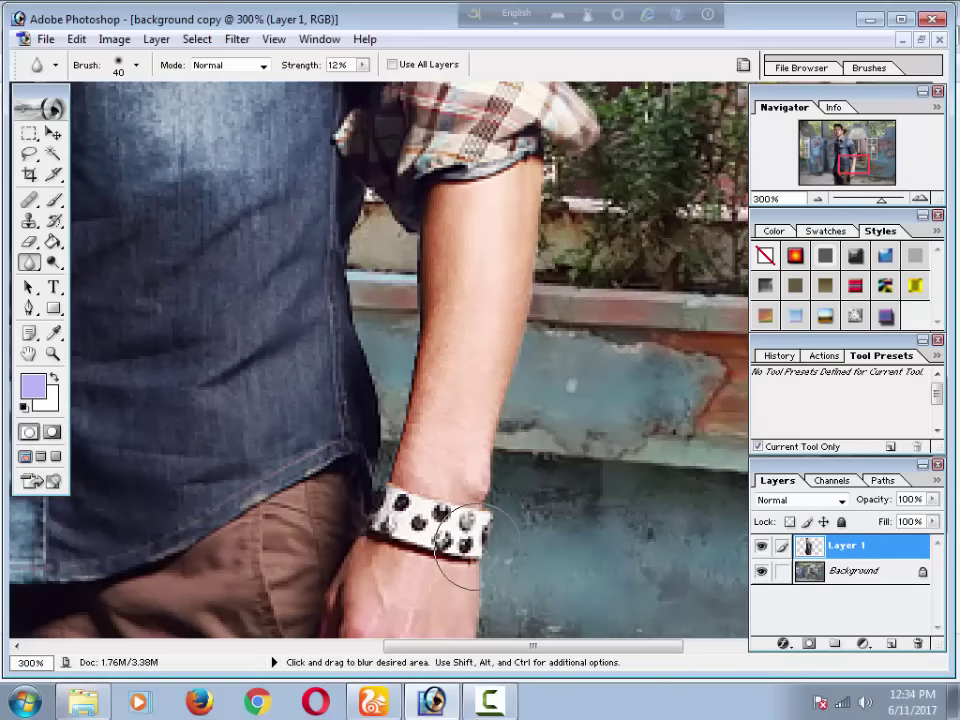
left_click_drag(469, 484, 549, 184)
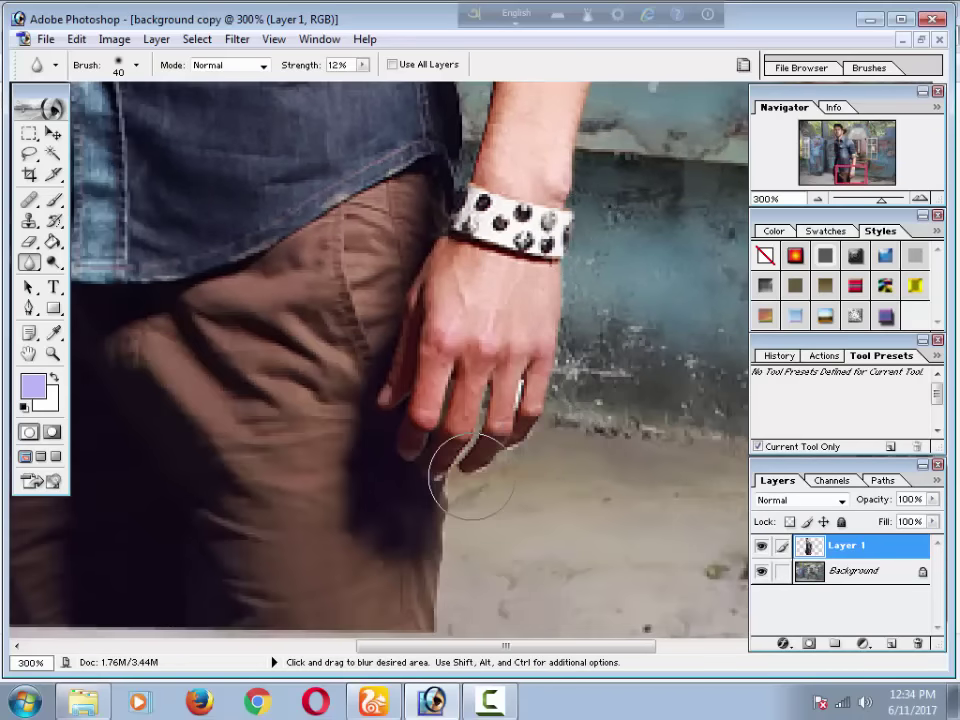
left_click_drag(481, 488, 414, 574)
key("space")
left_click_drag(357, 497, 681, 388)
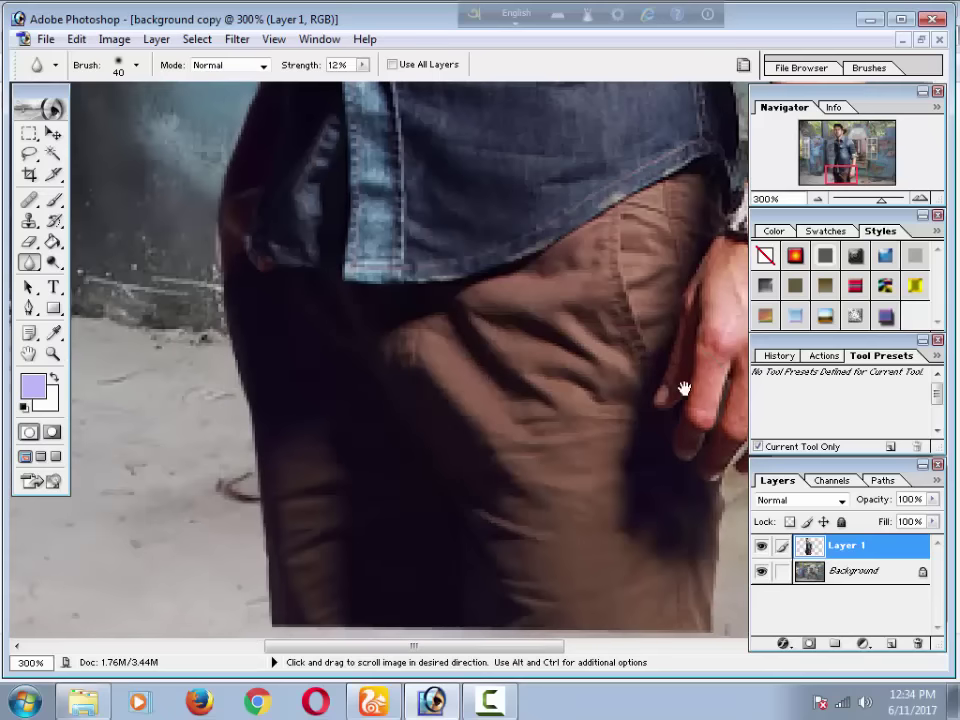
left_click_drag(394, 315, 347, 490)
left_click_drag(400, 250, 418, 396)
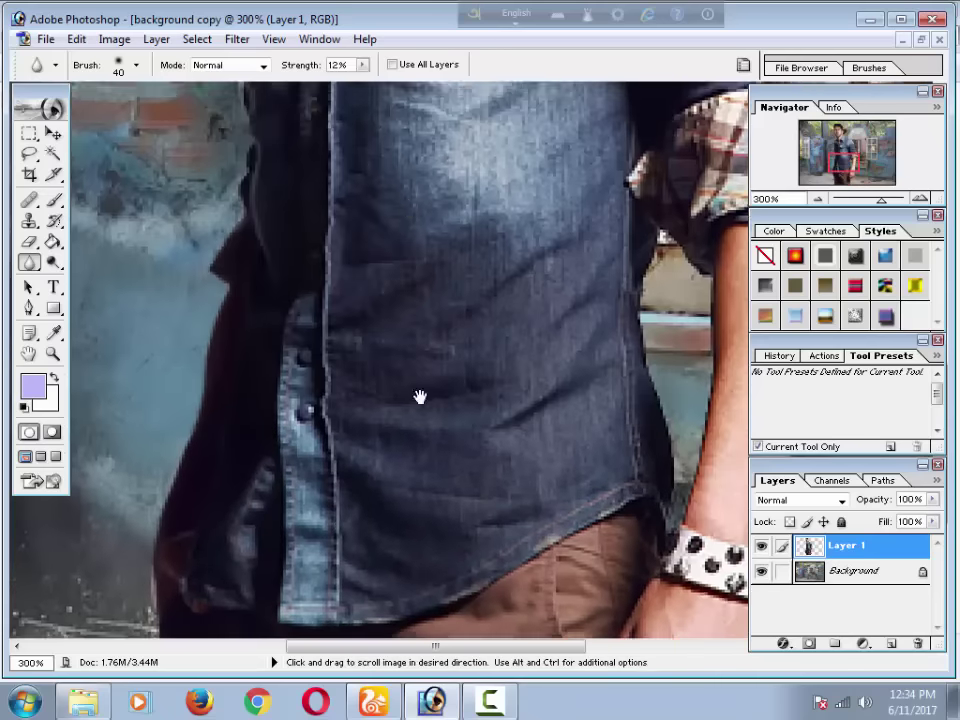
mouse_move(430, 250)
left_mouse_down()
mouse_move(443, 403)
mouse_move(418, 403)
left_mouse_up()
left_click_drag(480, 250, 494, 449)
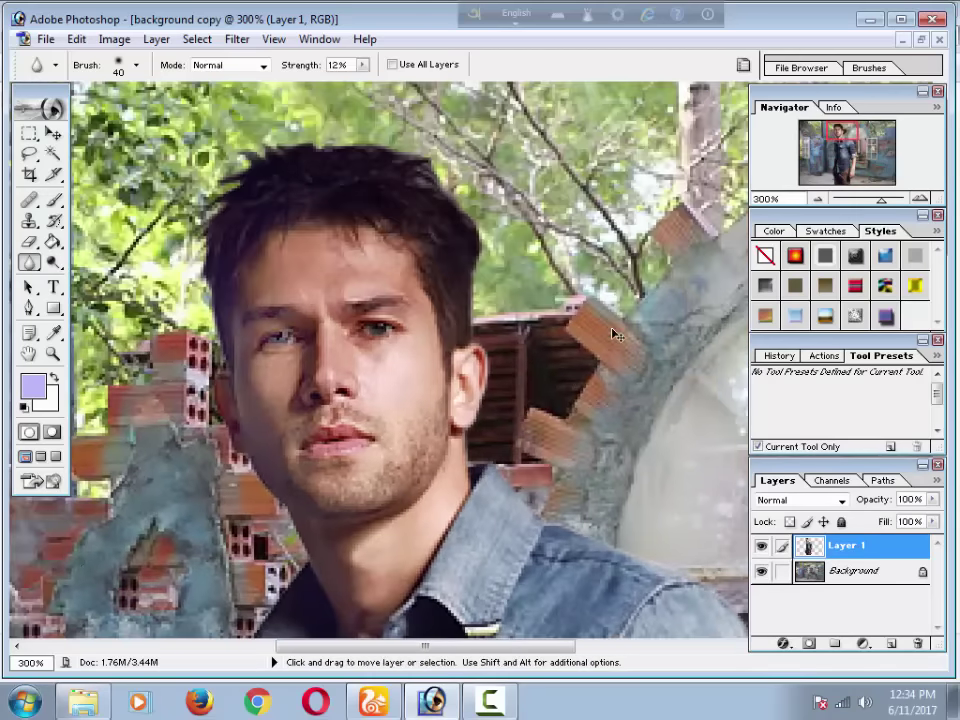
key("ctrl+minus")
key("ctrl+minus")
key("ctrl+minus")
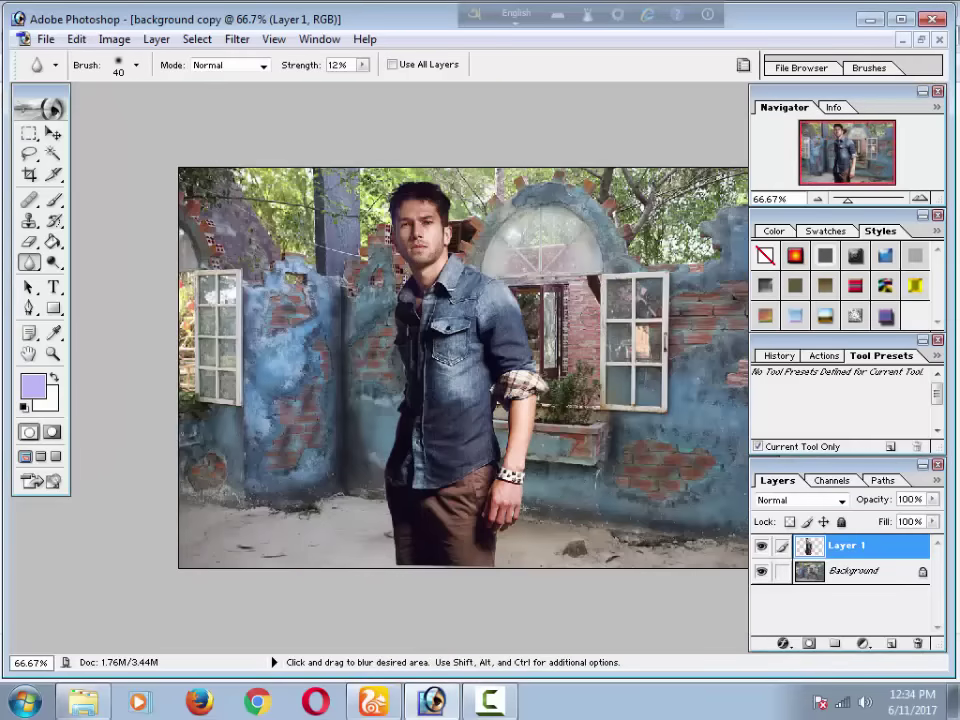
Start a Save As to the Desktop in JPEG format.
left_click(45, 39)
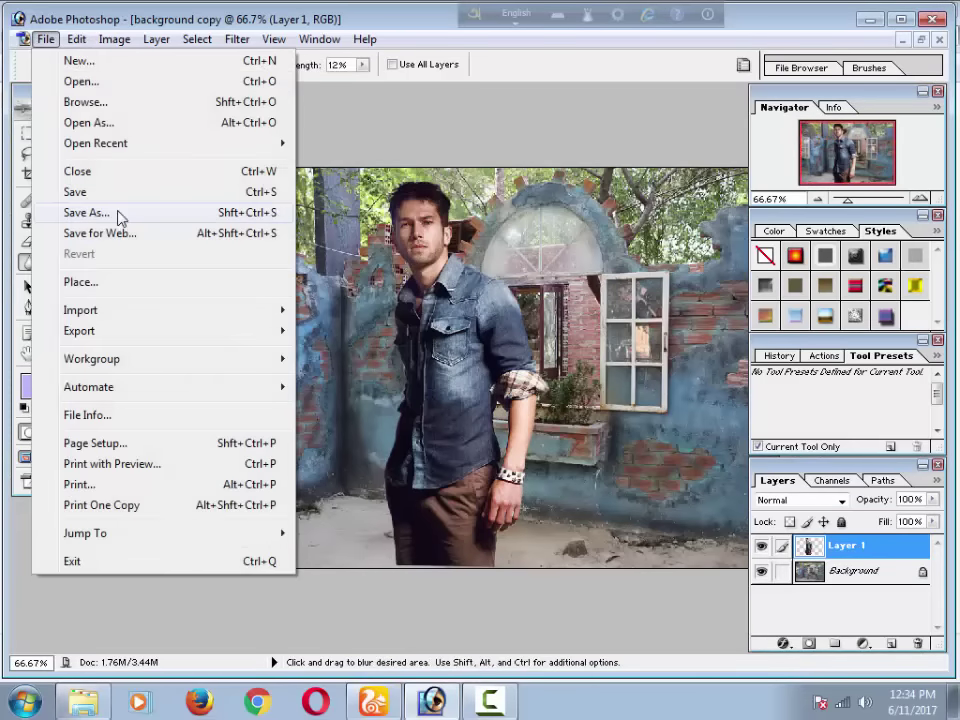
left_click(117, 214)
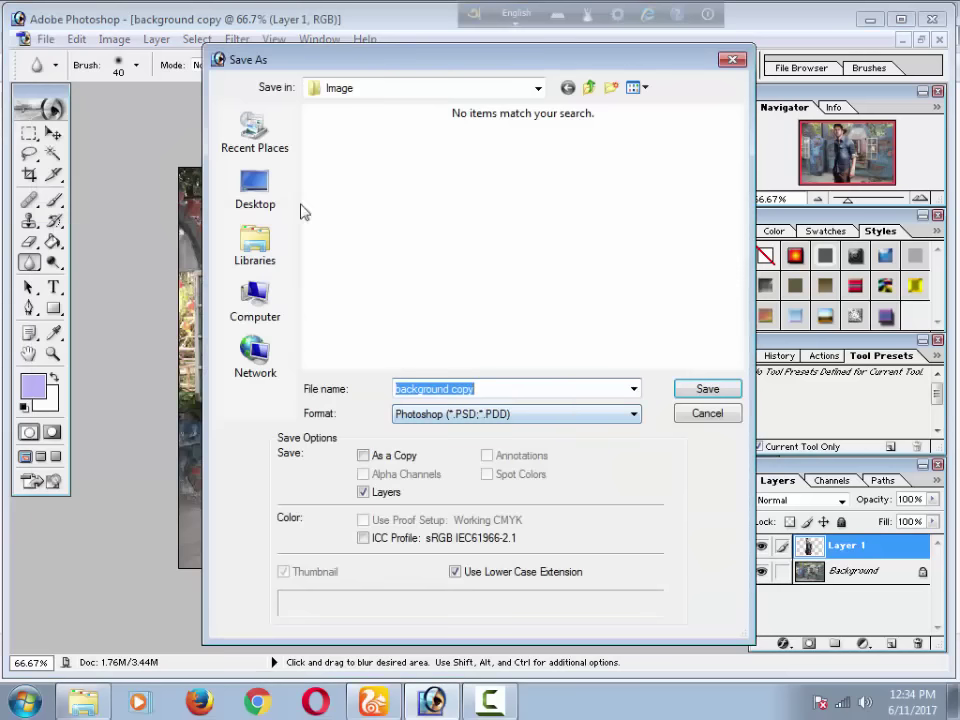
left_click(528, 414)
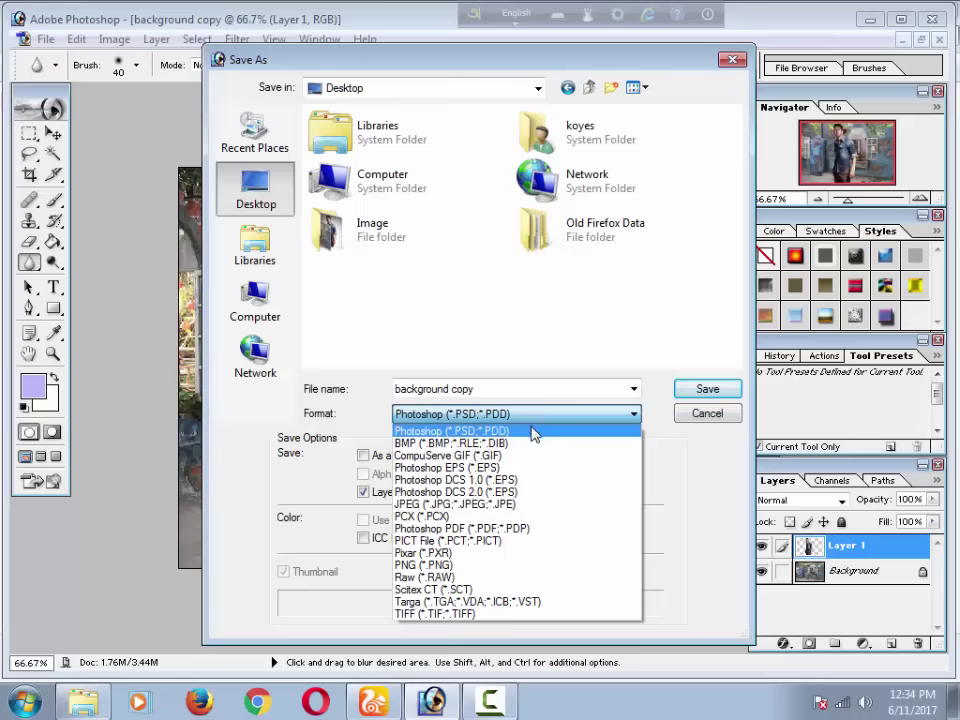
left_click(510, 504)
left_click(571, 393)
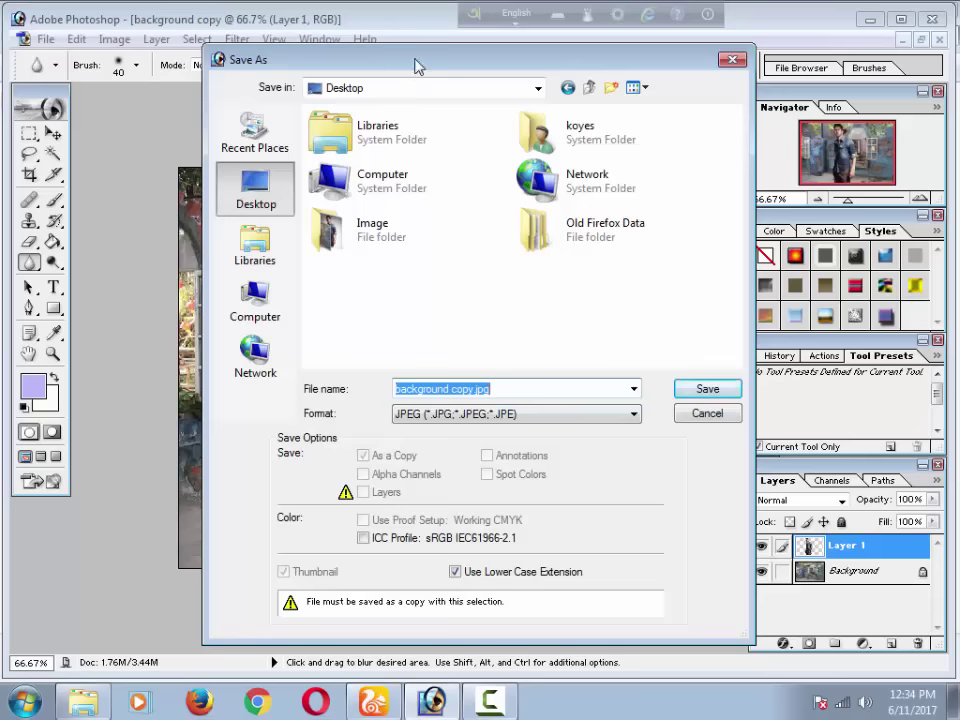
mouse_move(459, 56)
left_mouse_down()
mouse_move(437, 42)
mouse_move(485, 45)
left_mouse_up()
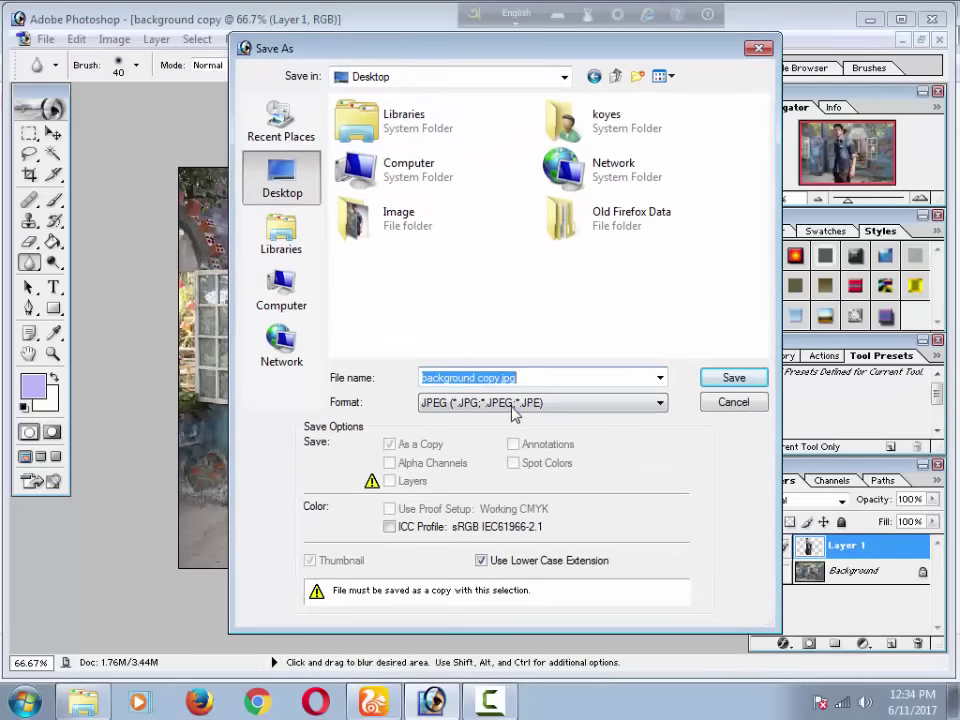
Confirm the format as JPEG and name the file 'image man'.
left_click(530, 402)
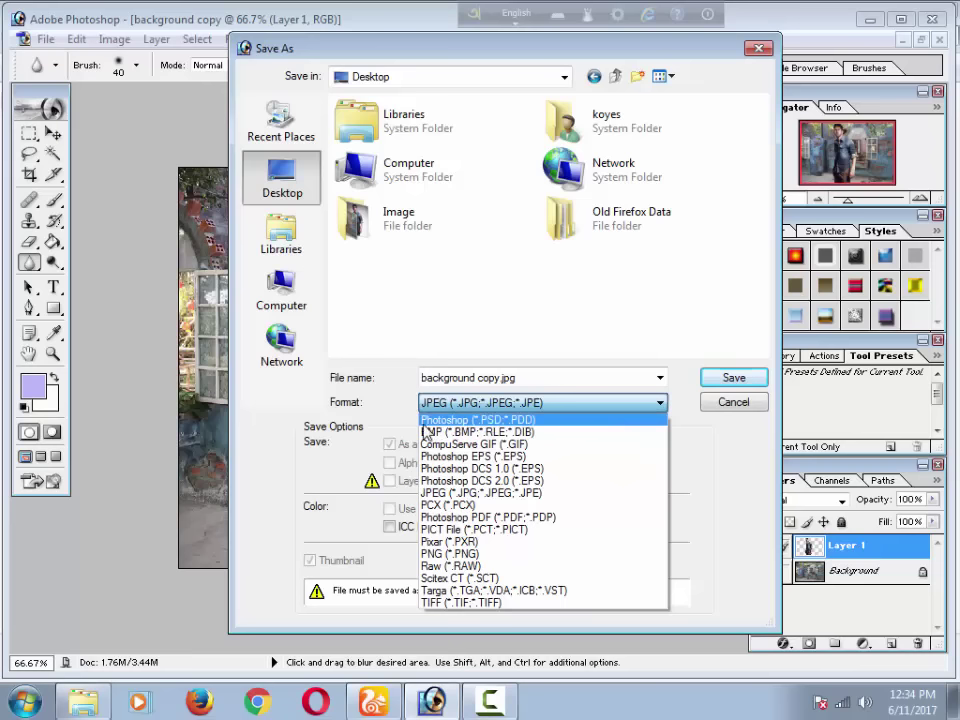
left_click(540, 420)
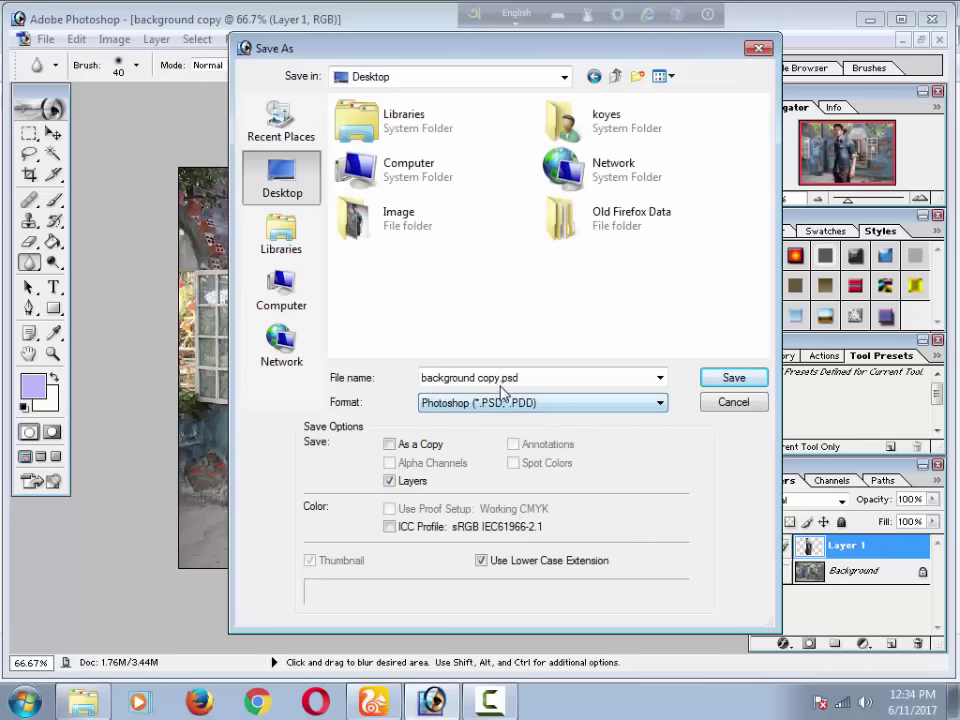
left_click_drag(545, 378, 407, 377)
left_click(533, 405)
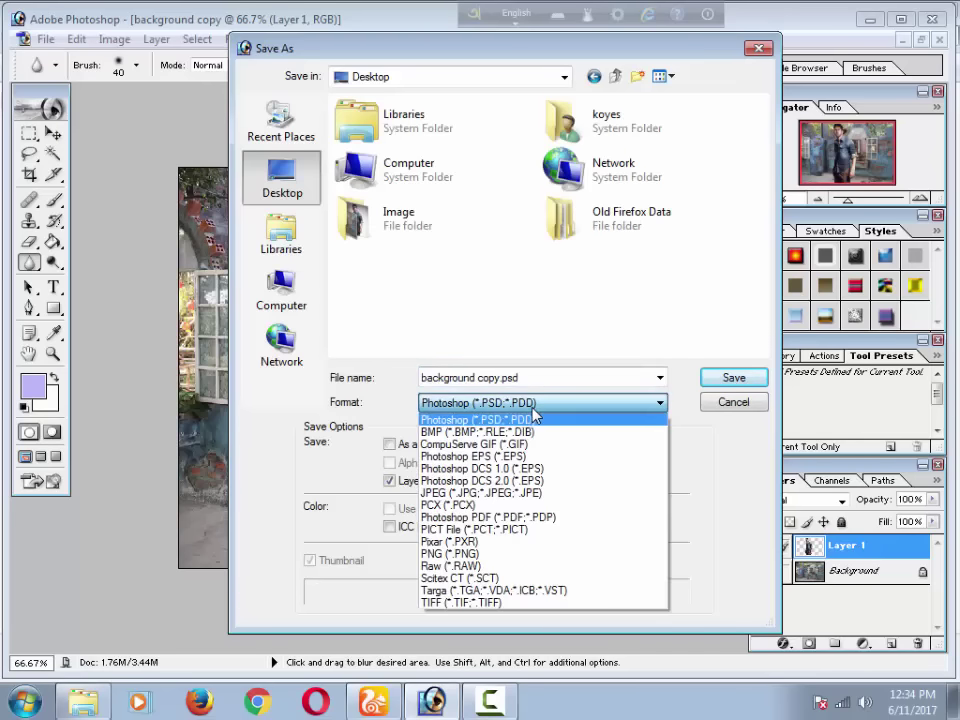
left_click(526, 493)
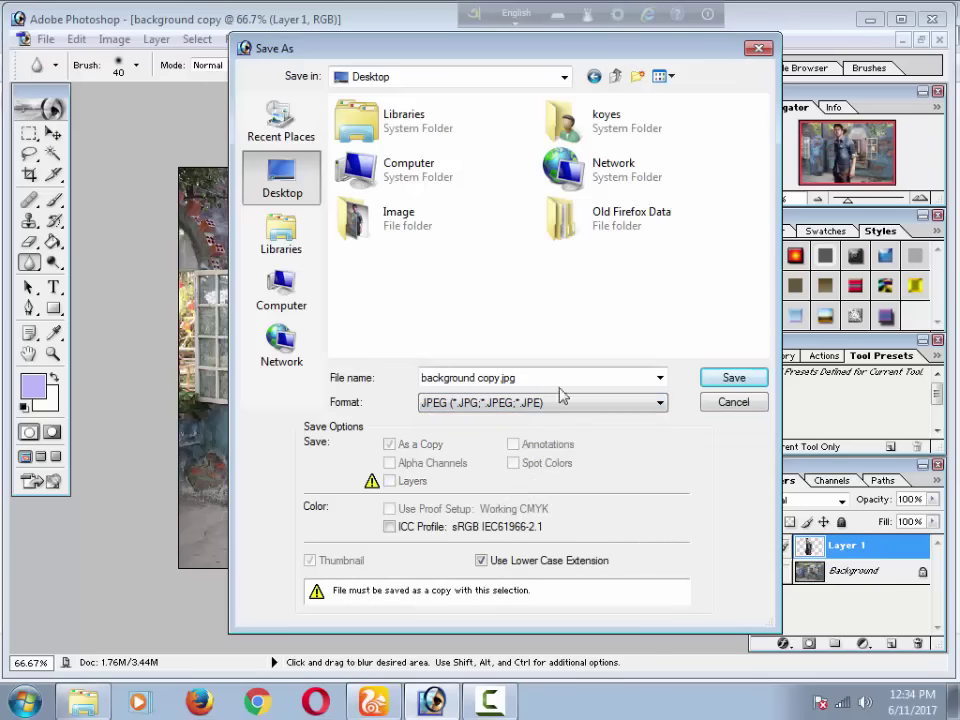
left_click_drag(538, 377, 330, 387)
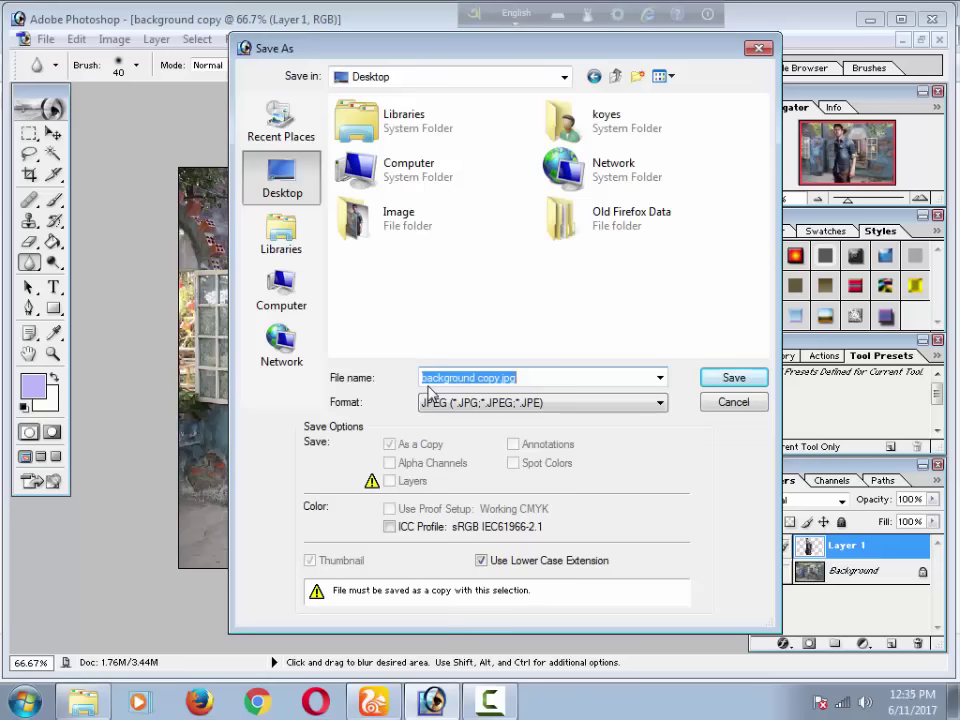
type("ima")
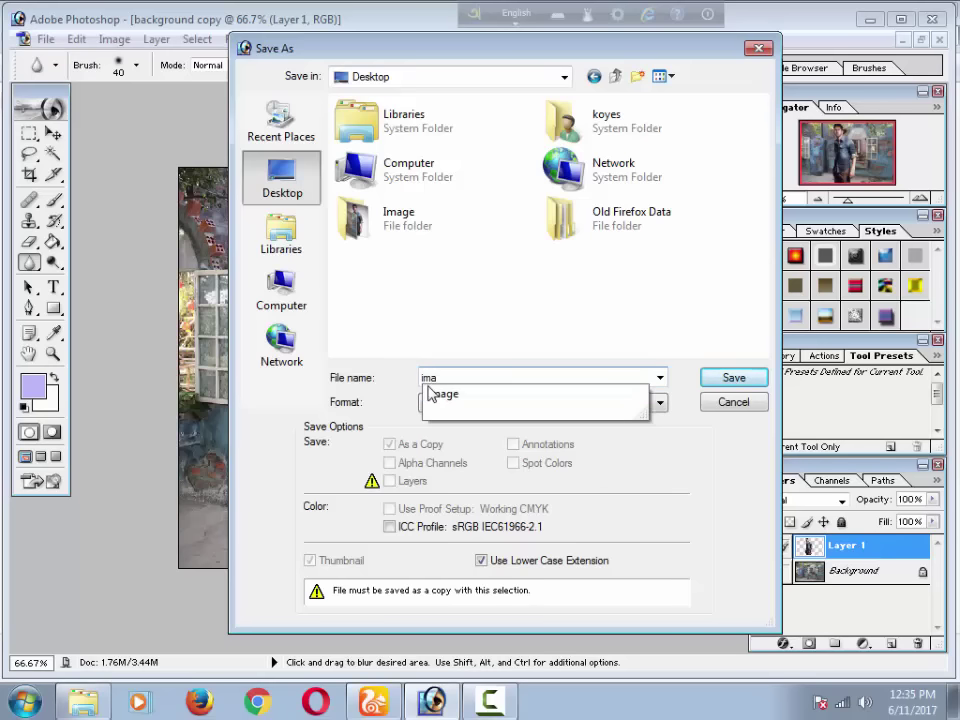
left_click(440, 394)
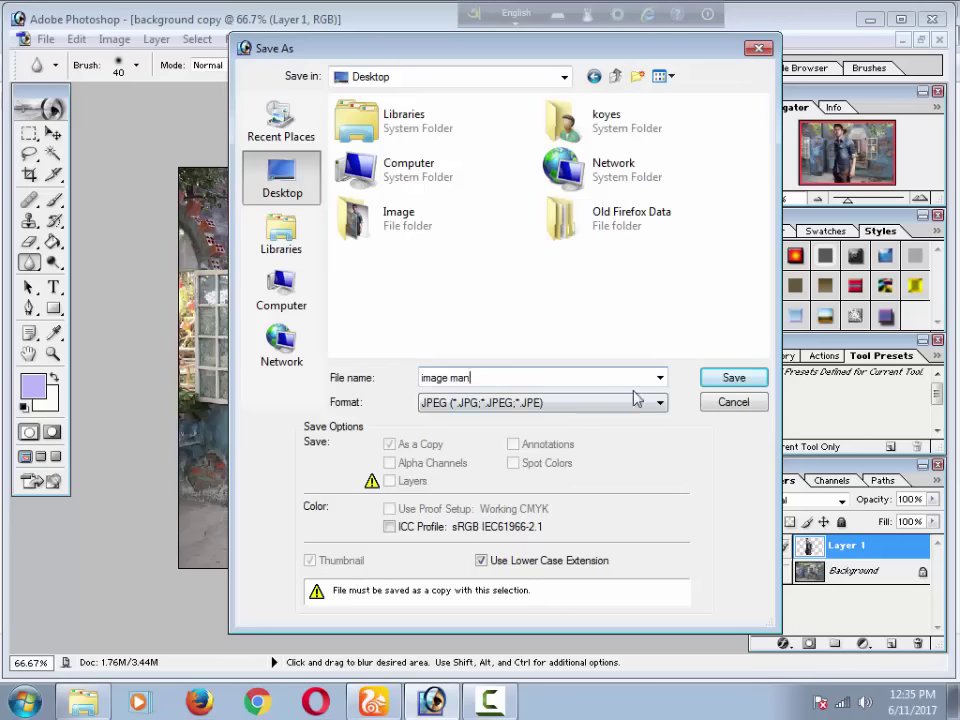
Save the JPEG with the Quality preset set to High.
left_click(730, 380)
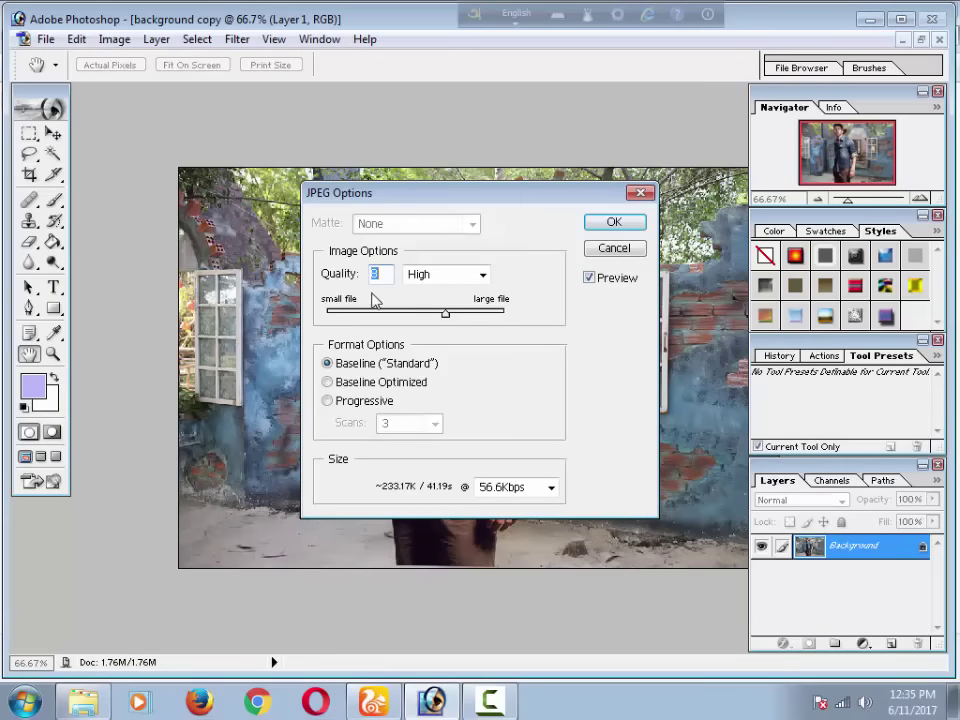
left_click(482, 274)
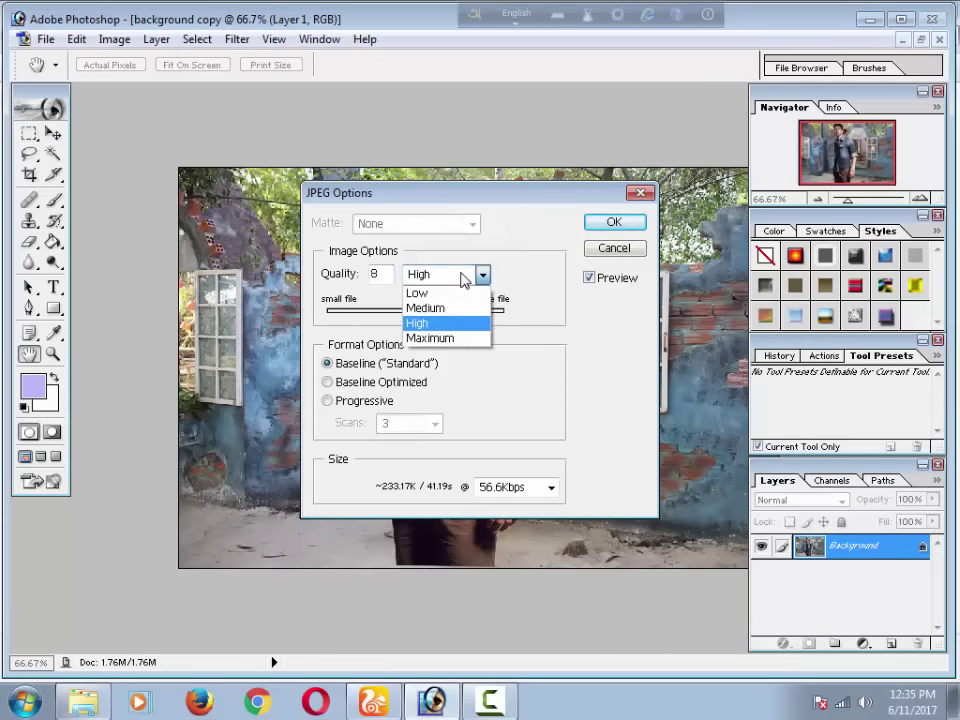
left_click(419, 325)
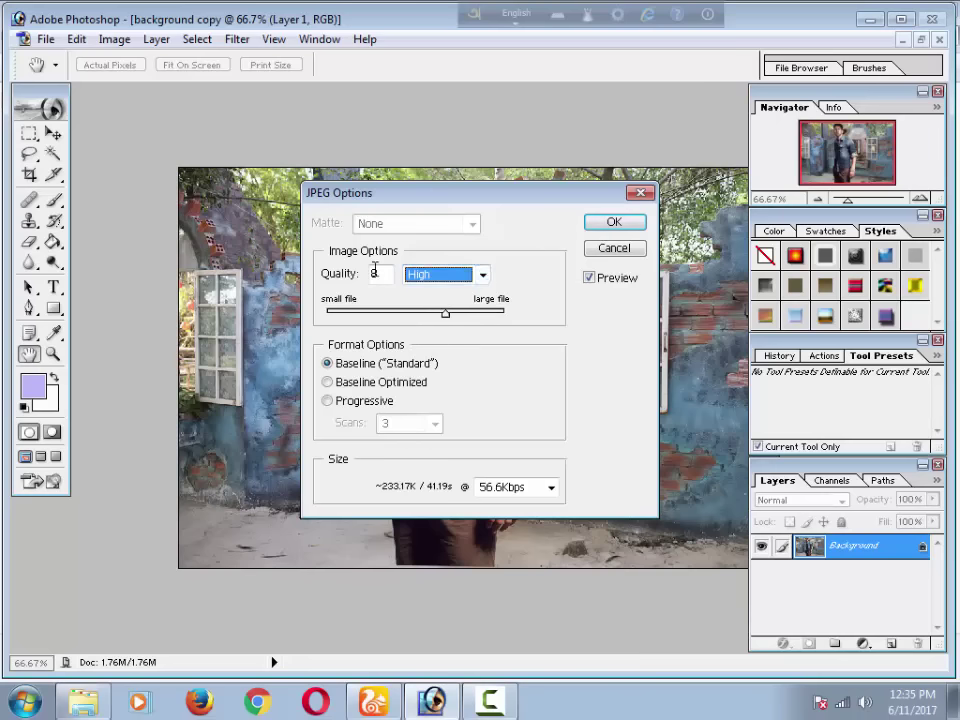
left_click(622, 225)
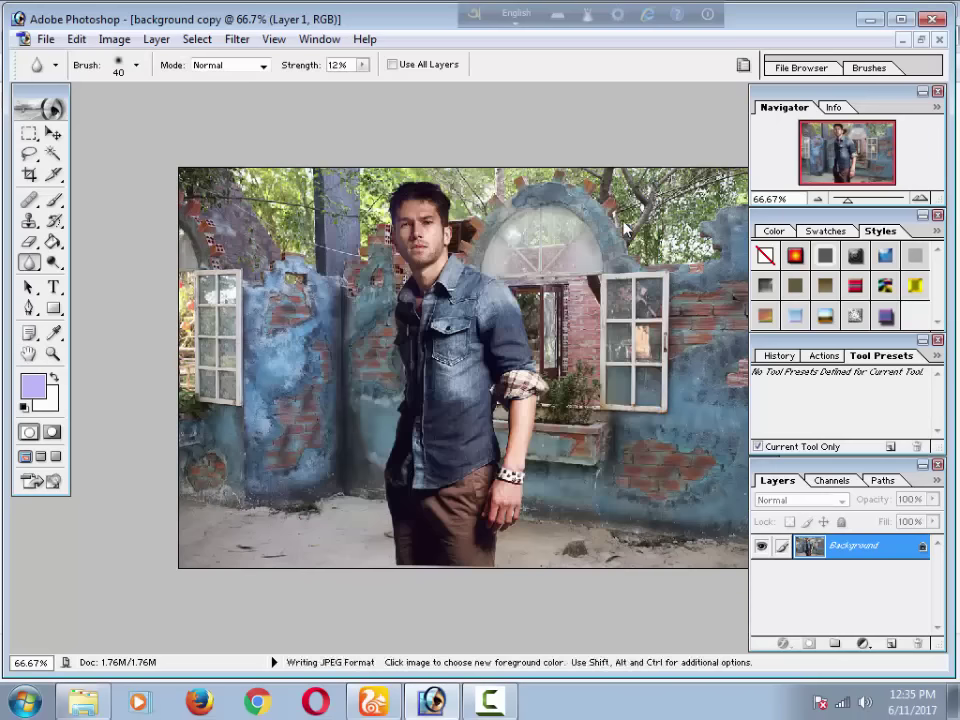
Minimize Photoshop and open the saved 'image man' picture from the desktop.
left_click(870, 19)
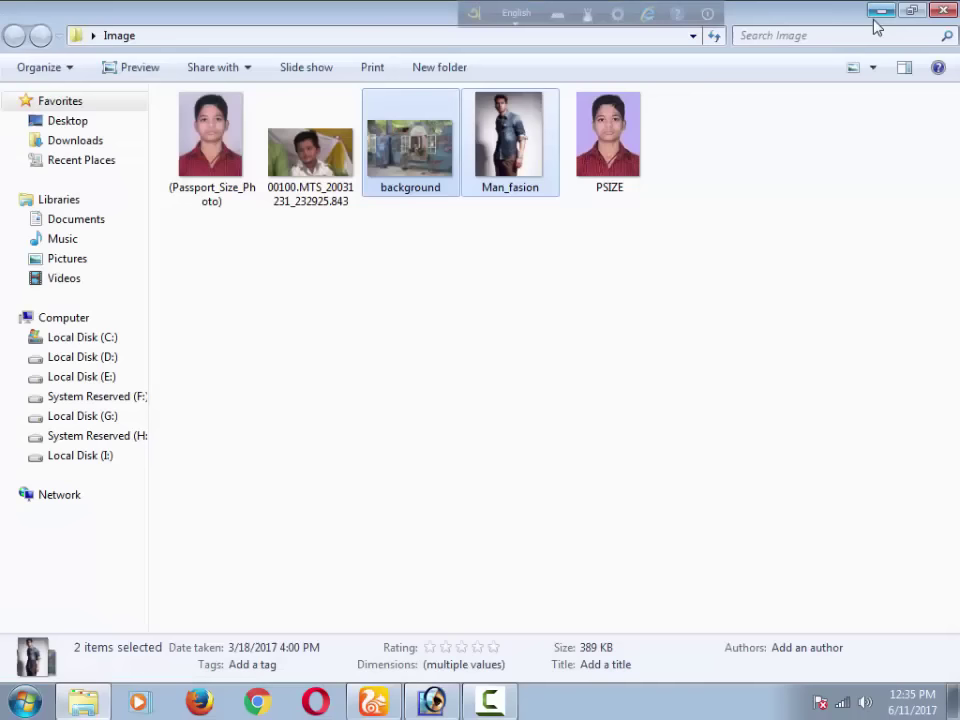
left_click(494, 244)
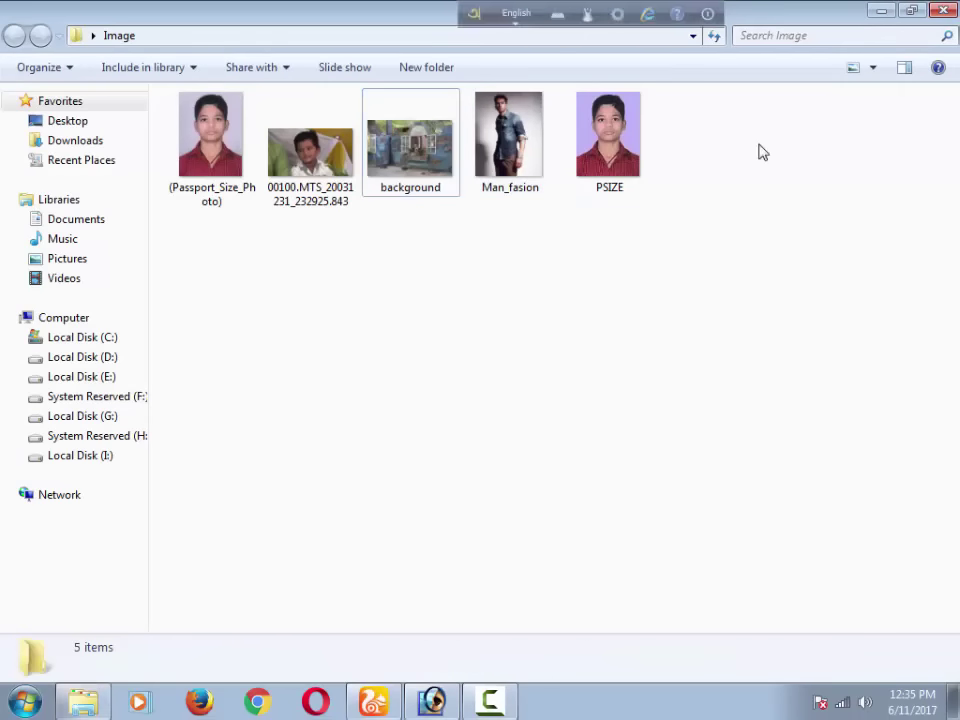
key("super+d")
double_click(182, 428)
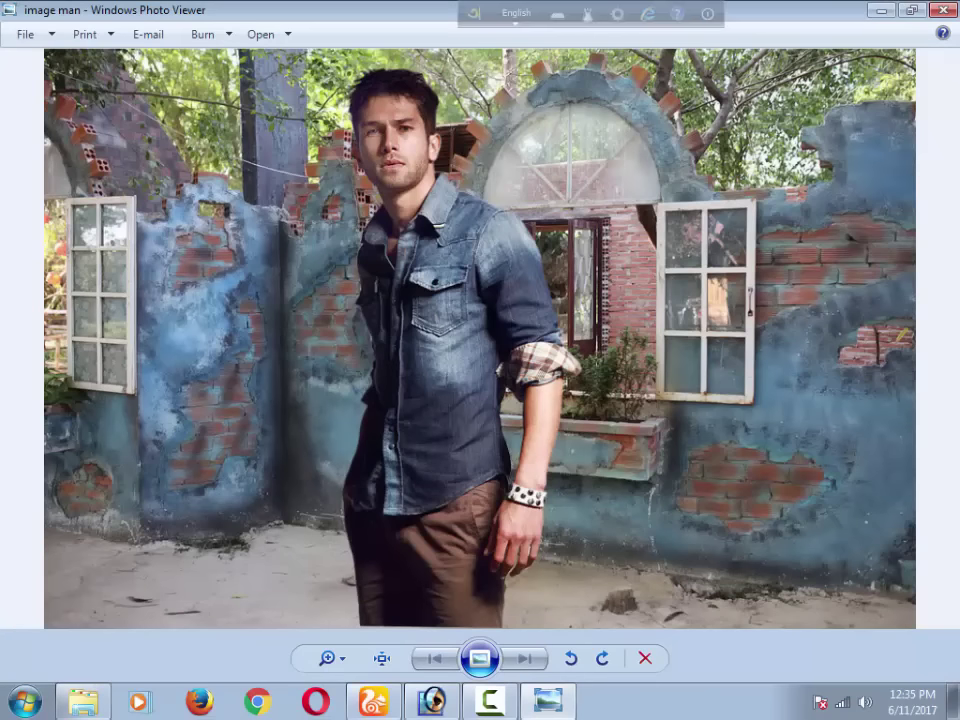
Close Windows Photo Viewer and bring Photoshop back from the taskbar.
left_click(943, 10)
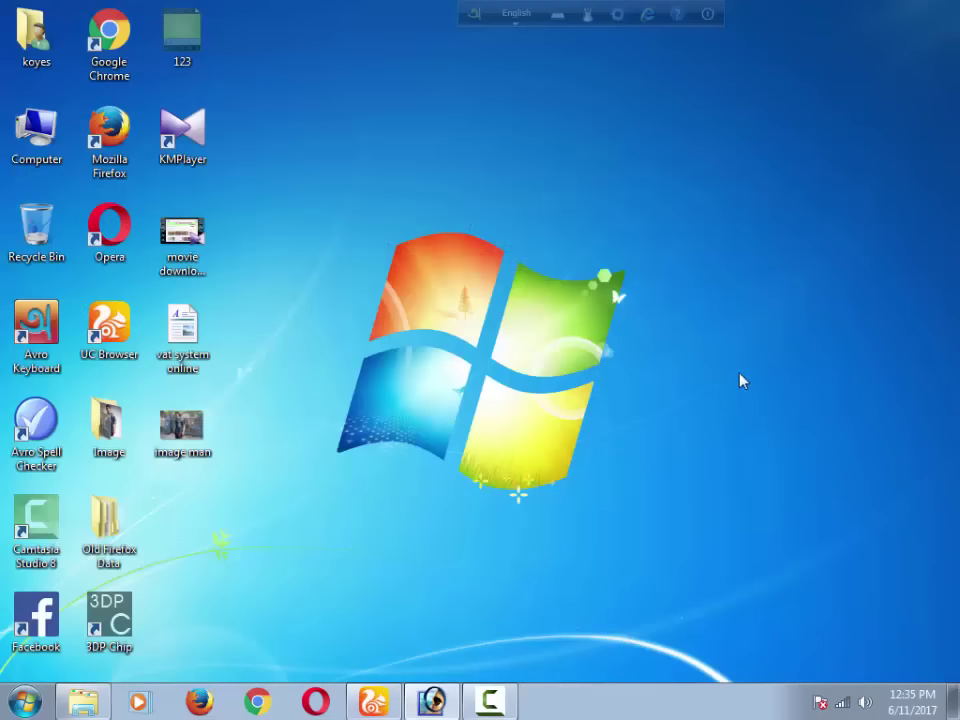
left_click(435, 700)
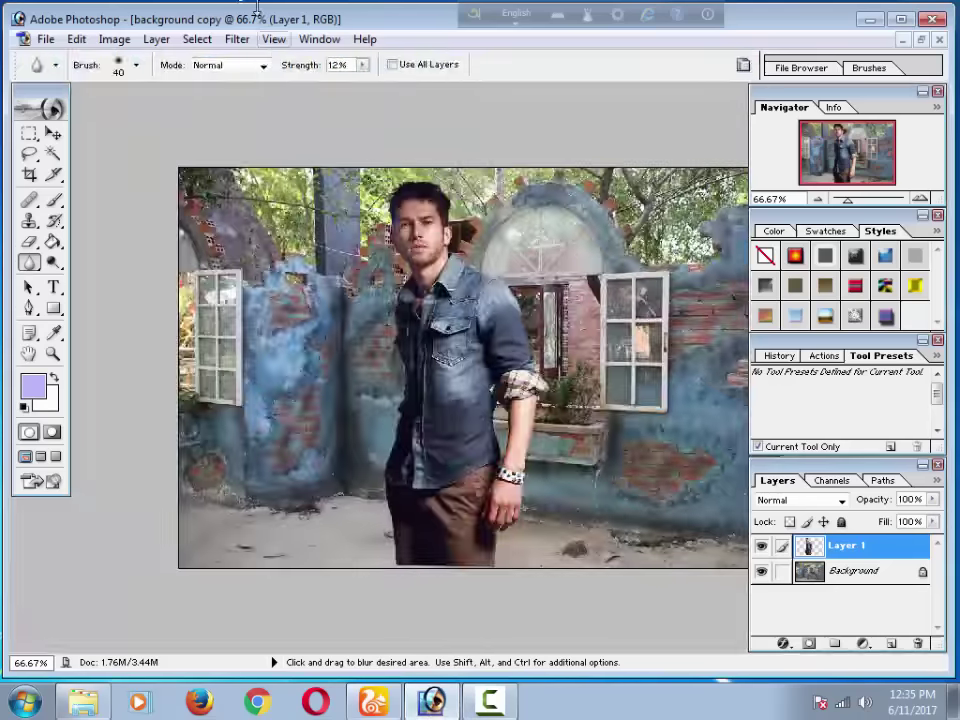
Add a new Layer 2 above the Background and make it active.
left_click(853, 571)
key("g")
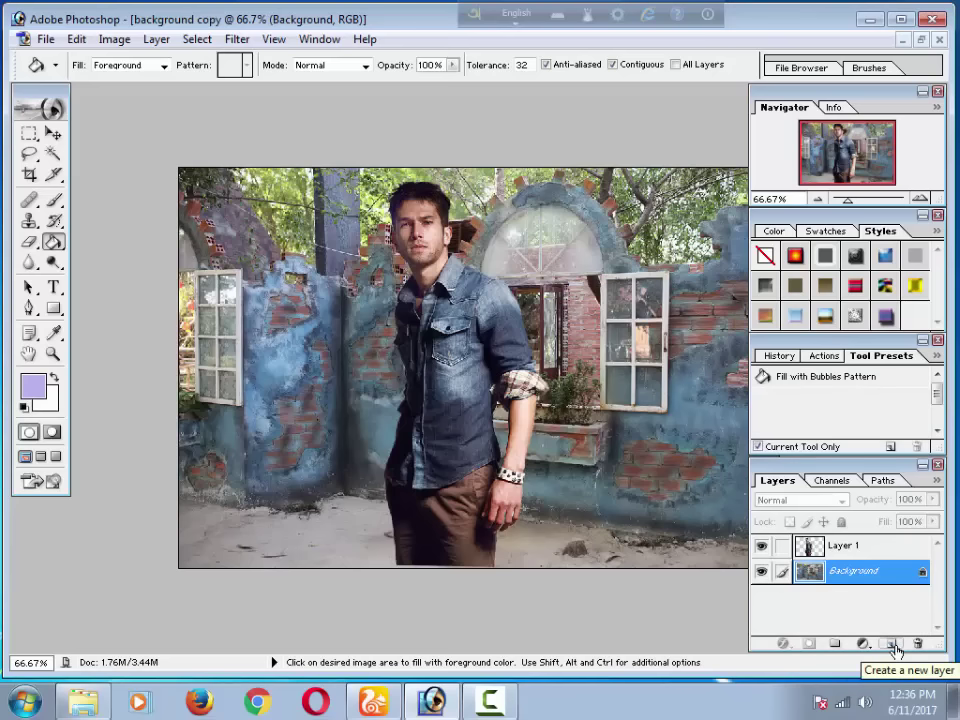
left_click(893, 645)
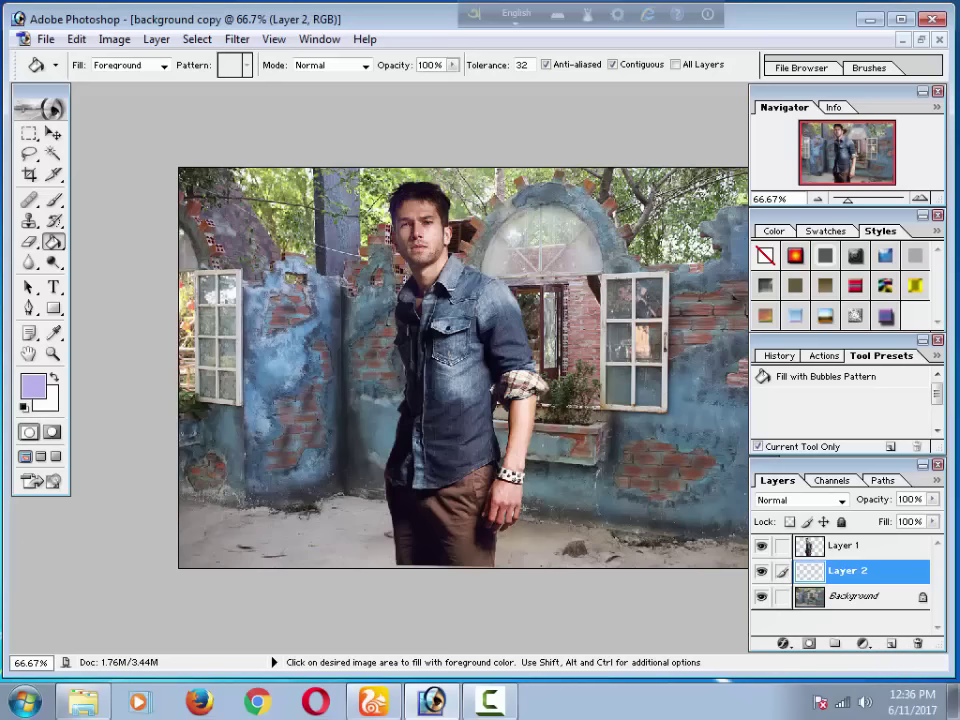
left_click(853, 596)
left_click(845, 570)
left_click(840, 546)
left_click(815, 575)
Fill Layer 2 with a light lavender foreground colour using the Paint Bucket.
left_click(38, 384)
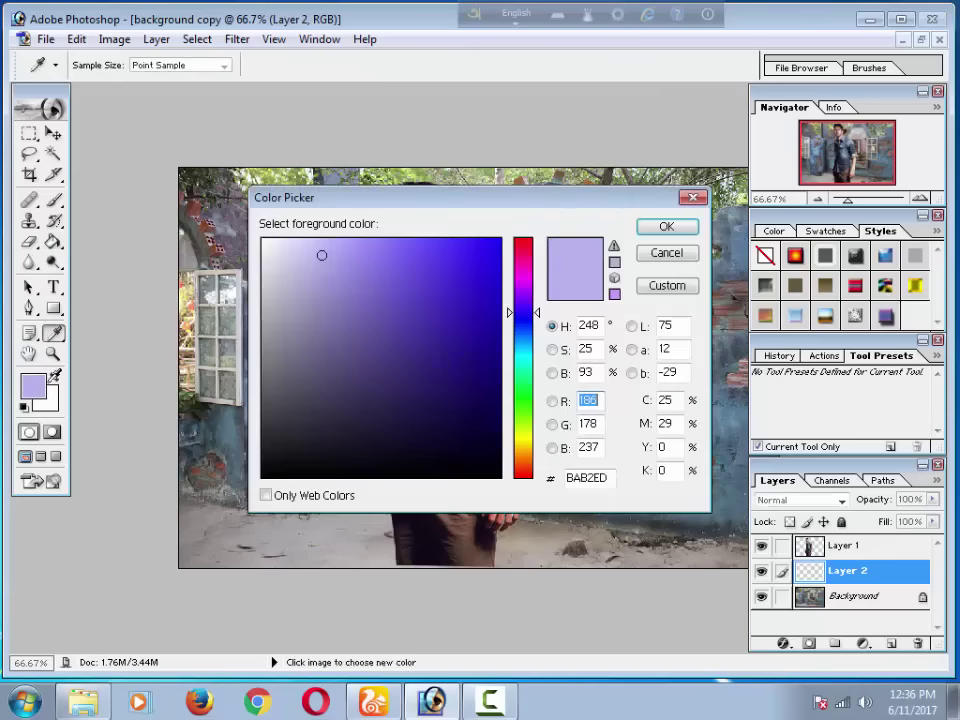
left_click_drag(321, 255, 332, 236)
left_click(666, 226)
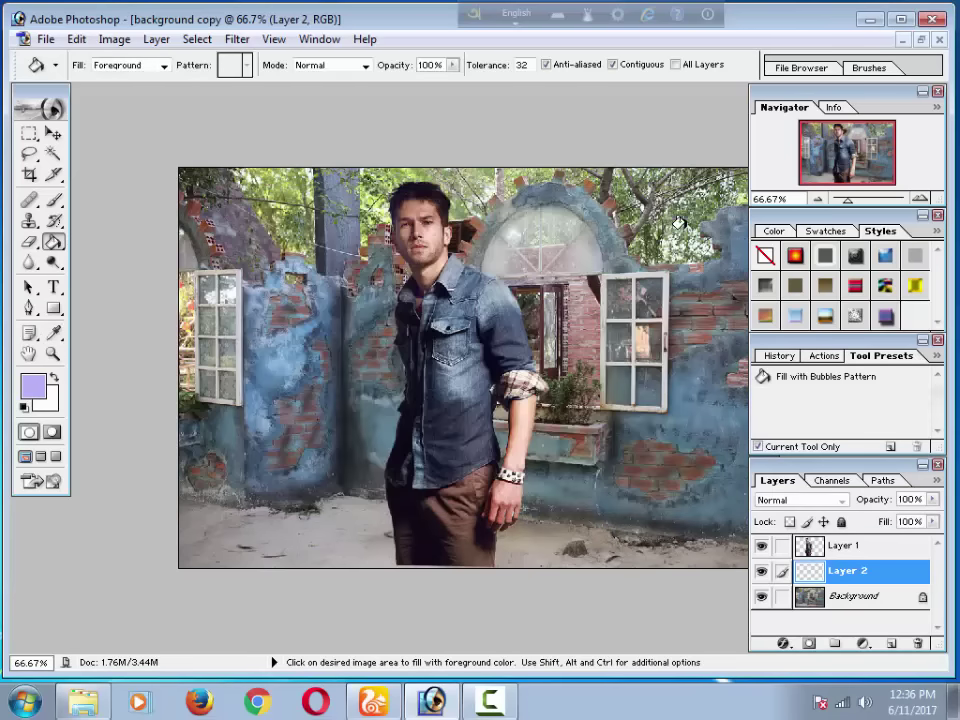
left_click_drag(53, 241, 110, 250)
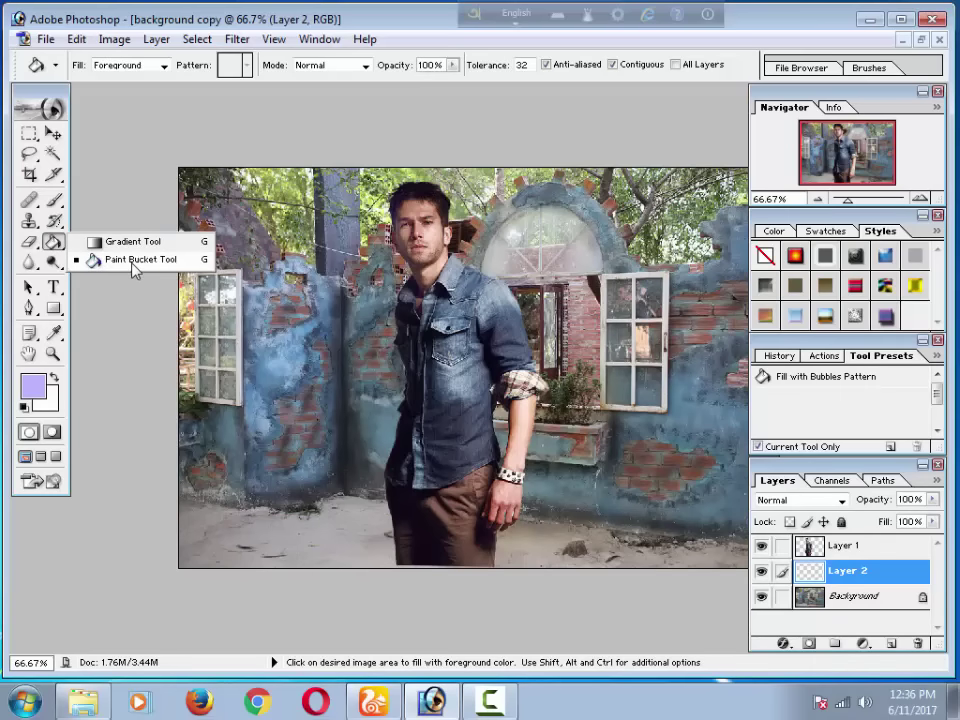
left_click(131, 262)
left_click(323, 325)
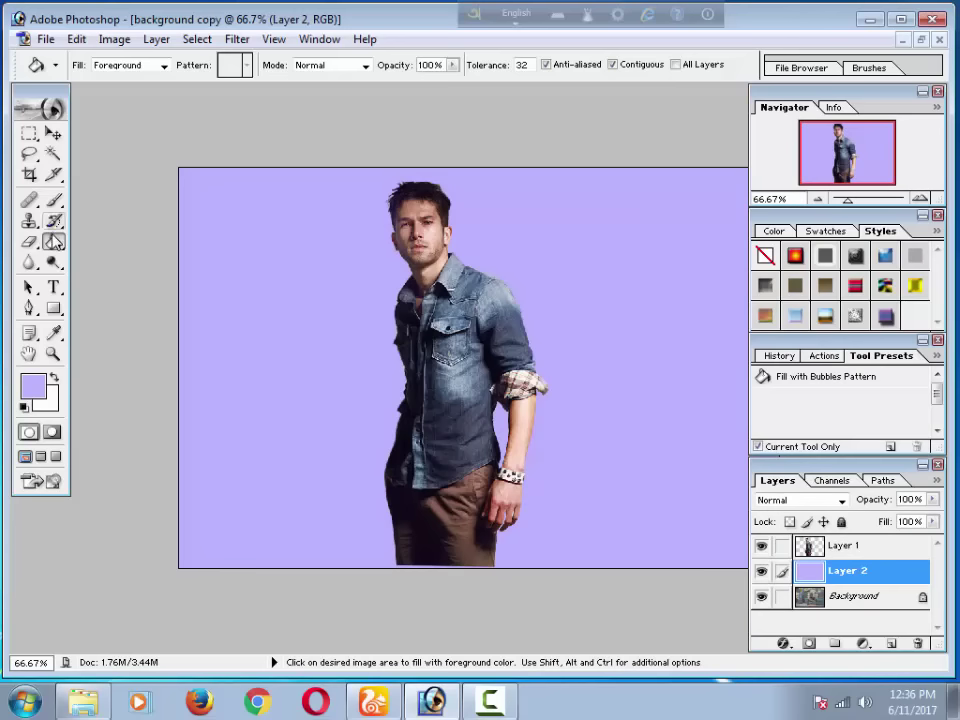
left_click(53, 241)
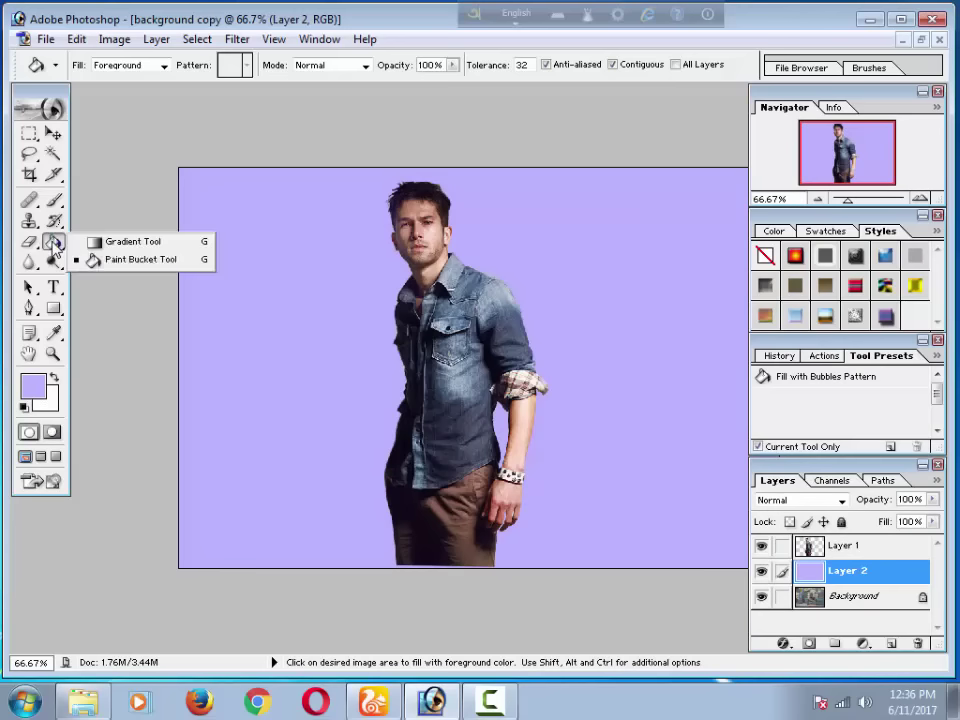
Fill Layer 2 with the orange-to-yellow preset gradient dragged diagonally across the canvas.
left_click(128, 242)
left_click(112, 62)
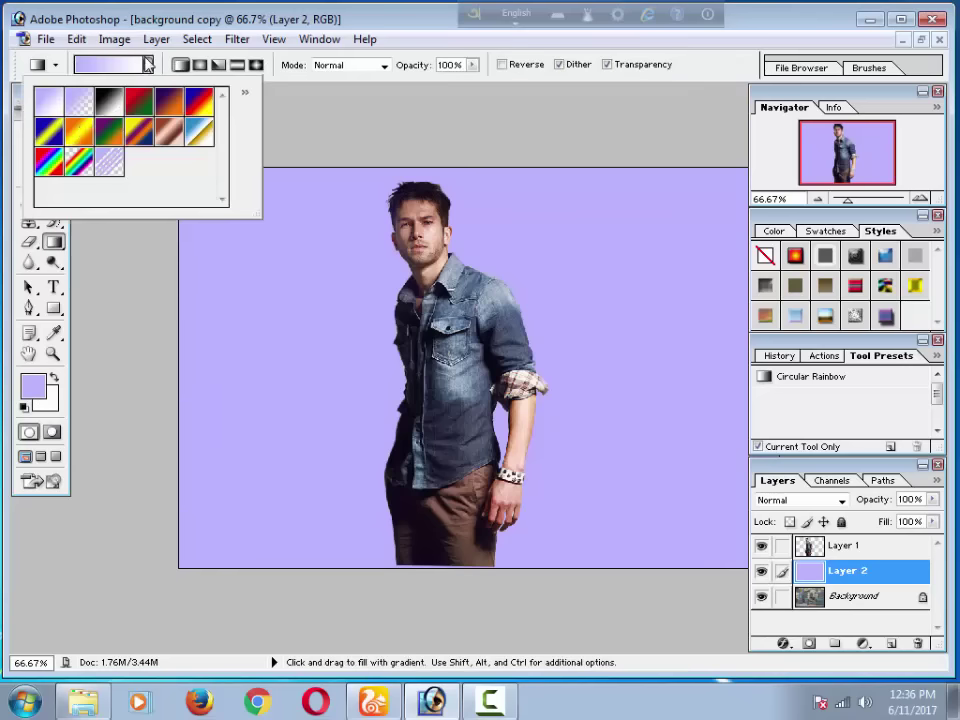
left_click(79, 131)
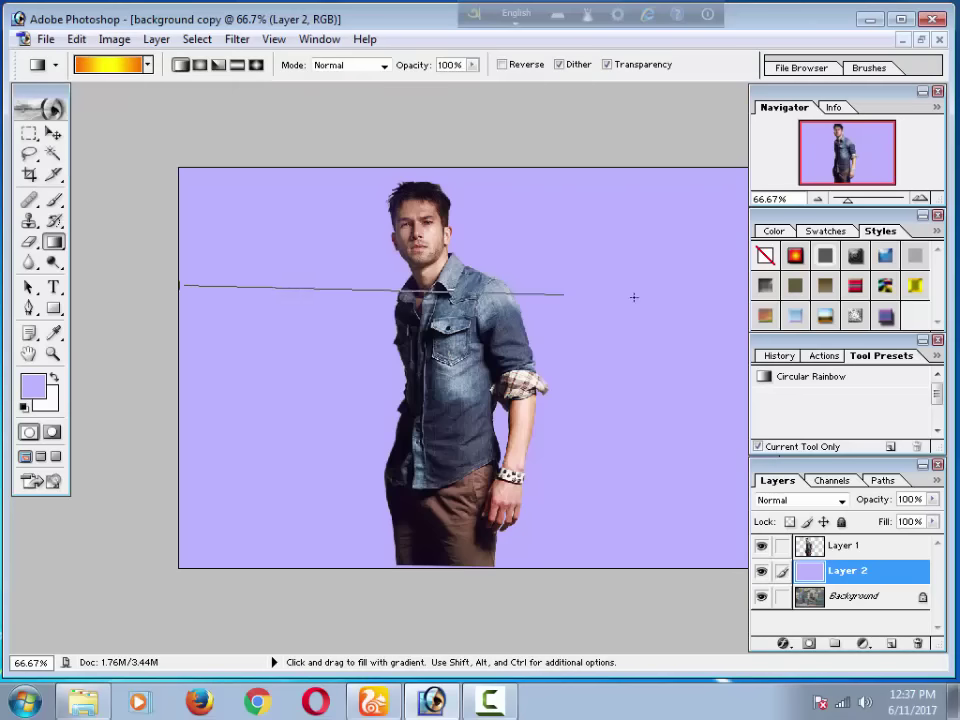
left_click_drag(178, 285, 632, 296)
mouse_move(253, 455)
left_mouse_down()
mouse_move(636, 263)
mouse_move(253, 455)
left_mouse_up()
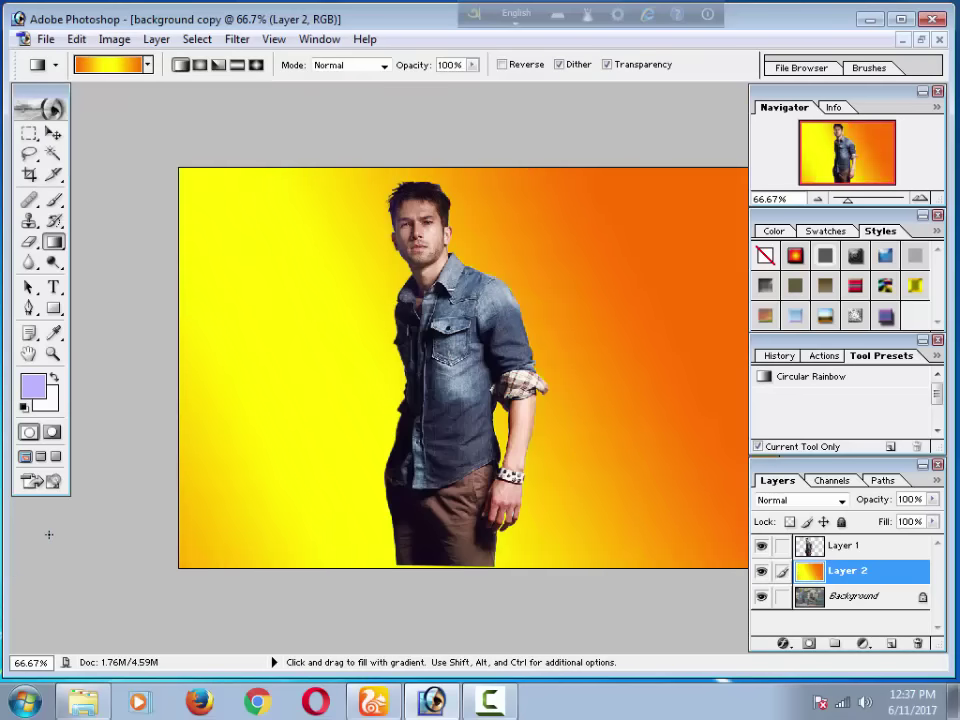
left_click_drag(204, 279, 332, 279)
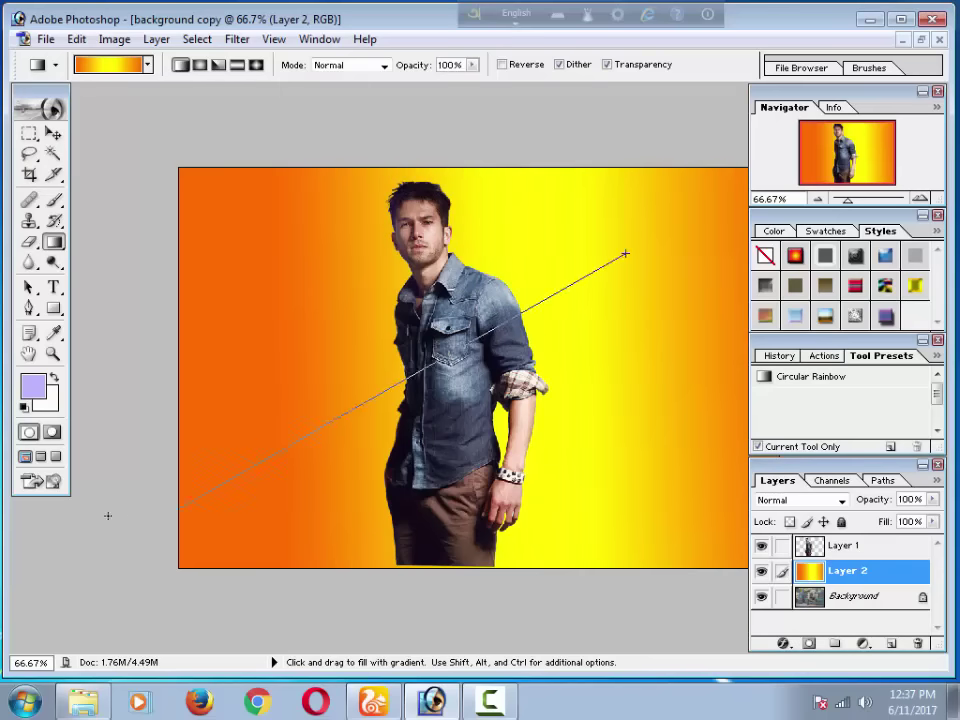
left_click_drag(626, 253, 199, 529)
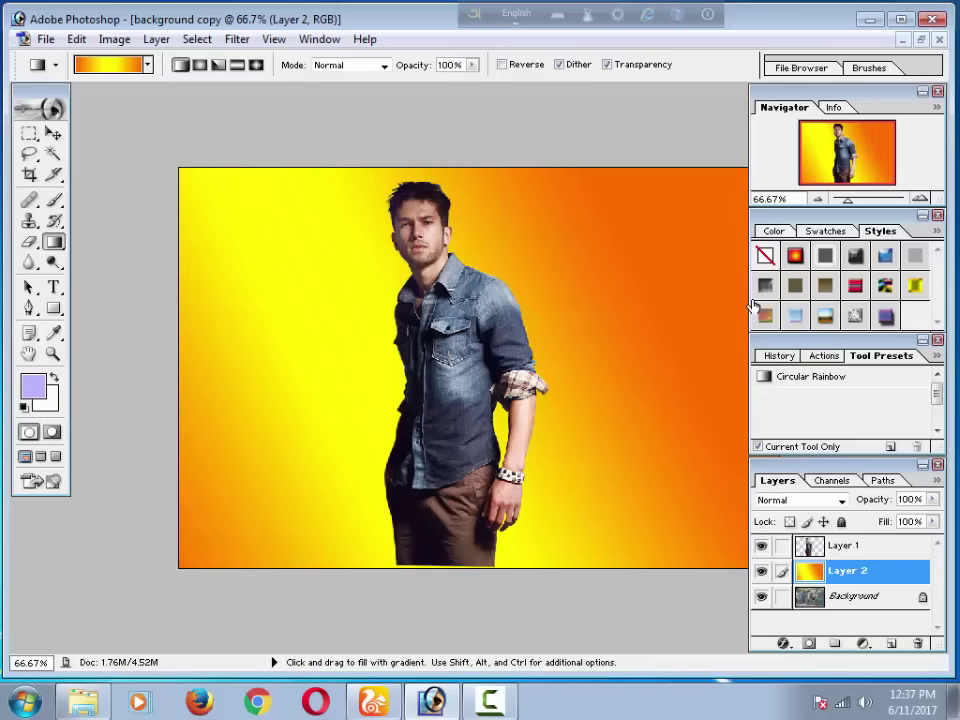
left_click(374, 701)
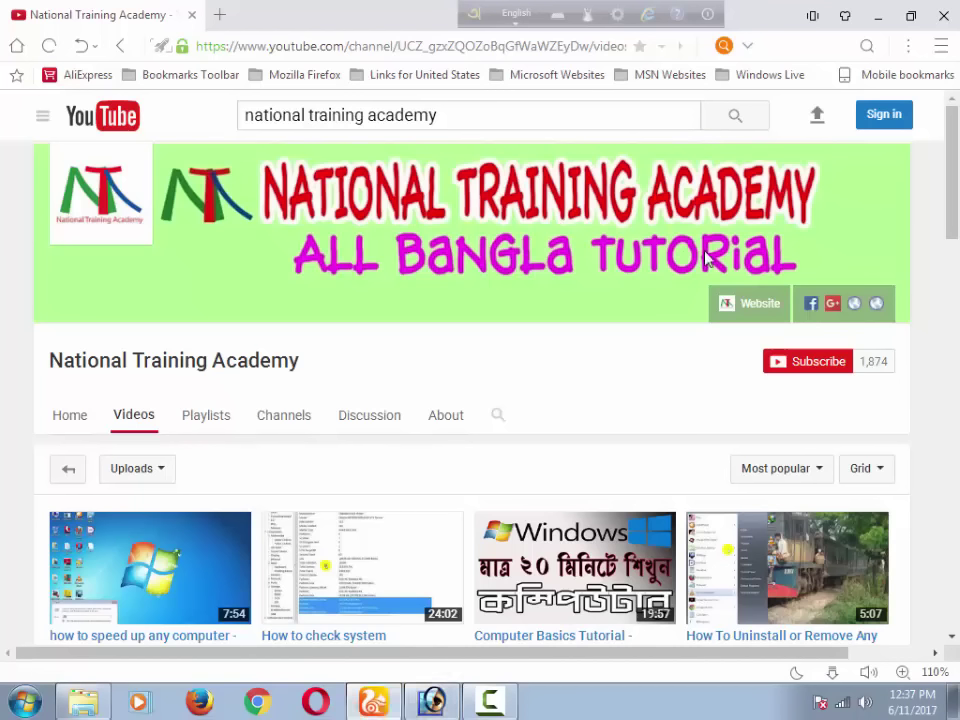